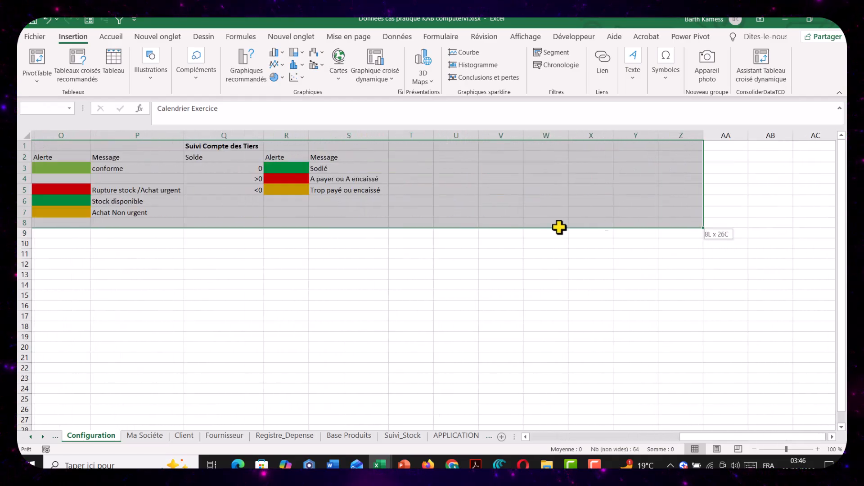
Copy the selected configuration tables and paste them at cell C1 of the Configuration sheet in the OUTIL DE GESTION KAB COMPUTER workbook
key(ctrl+c)
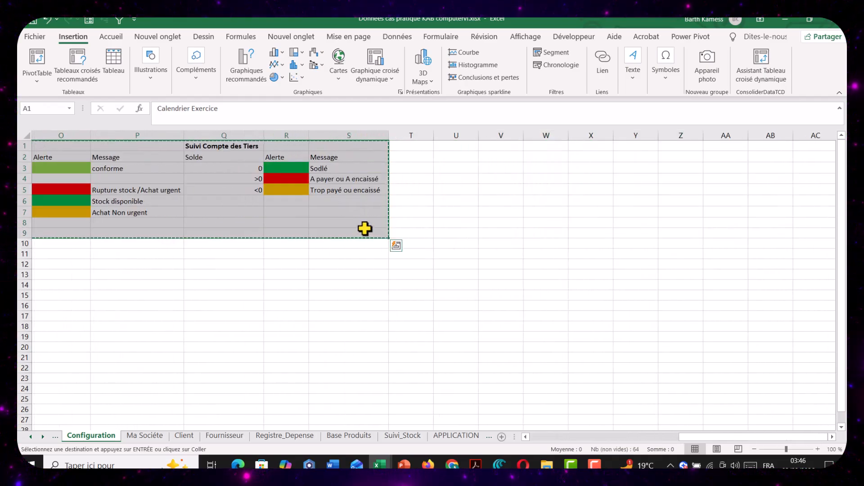
mouse_move(373, 464)
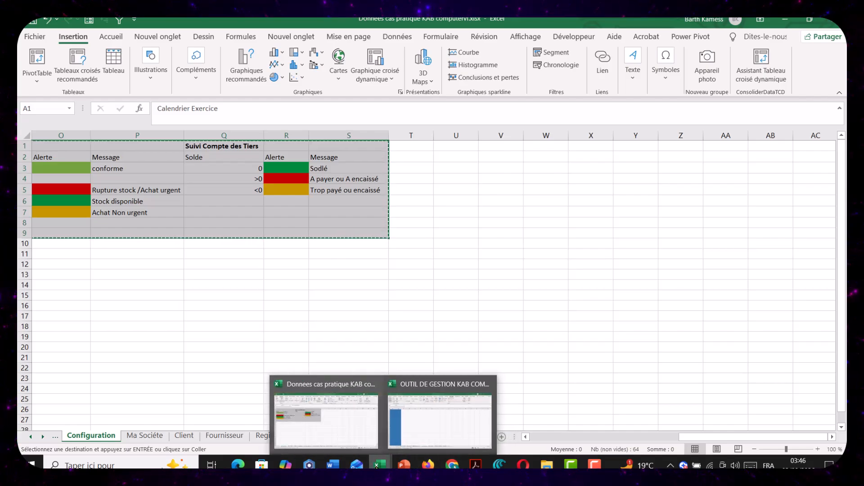
click(435, 414)
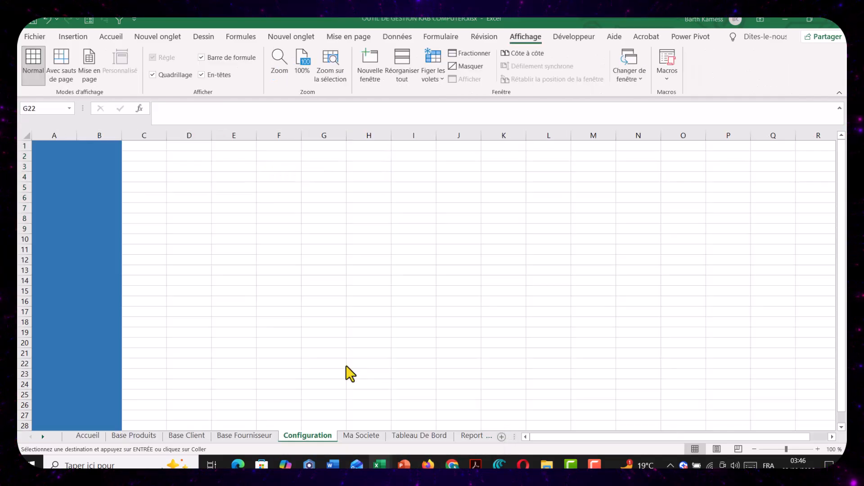
click(148, 147)
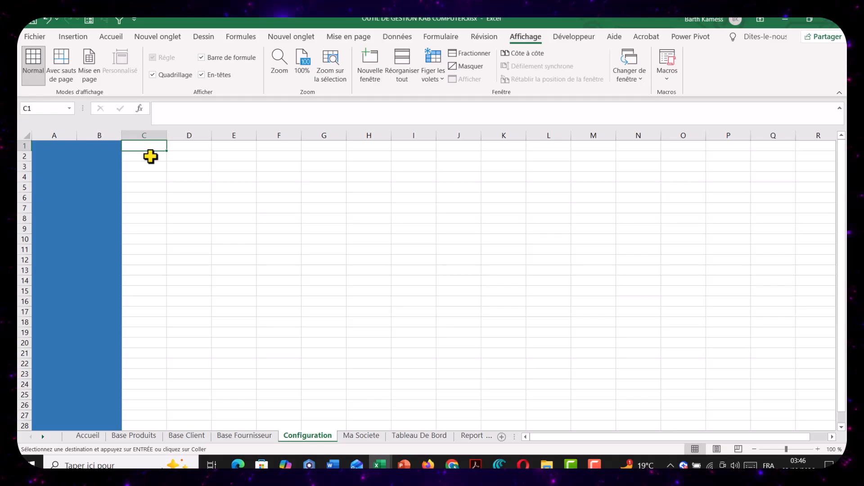
key(ctrl+v)
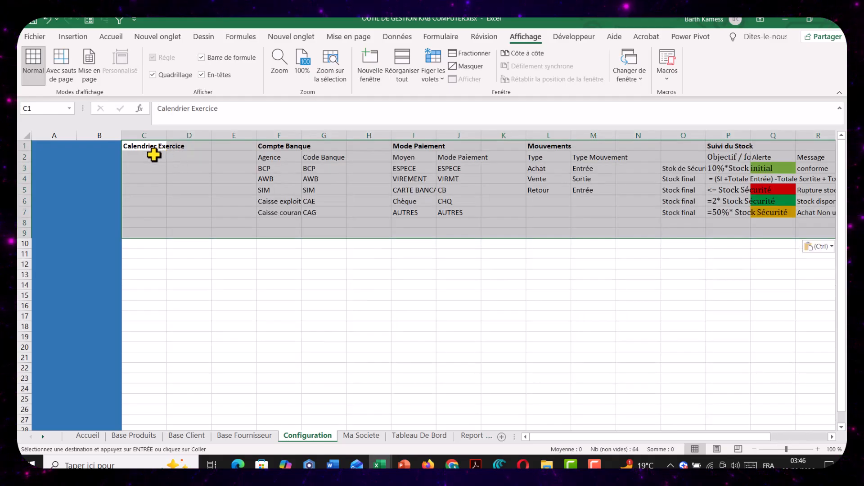
Widen column C slightly and enter the label "Nouvelle Année" in C2 under the Calendrier Exercice heading
click(170, 157)
drag(166, 135, 177, 133)
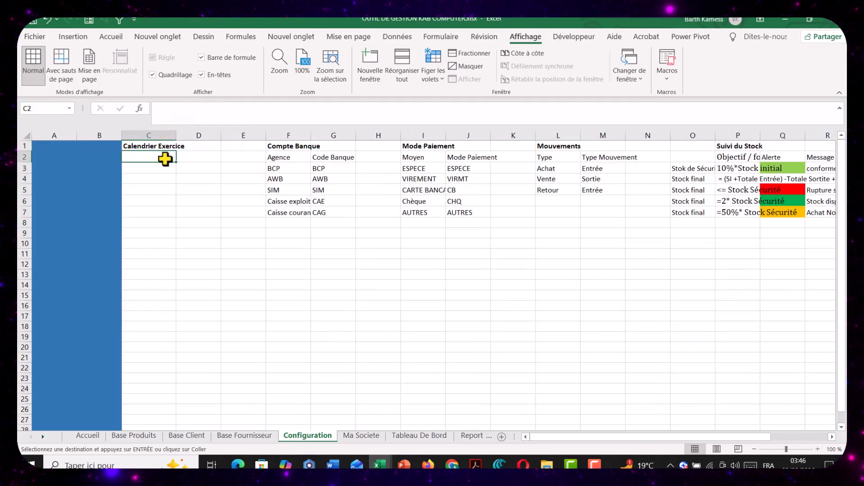
text(Nouv)
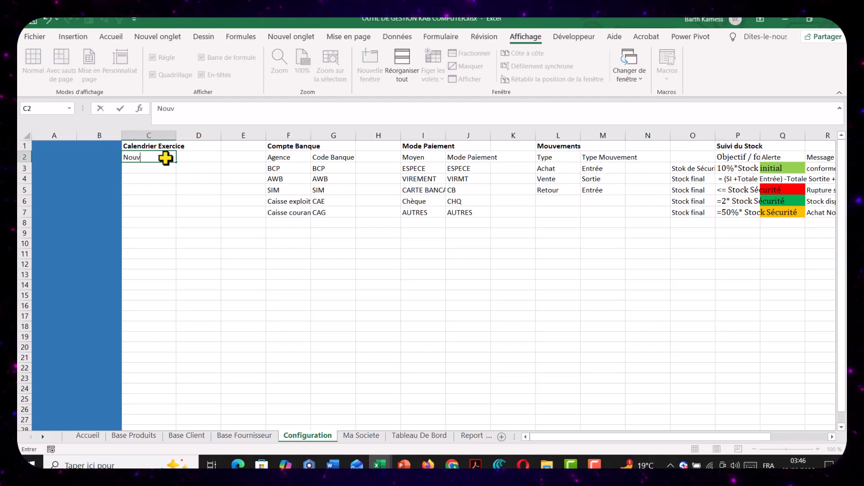
text(elle Ana)
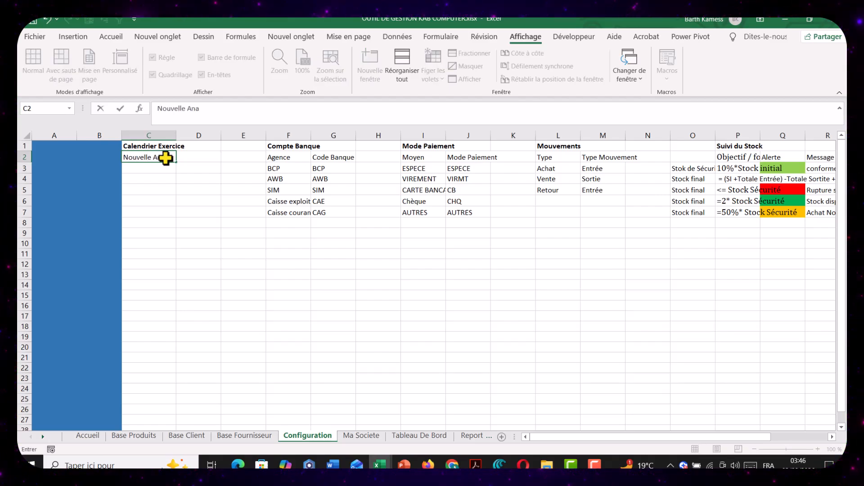
key(BackSpace)
text(née)
key(Tab)
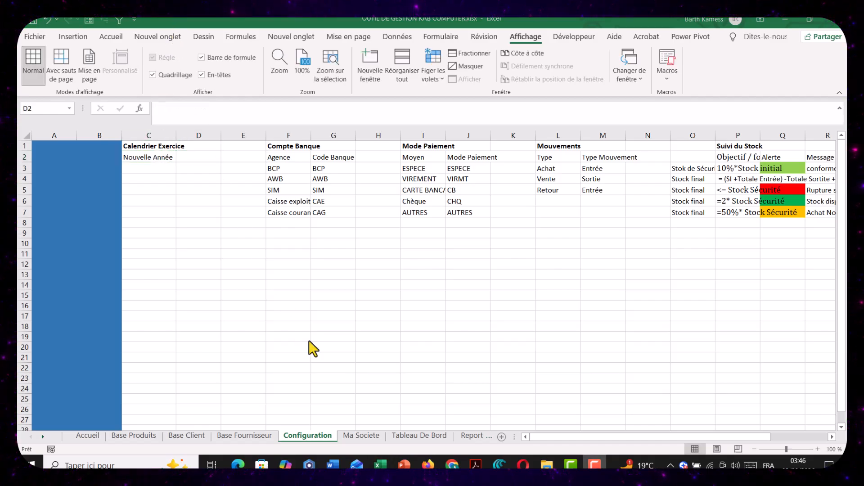
Fill cell D2 with yellow and enter the date 01/01/2026 in it
click(113, 42)
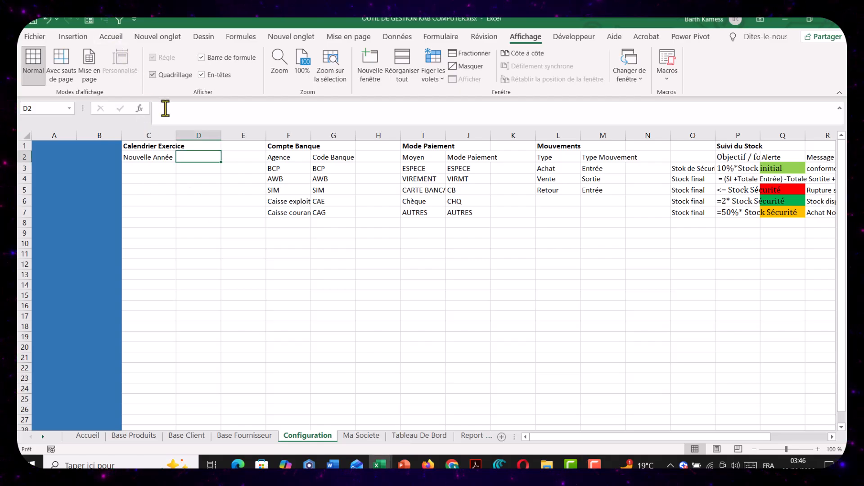
click(111, 39)
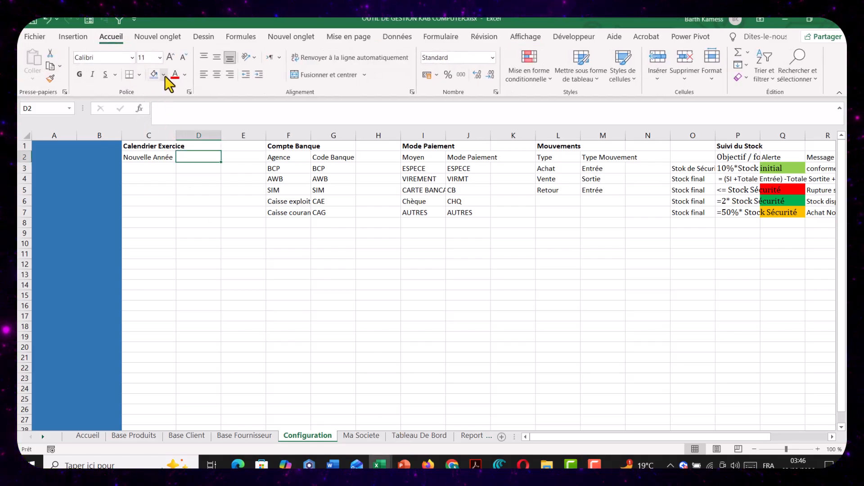
click(163, 75)
click(179, 176)
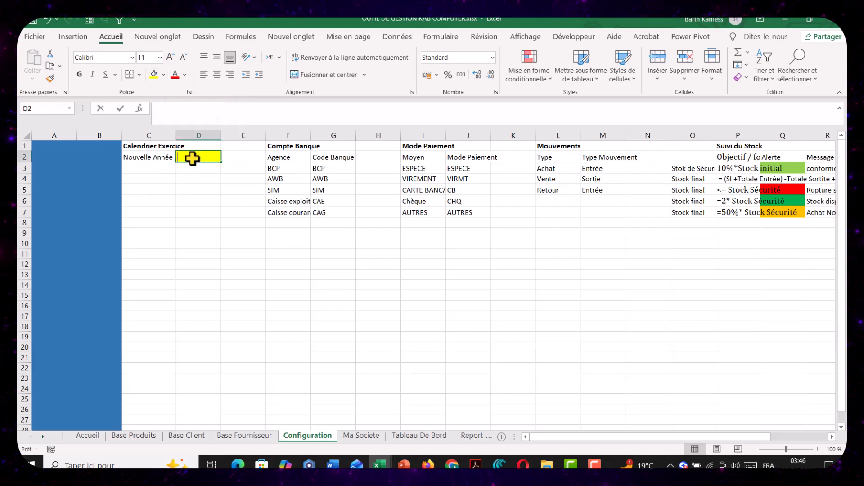
text(01/01/2026)
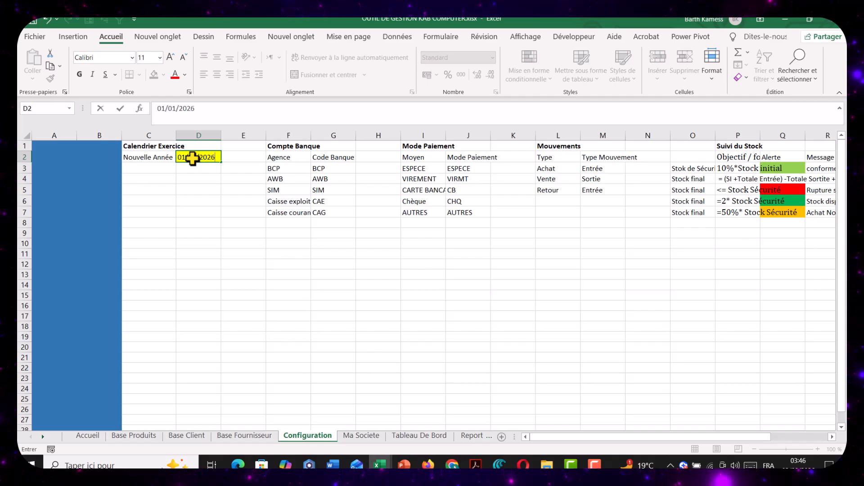
key(Return)
Enter the calendar headers "Mois", "Debut" and "Fin" in cells C4, D4 and E4
click(155, 180)
text(S)
key(BackSpace)
text(Mo)
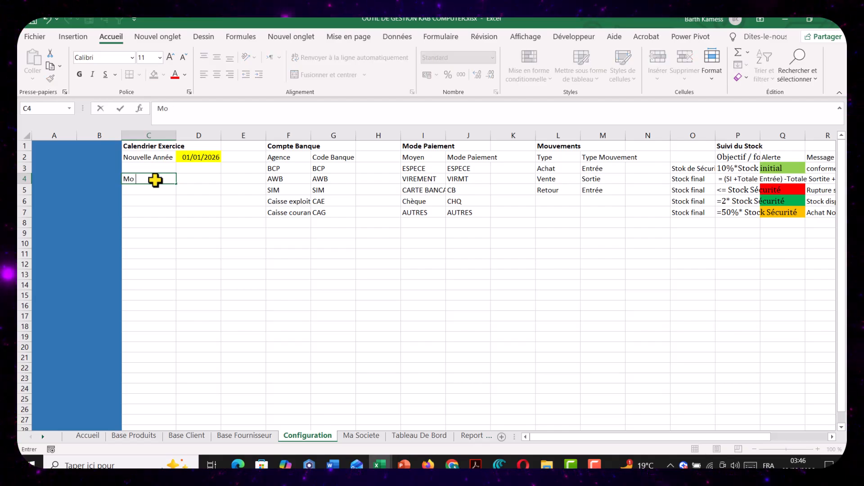
text(is)
key(Tab)
text(D)
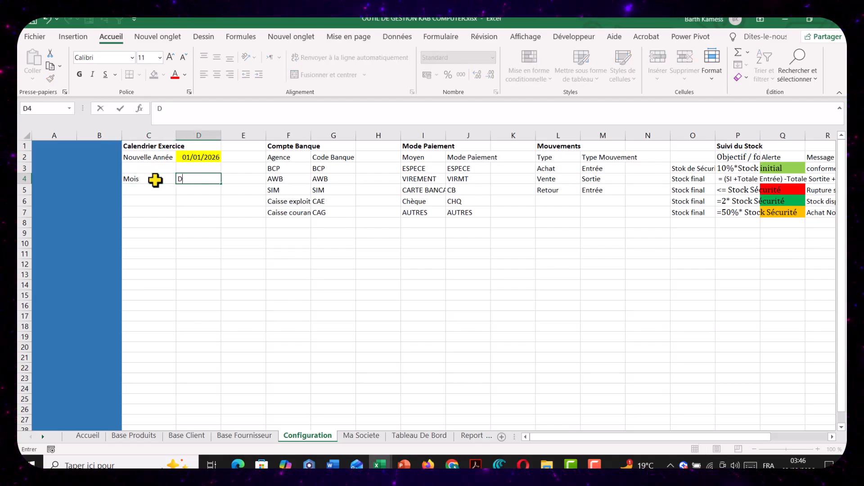
text(ebut)
key(Tab)
text(Fi)
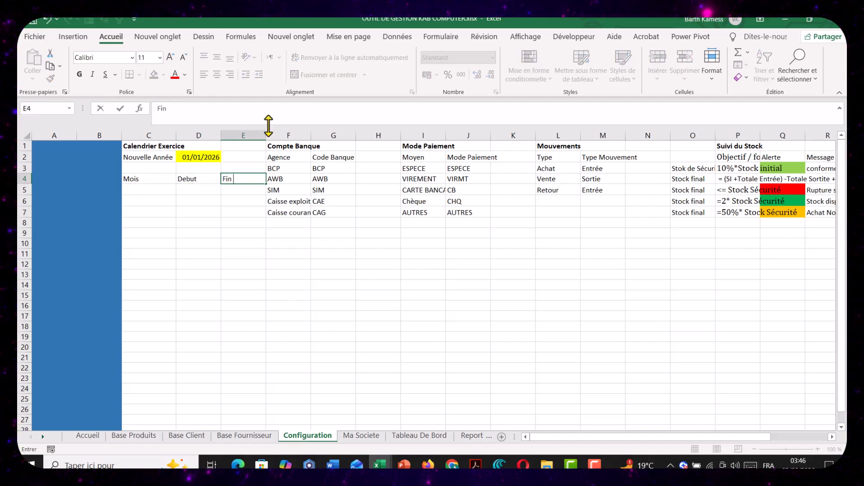
click(293, 157)
Insert an empty column before the Compte Banque table and narrow it into a spacer
click(289, 134)
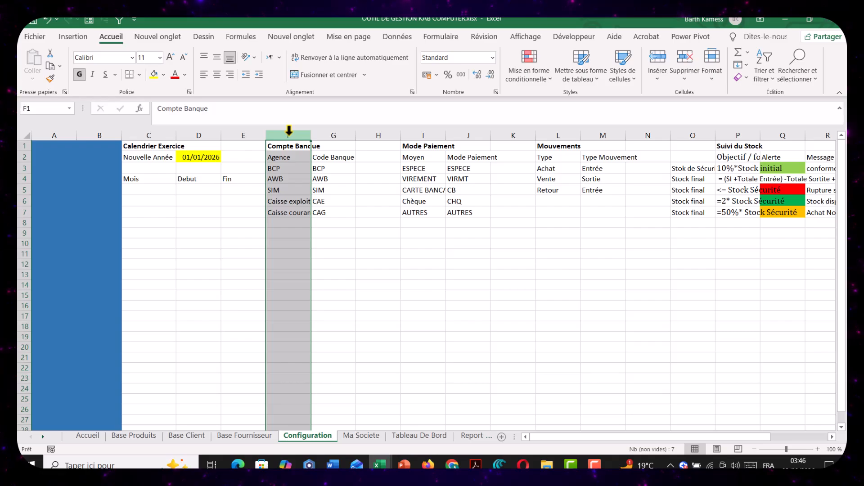
key(ctrl+plus)
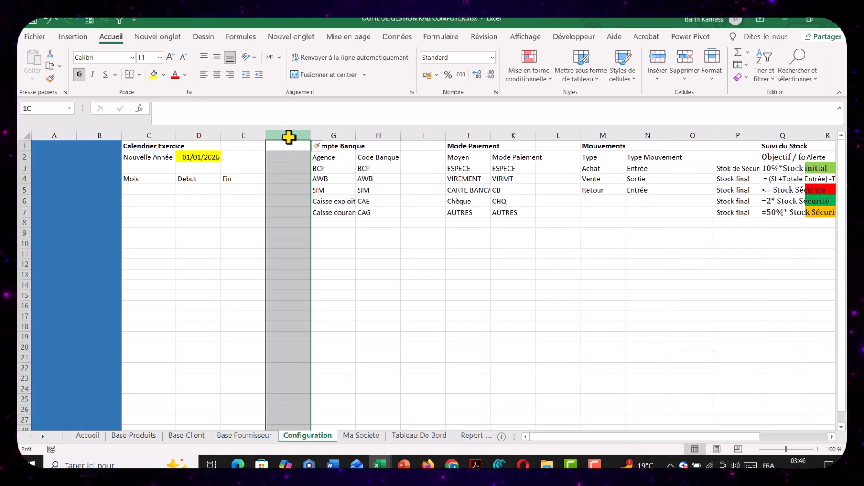
click(288, 150)
drag(310, 135, 283, 153)
List the months Janvier to Décembre in C5:C16 with a fill series, clearing any surplus months below
click(154, 194)
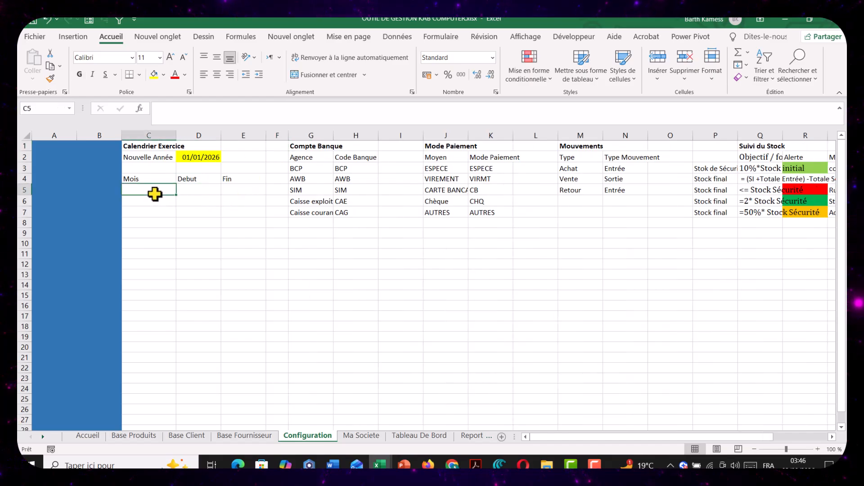
text(Janvier)
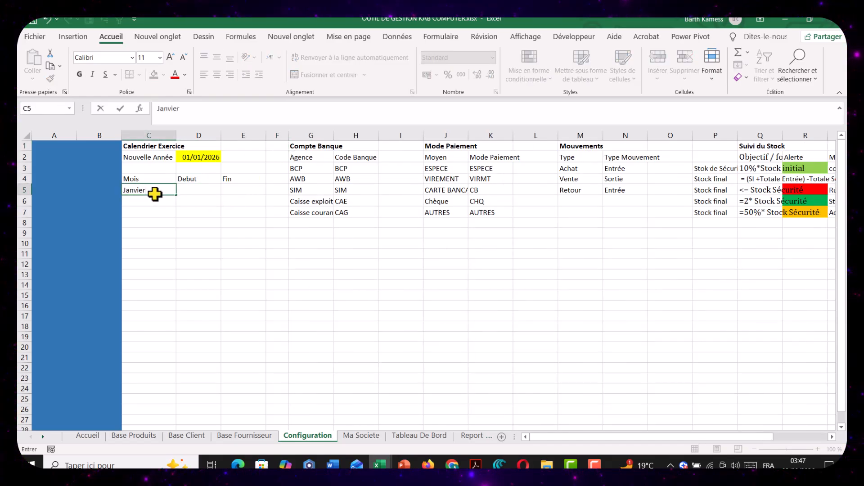
key(Return)
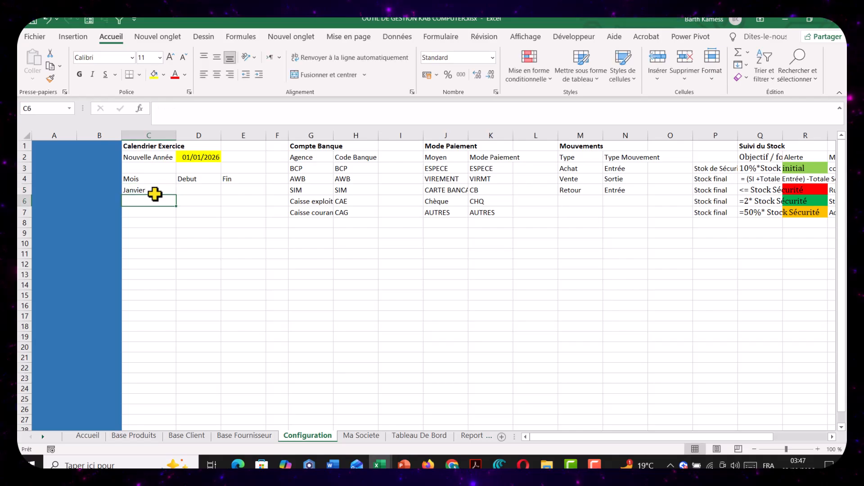
click(154, 188)
drag(175, 195, 169, 330)
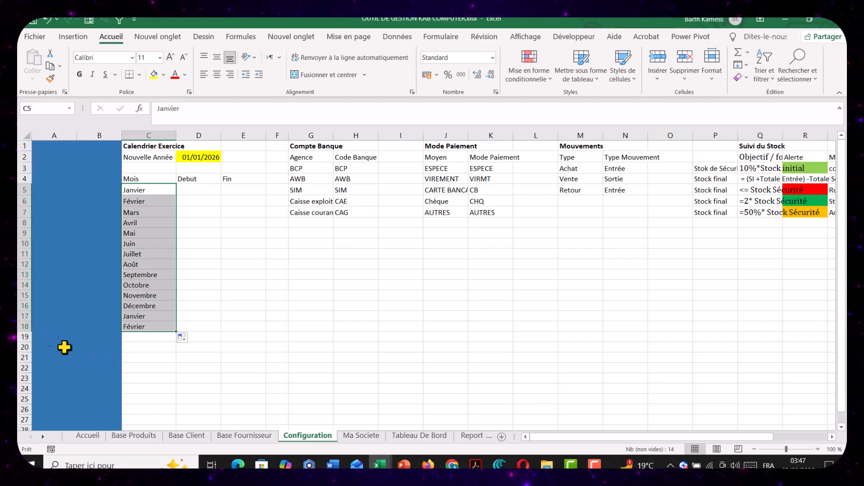
drag(139, 316, 149, 327)
key(Delete)
Link Janvier's start date in D5 to the new year date with the formula =D2
click(193, 189)
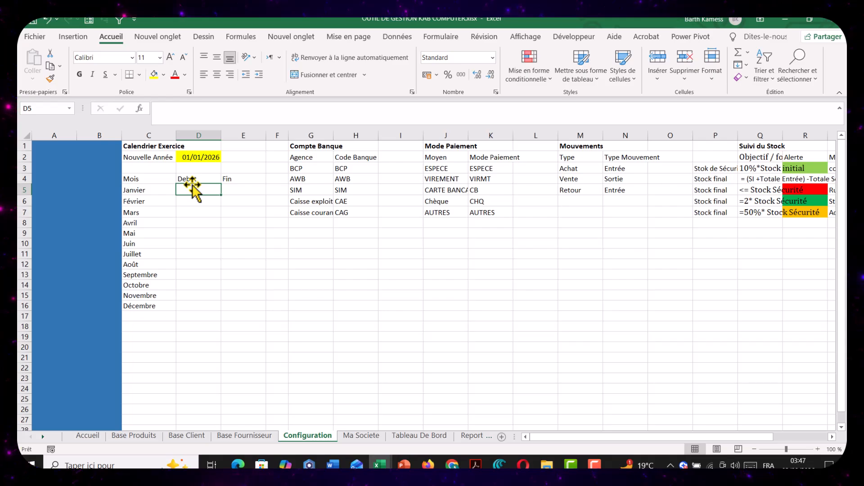
text(=)
click(193, 157)
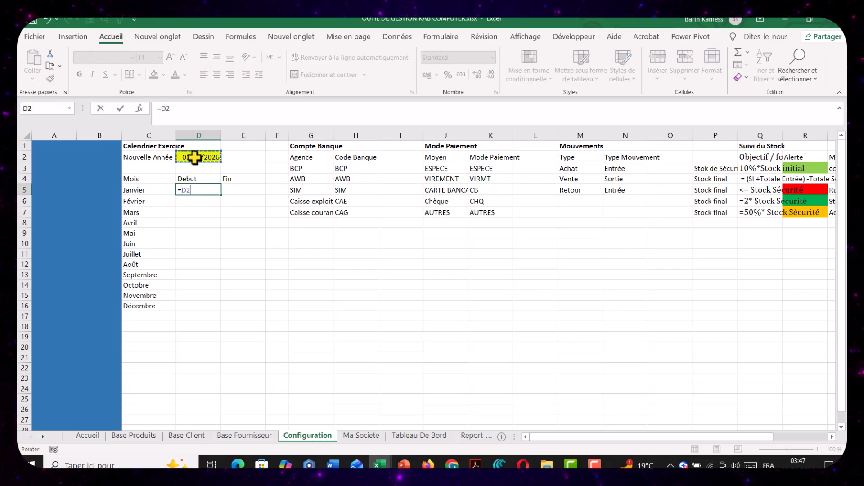
key(Return)
Calculate Janvier's end date in E5 with the formula =FIN.MOIS(D5;0)
click(234, 188)
text(=)
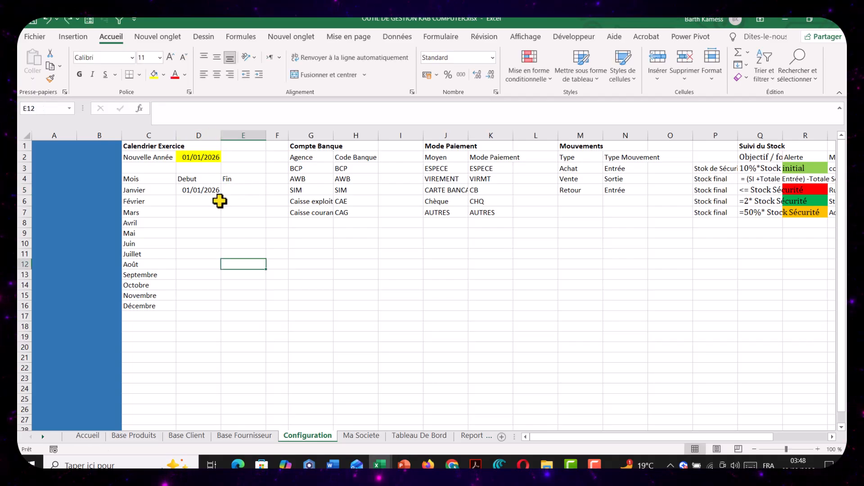
click(205, 192)
click(245, 189)
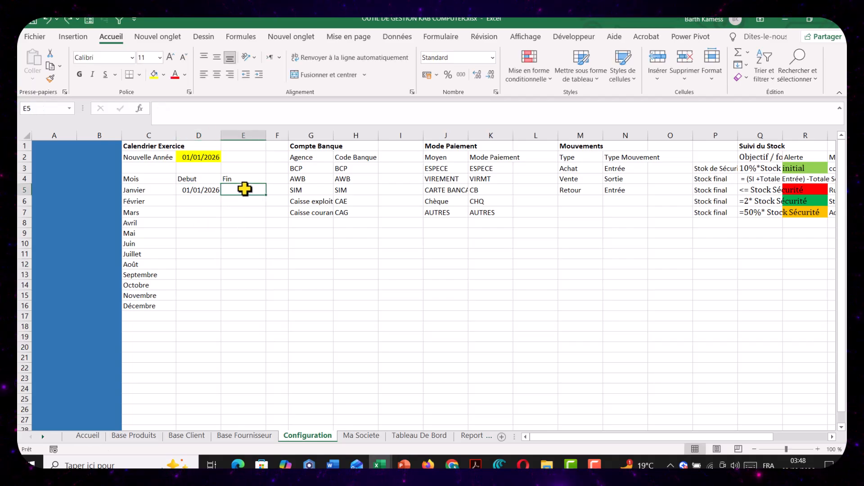
text(=fin)
key(Tab)
click(191, 195)
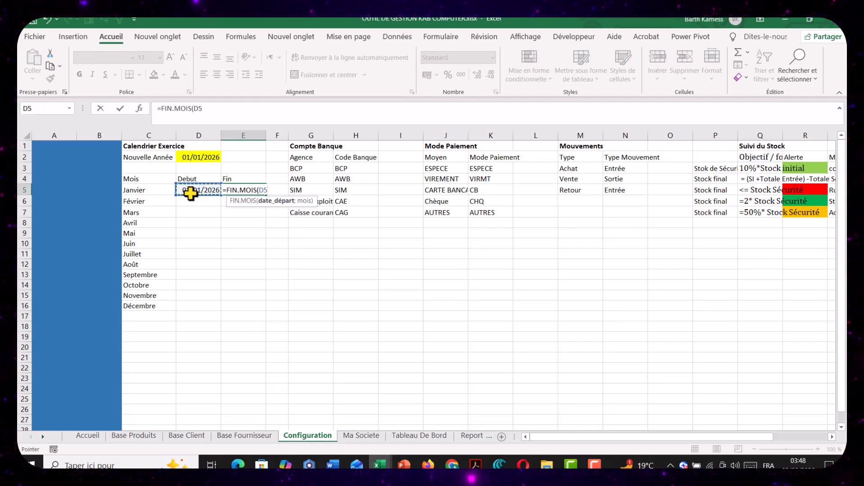
text(;)
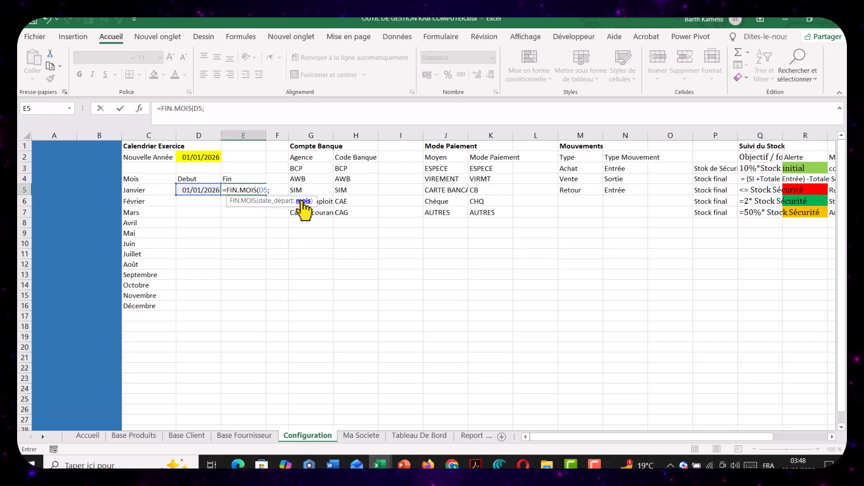
text(0)
key(Return)
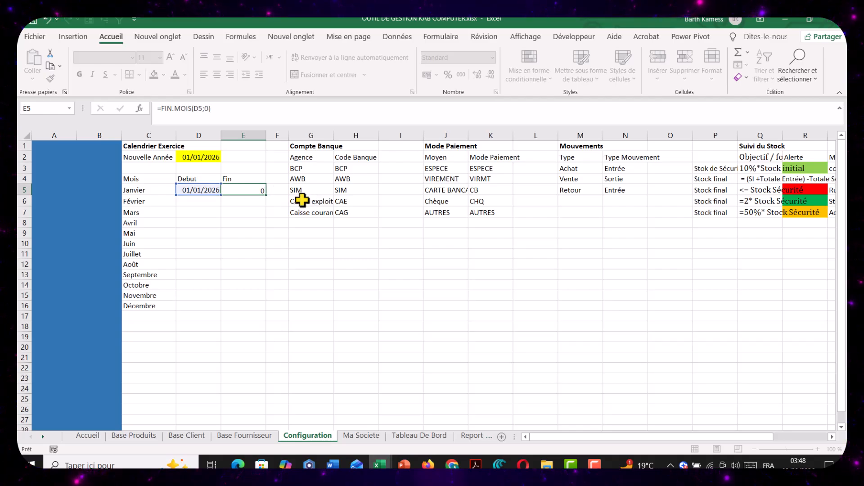
Format Janvier's end date in E5 as a short date
click(255, 189)
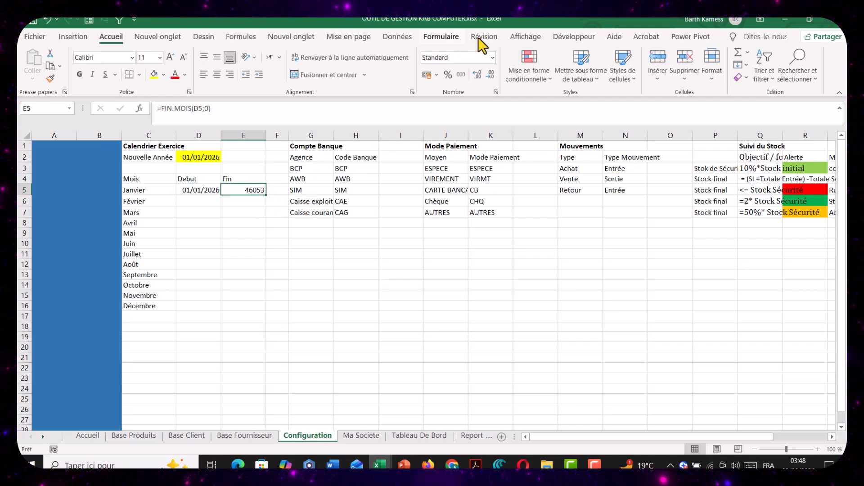
click(492, 57)
click(455, 182)
click(225, 245)
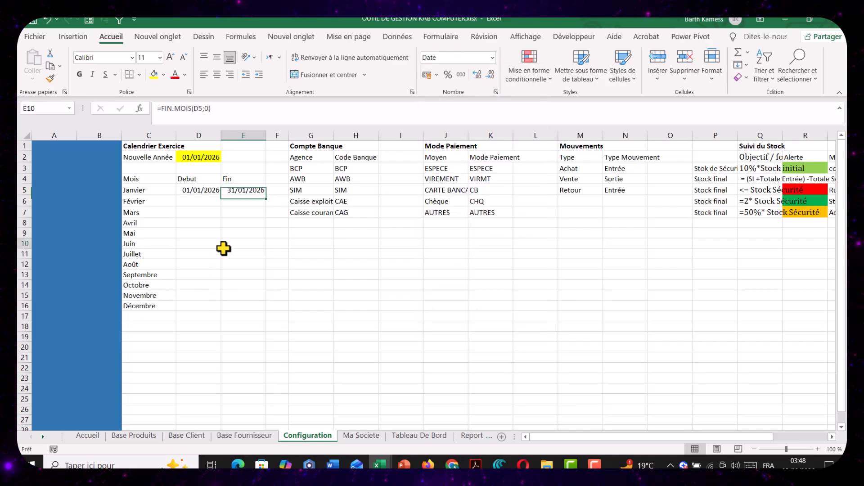
Calculate Février's start date in D6 with the formula =MOIS.DECALER(D5;1)
click(204, 202)
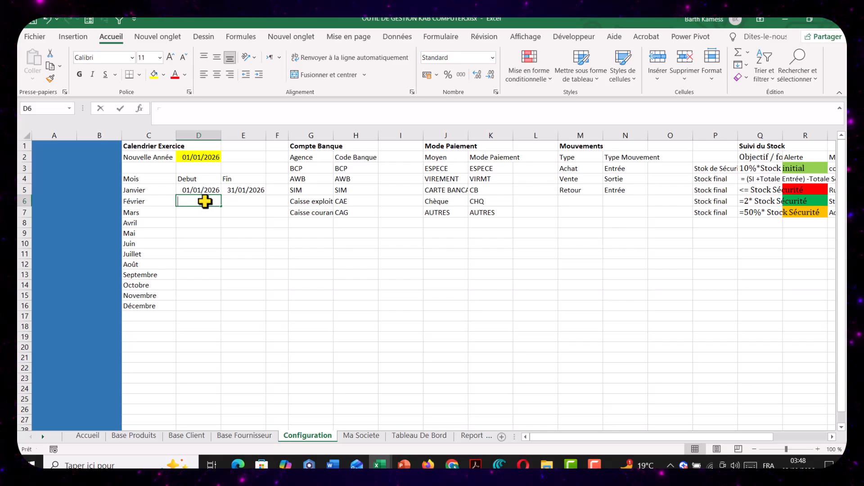
text(=)
click(206, 190)
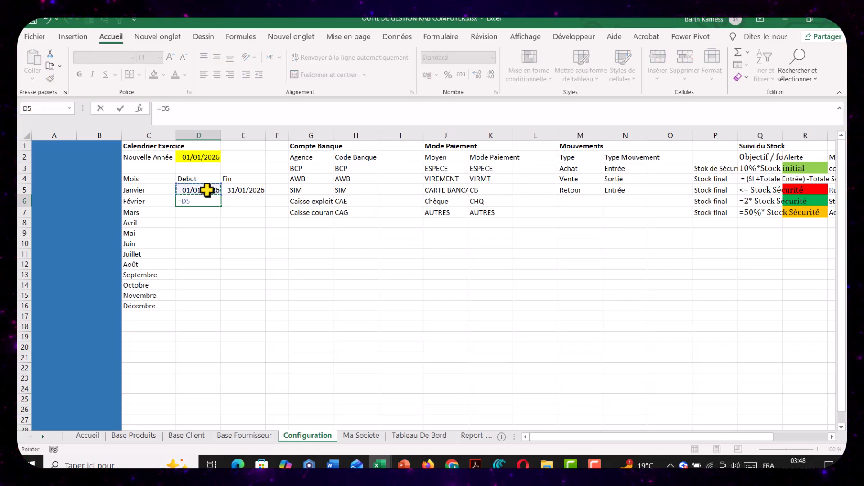
key(BackSpace)
text(mois)
key(BackSpace)
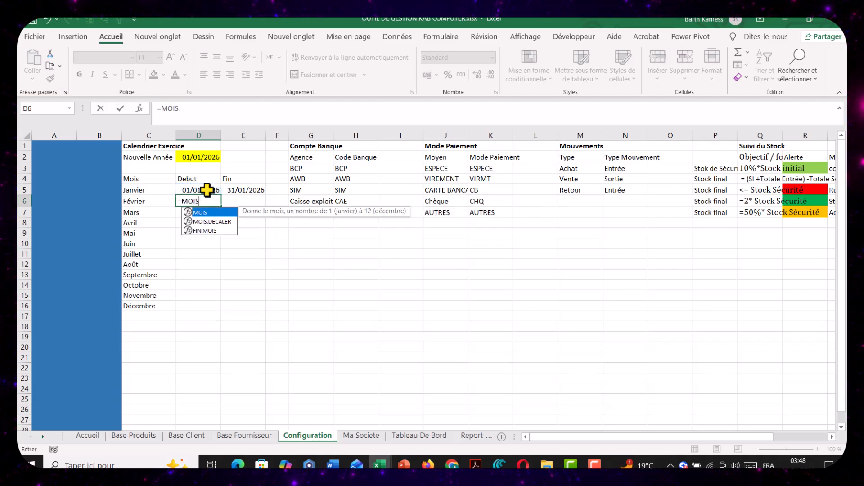
key(Down)
key(Down)
key(Up)
key(Tab)
click(207, 190)
key(BackSpace)
key(BackSpace)
key(BackSpace)
text(;1)
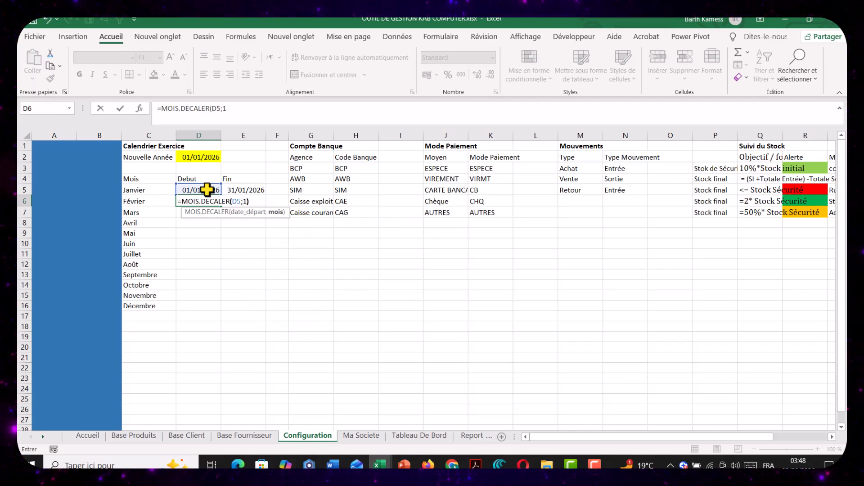
key(Return)
Format the calendar's start and end date range D5:E20 as short dates
drag(198, 189, 256, 347)
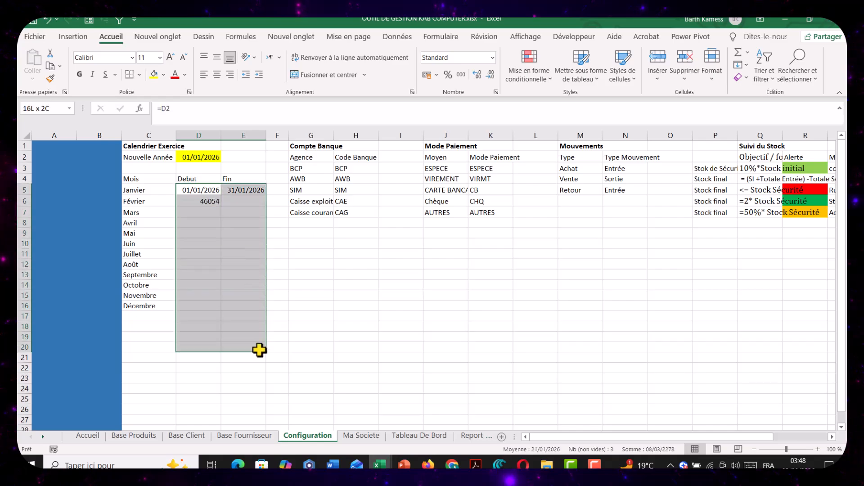
click(493, 58)
click(470, 177)
click(198, 252)
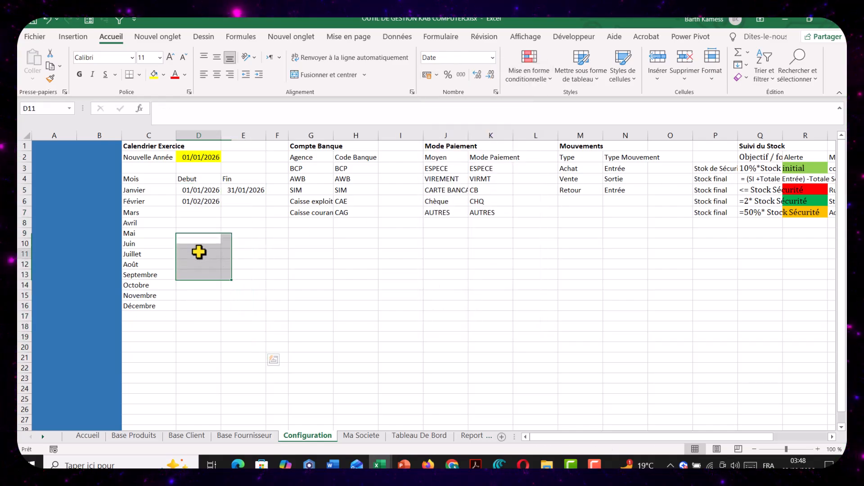
Fill the end date formula from E5 down to E16 and the start date formula from D6 down to D16
click(199, 200)
click(242, 199)
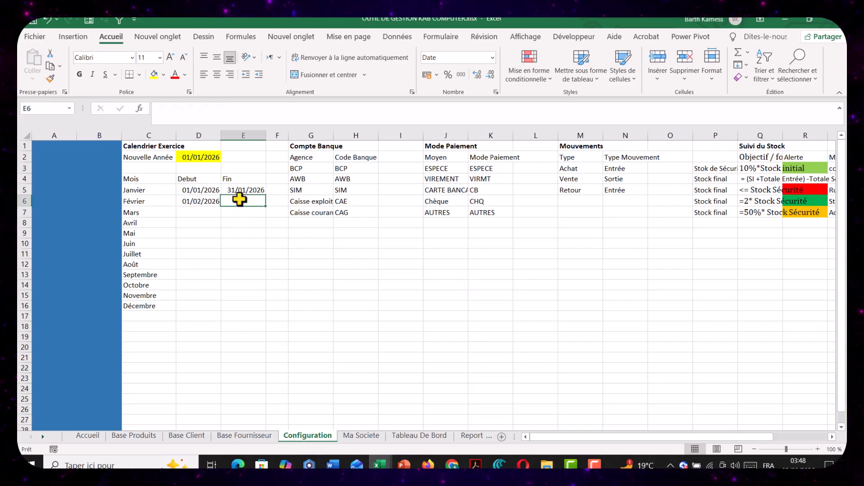
click(243, 190)
drag(265, 195, 232, 301)
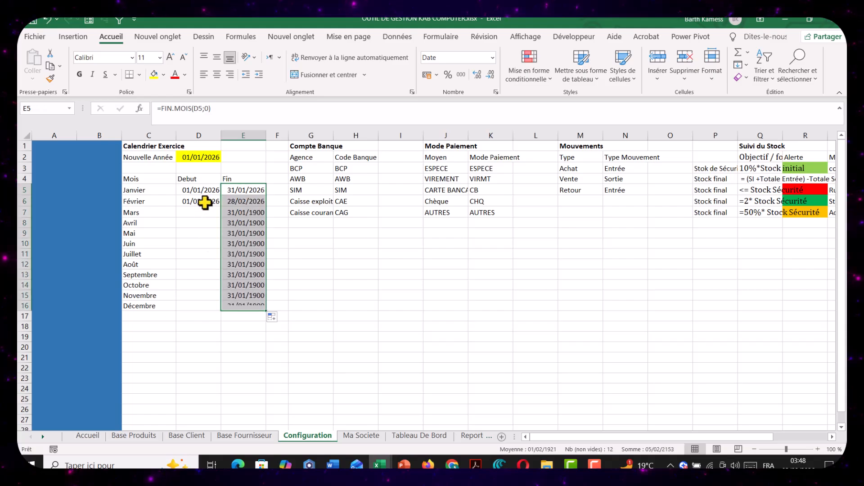
click(198, 200)
drag(220, 206, 201, 305)
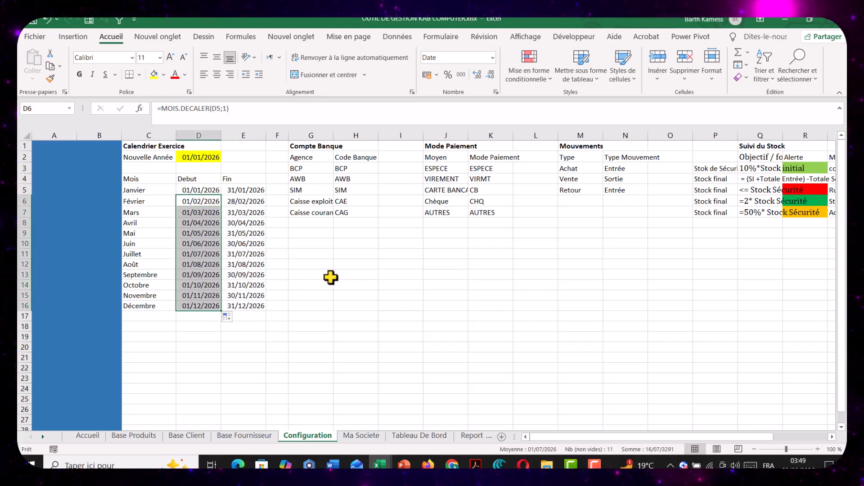
click(232, 253)
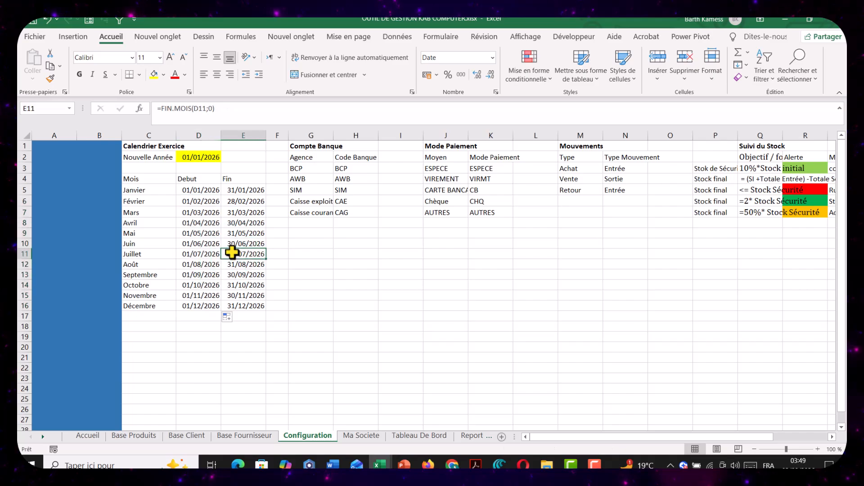
Fit column G to its contents and convert the Compte Banque range G2:H7 into a table with headers
click(275, 179)
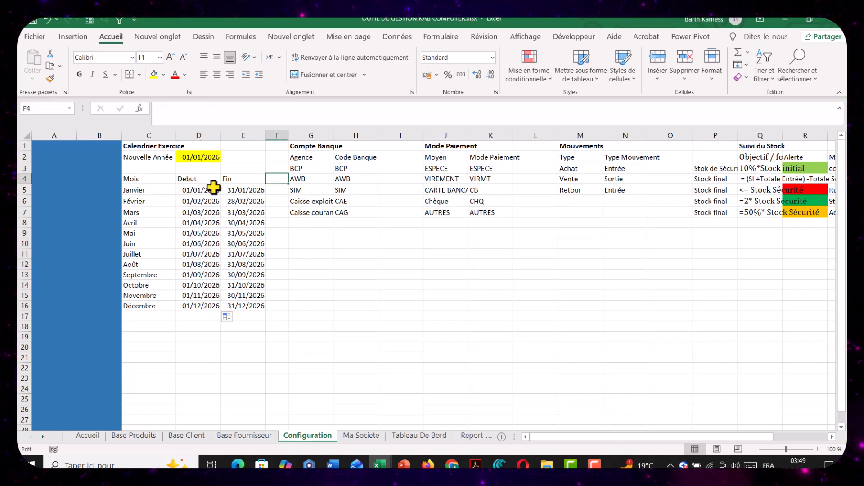
click(305, 148)
drag(334, 136, 358, 212)
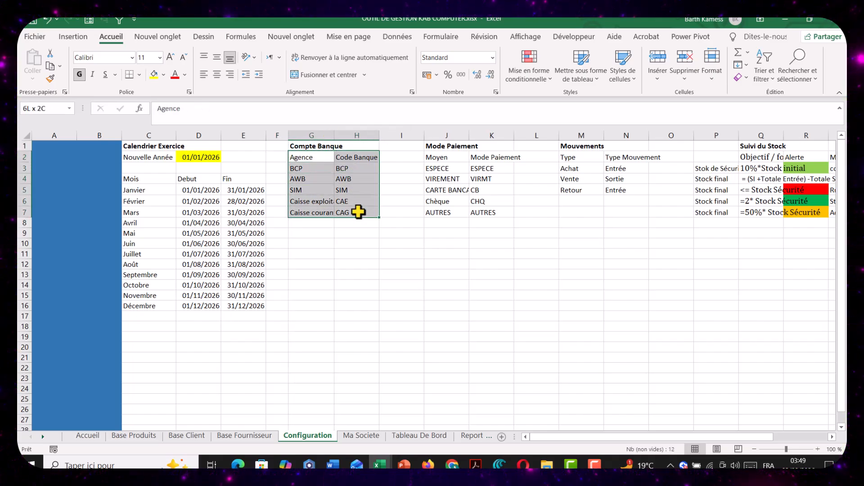
double_click(334, 135)
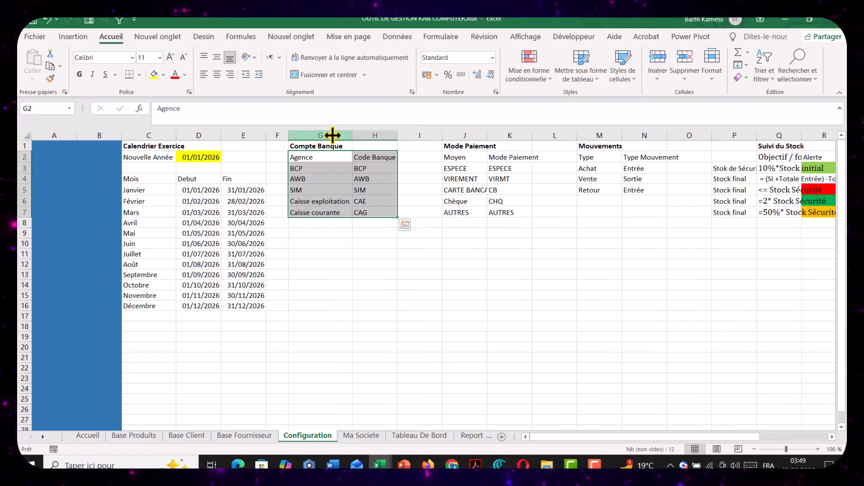
key(ctrl+t)
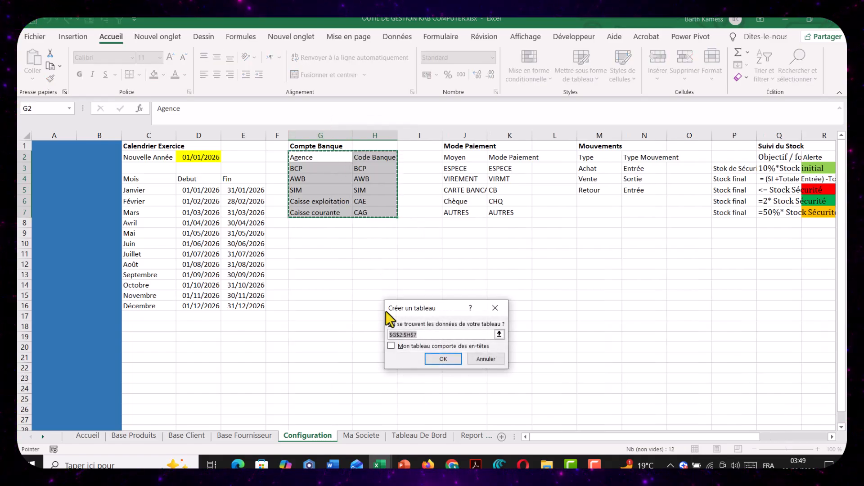
click(443, 359)
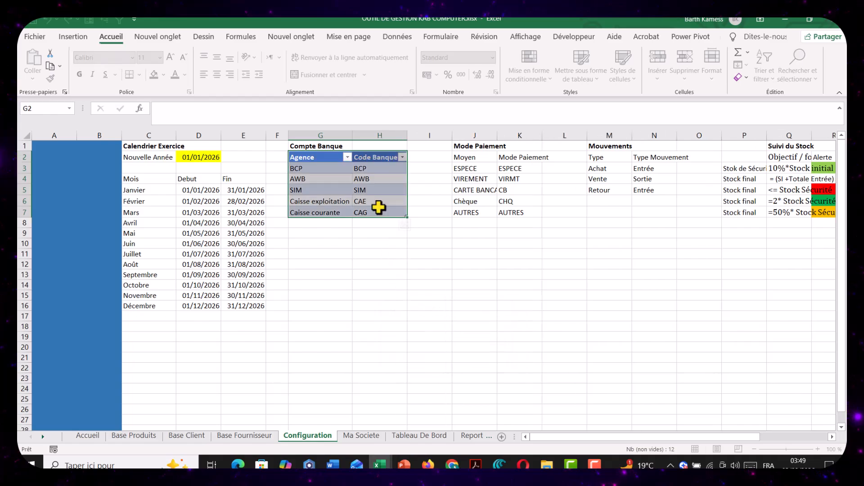
Hide the filter buttons of the Compte Banque table and name the table CpteBanque
click(362, 189)
click(539, 52)
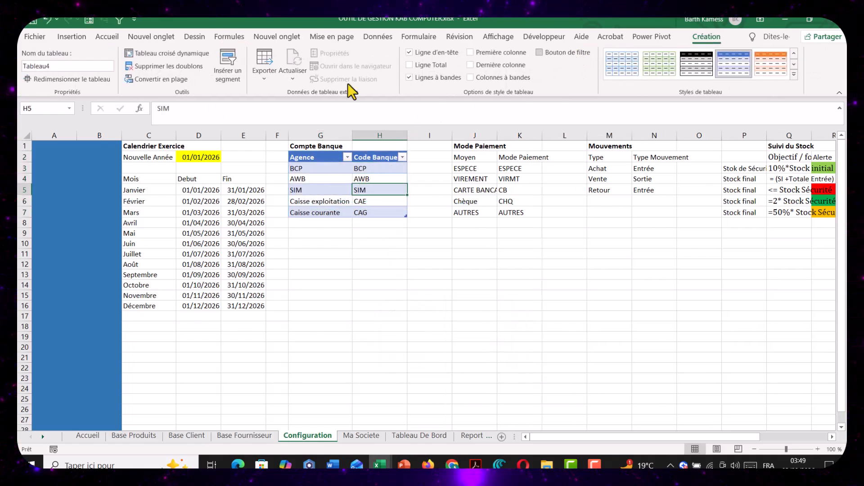
click(96, 66)
text(Com)
text(pte Banq)
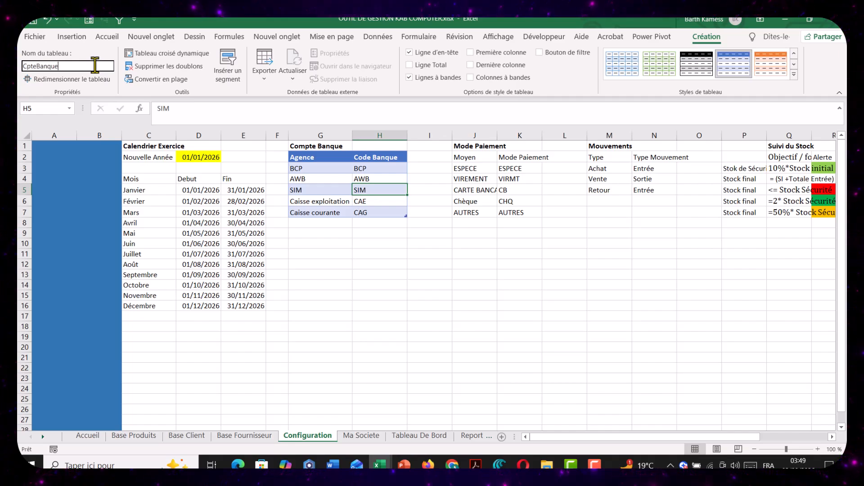
text(ue)
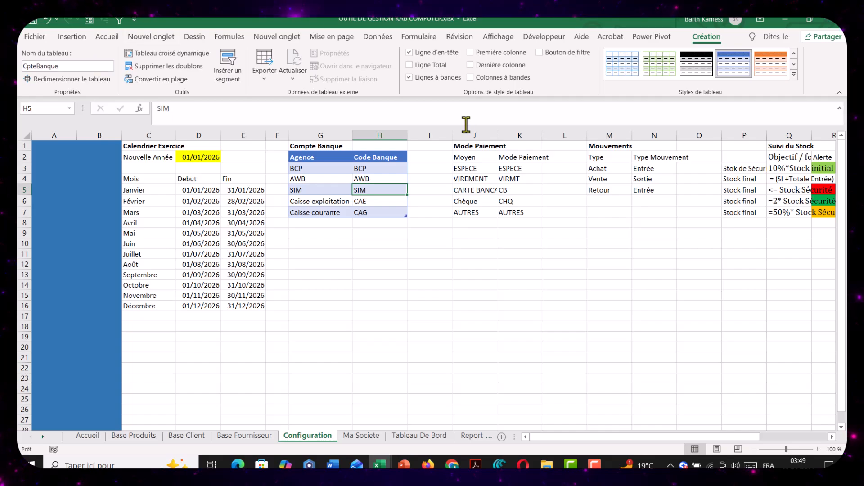
Widen column J slightly and convert the Mode Paiement range J2:K7 into a table with headers
click(481, 168)
drag(497, 135, 524, 212)
key(ctrl+t)
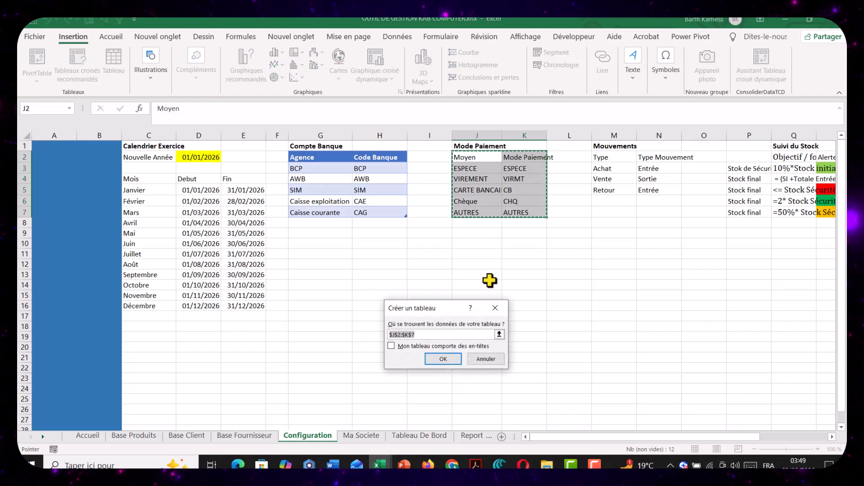
click(422, 345)
click(435, 356)
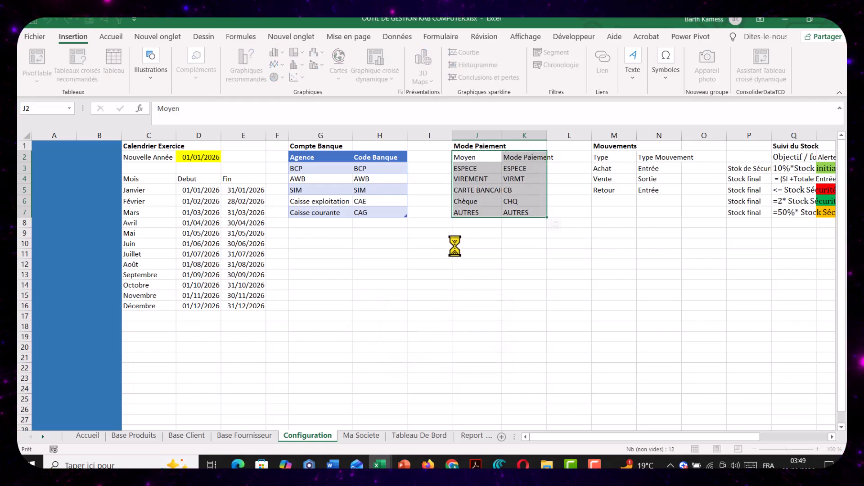
Name the Mode Paiement table MoyenPay
click(532, 168)
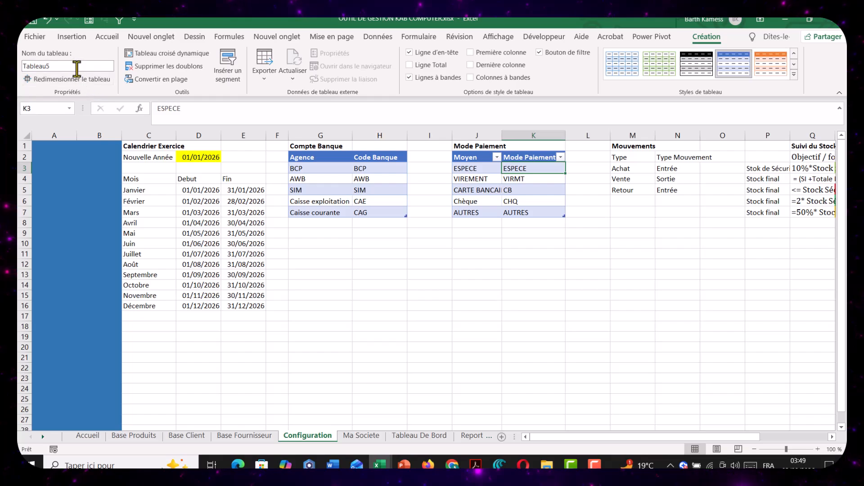
click(77, 67)
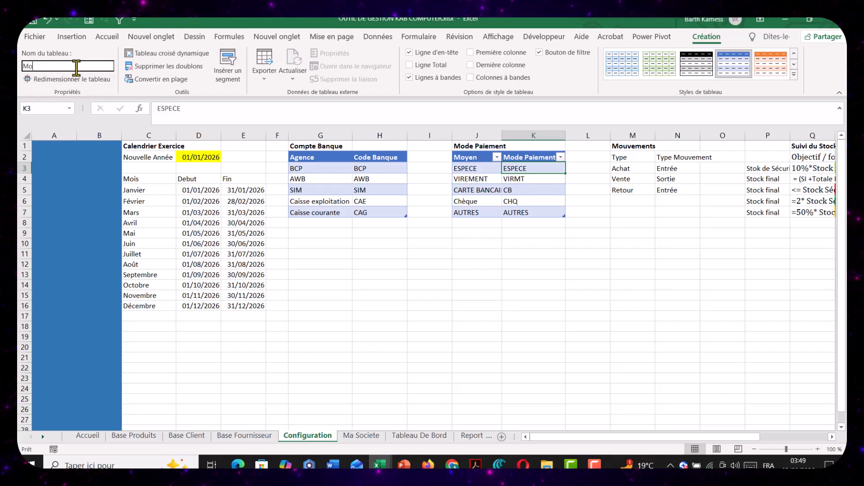
text(ModeP)
key(BackSpace)
key(BackSpace)
key(BackSpace)
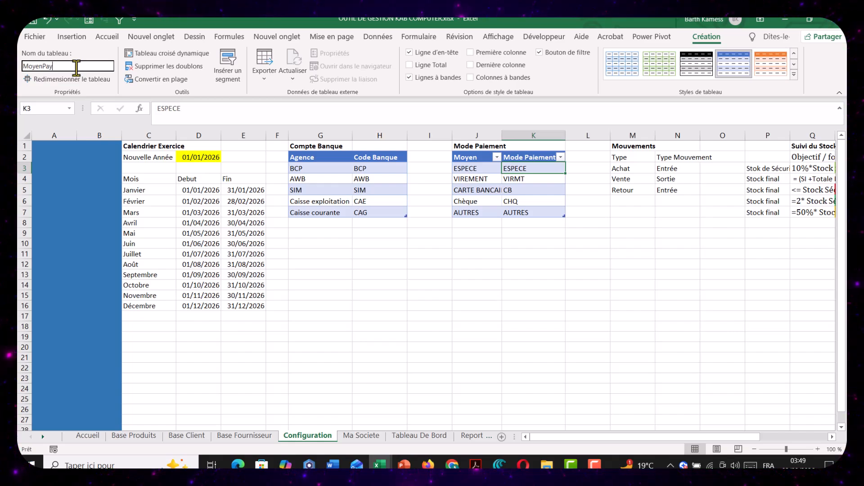
click(485, 176)
click(490, 145)
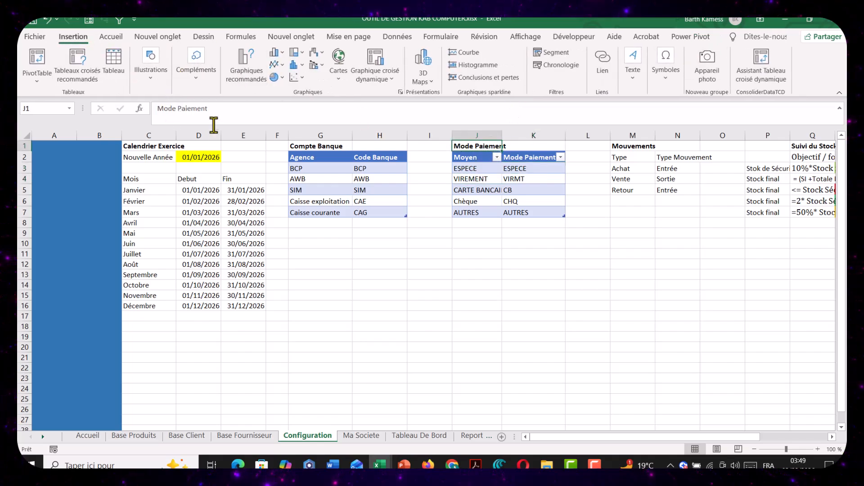
Widen column K slightly and narrow the empty column L beside the Mode Paiement table
click(522, 191)
drag(561, 141, 587, 137)
click(609, 178)
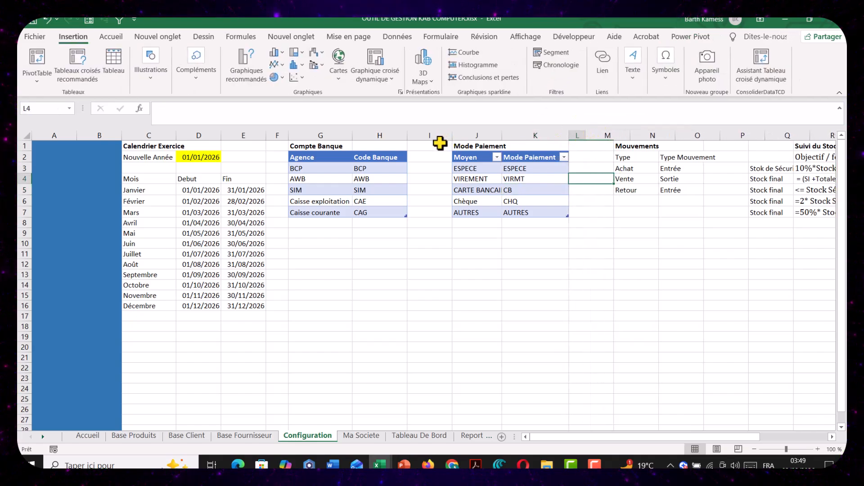
Set the width of the empty spacer columns F, I and L to 3
right_click(278, 135)
click(315, 294)
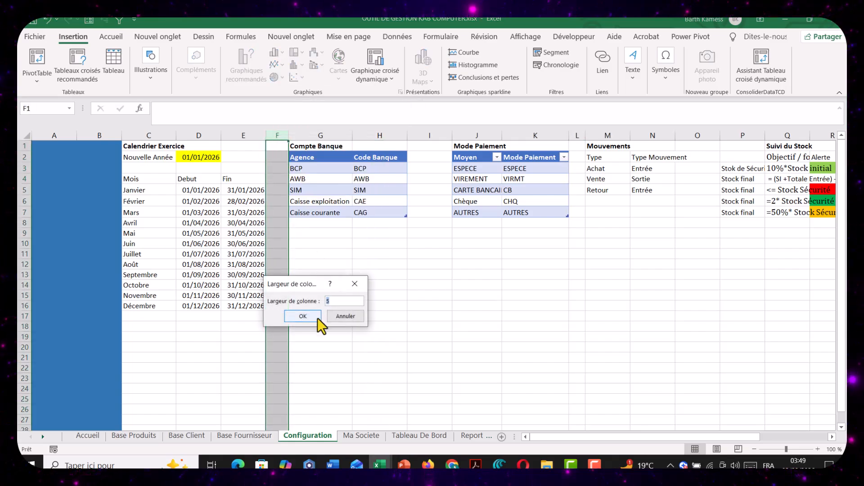
click(302, 316)
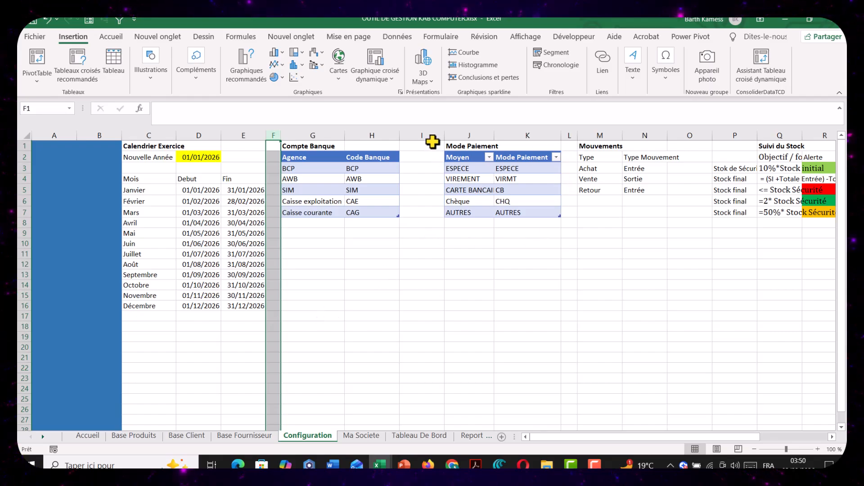
click(432, 132)
right_click(433, 130)
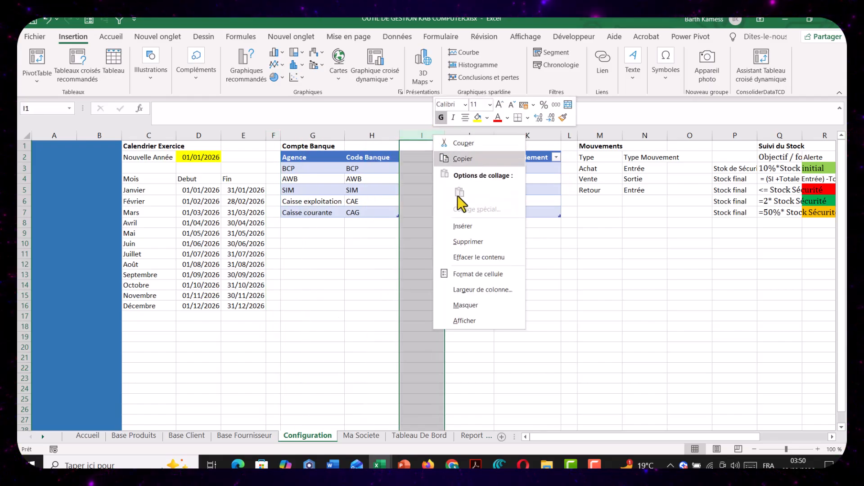
click(468, 291)
text(3)
key(Return)
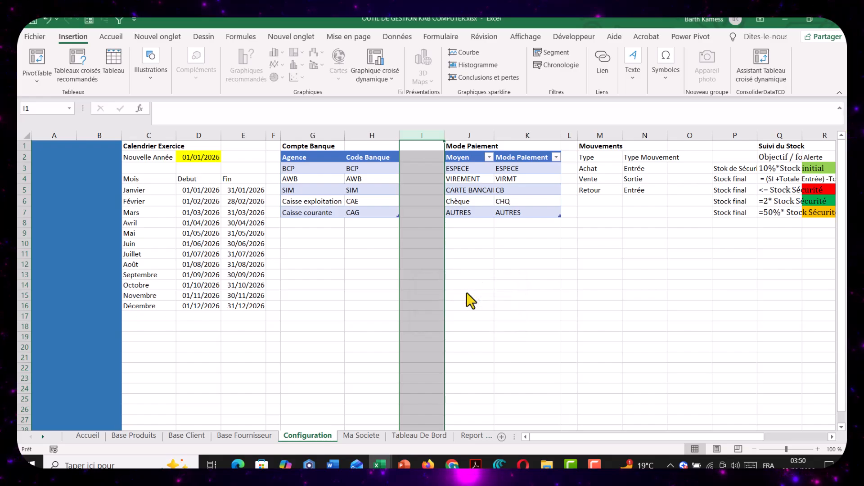
click(538, 133)
right_click(539, 133)
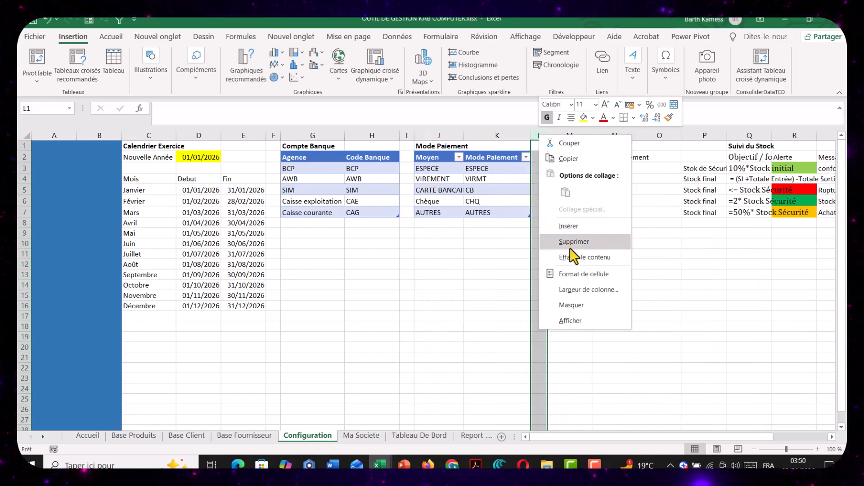
click(576, 350)
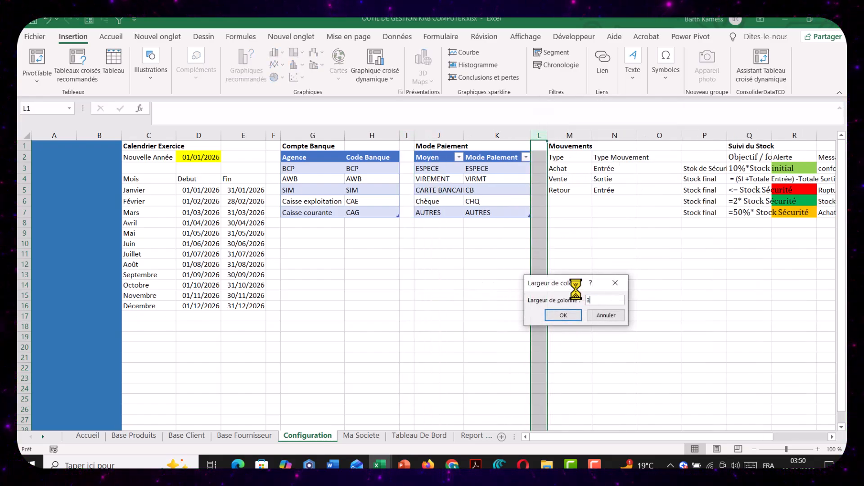
key(Return)
Widen column N and convert the Mouvements range M2:N5 into a table with headers, without filter buttons, named Mouvement
drag(577, 160, 613, 190)
drag(637, 136, 650, 137)
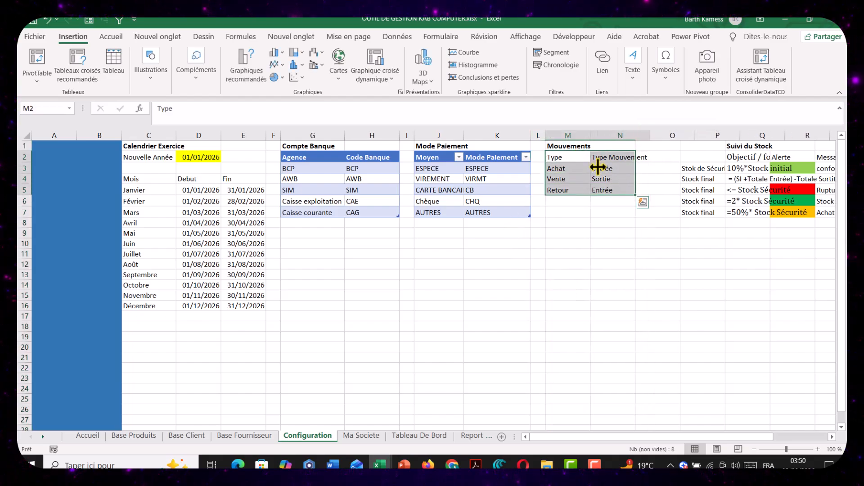
key(ctrl+t)
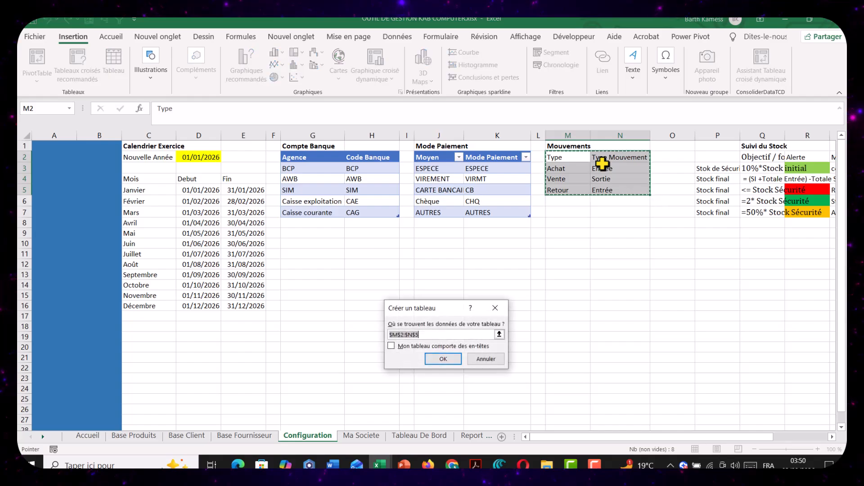
click(427, 359)
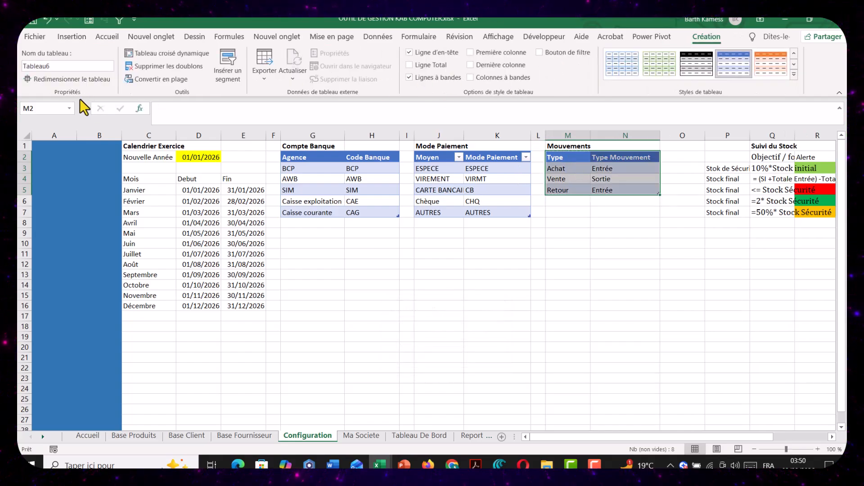
click(83, 66)
text(Mouvement)
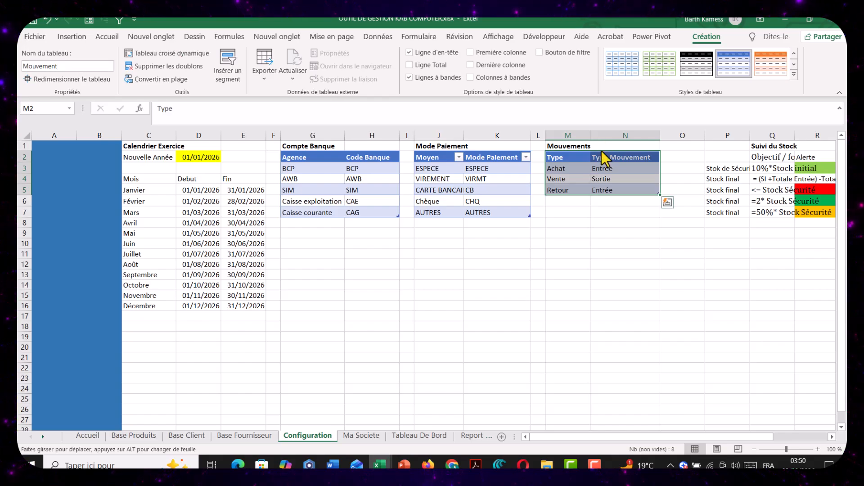
Set the width of the empty spacer column O beside the Mouvements table to 3
click(609, 166)
key(Left)
key(Down)
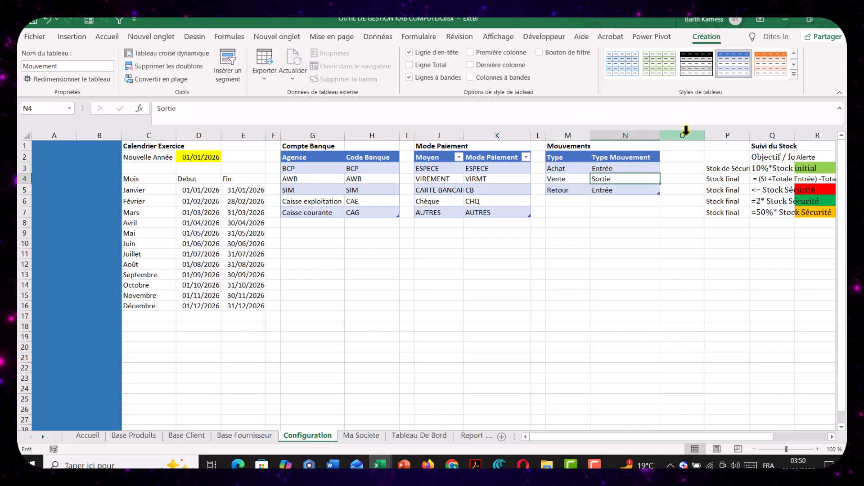
right_click(688, 135)
click(708, 289)
text(3)
key(Return)
key(Return)
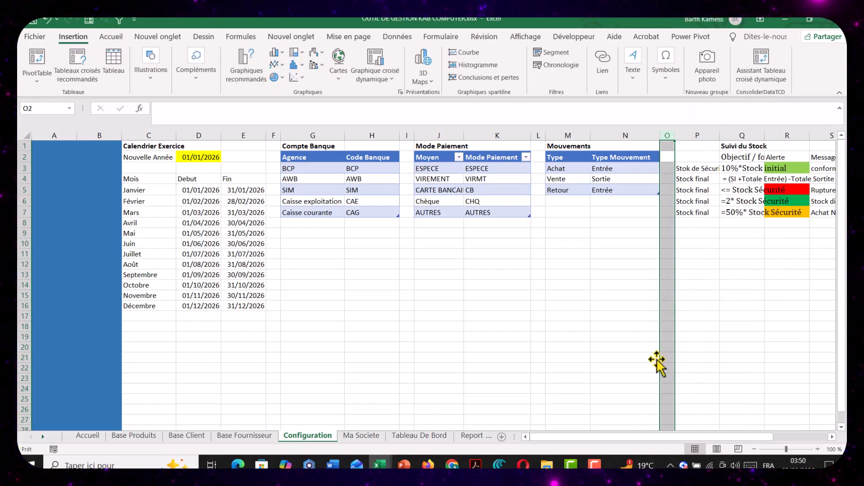
Widen columns P, Q and R of the Suivi du Stock block
drag(739, 443, 838, 430)
click(732, 326)
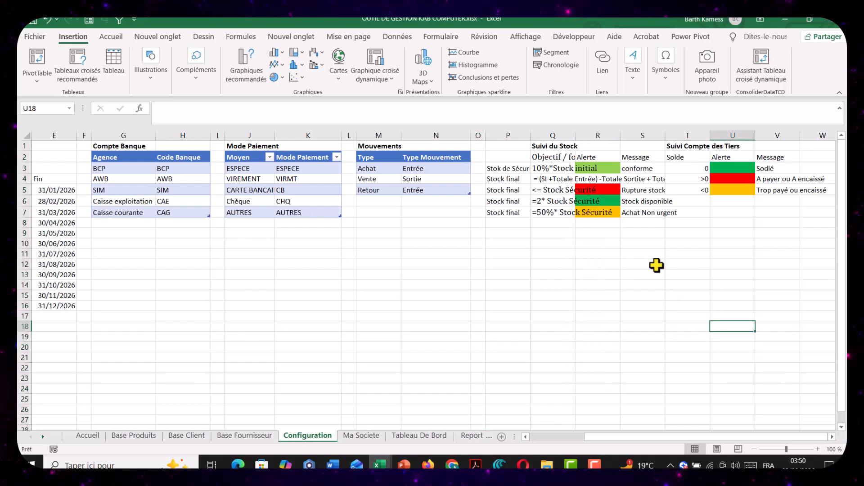
drag(530, 135, 691, 133)
click(682, 297)
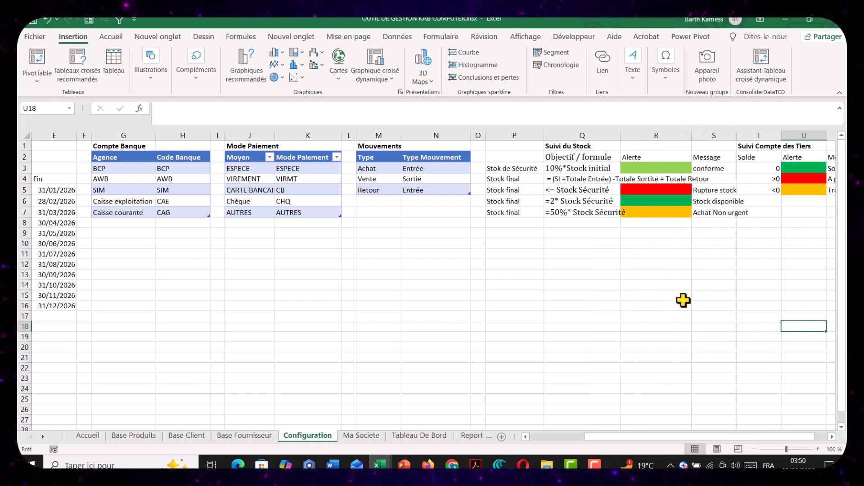
Review the Suivi du Stock rules, then widen column R further and column S to fit the Message texts
click(522, 166)
click(568, 156)
click(570, 168)
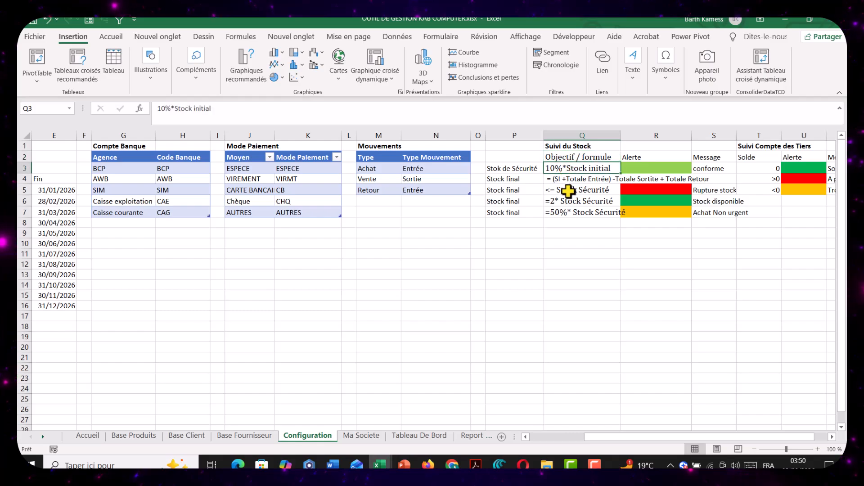
drag(580, 190, 607, 177)
click(639, 157)
click(716, 169)
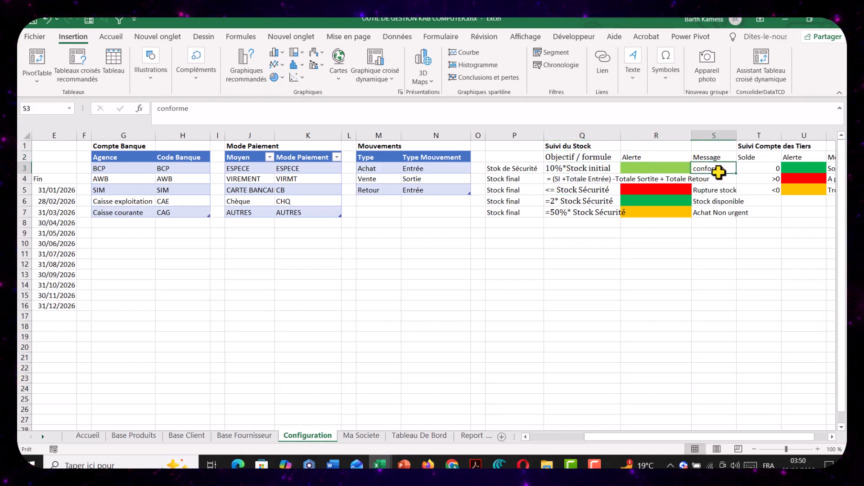
click(680, 181)
drag(691, 133, 809, 135)
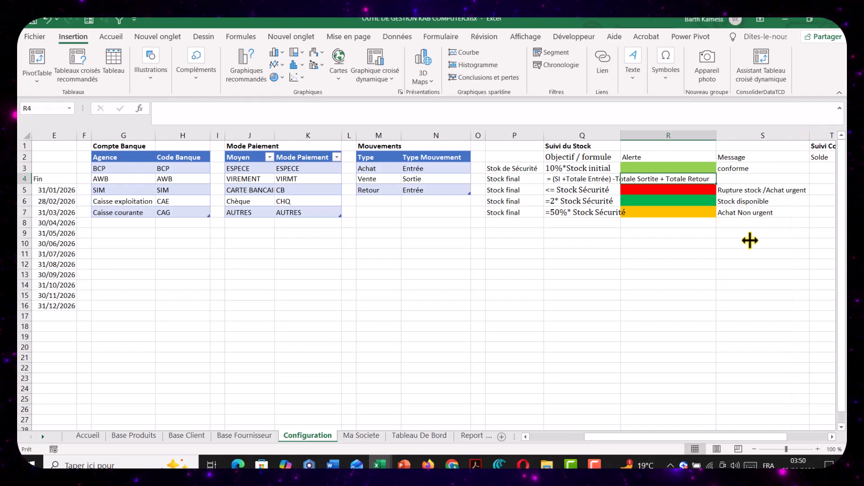
click(734, 168)
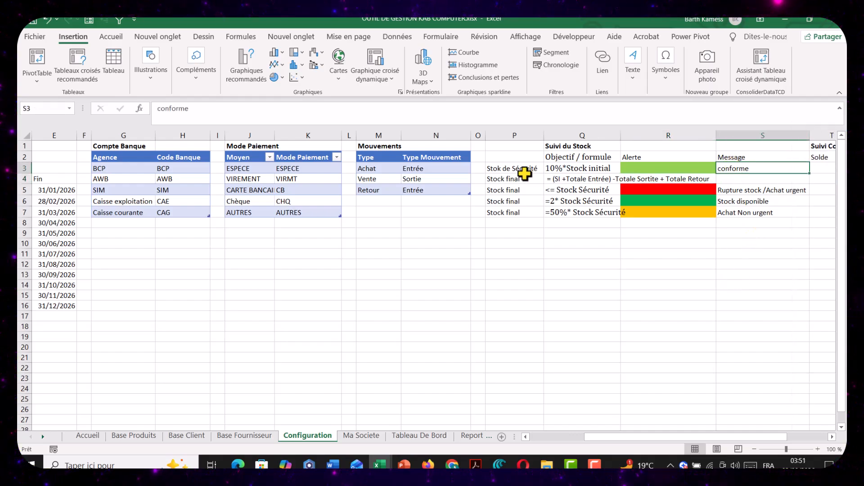
Apply all borders to the Suivi du Stock range P2:S7
drag(521, 160, 734, 207)
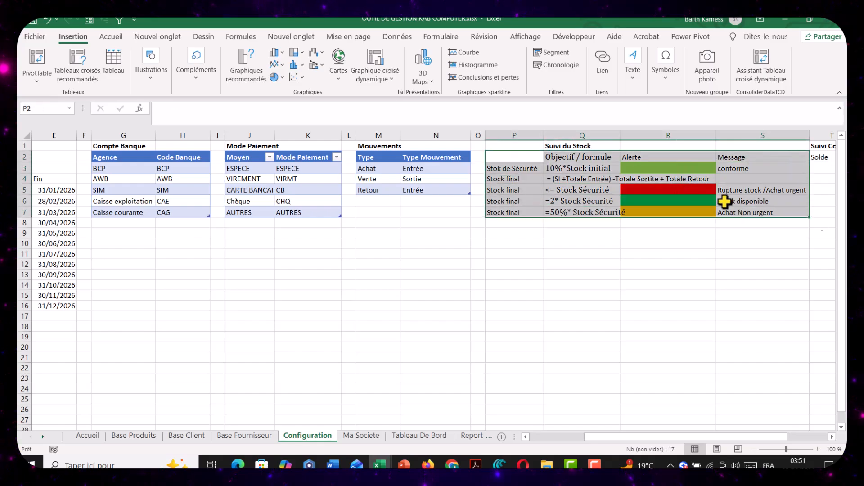
click(112, 38)
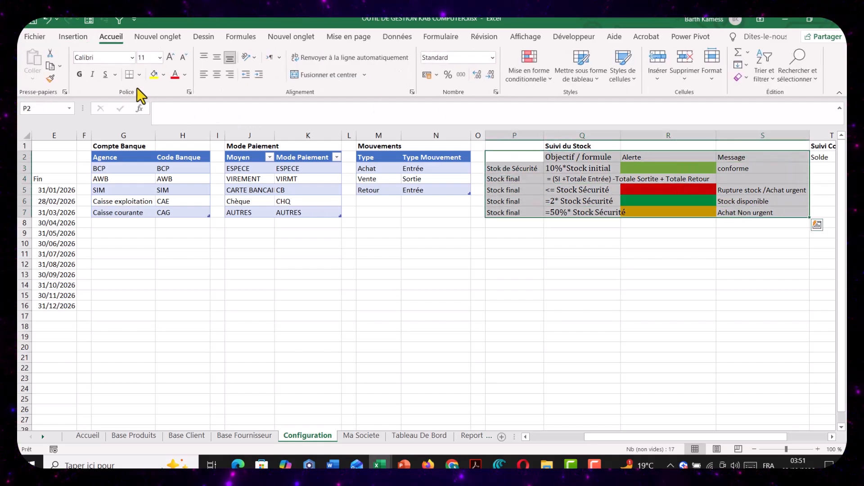
click(141, 75)
click(174, 188)
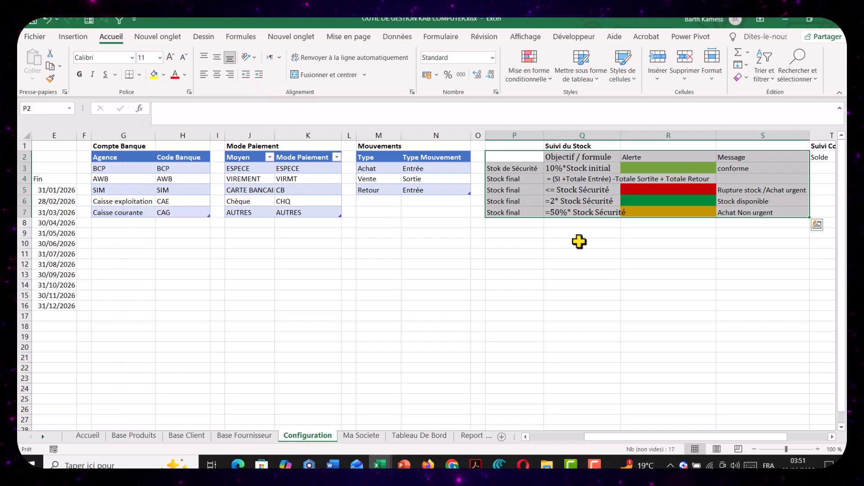
click(619, 241)
Try a wider column Q for the formula texts and narrow column P slightly
drag(620, 138, 712, 138)
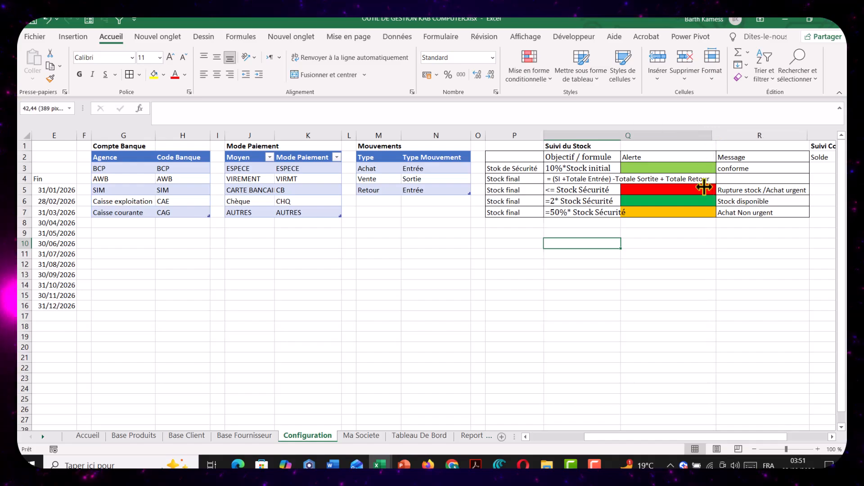
click(702, 261)
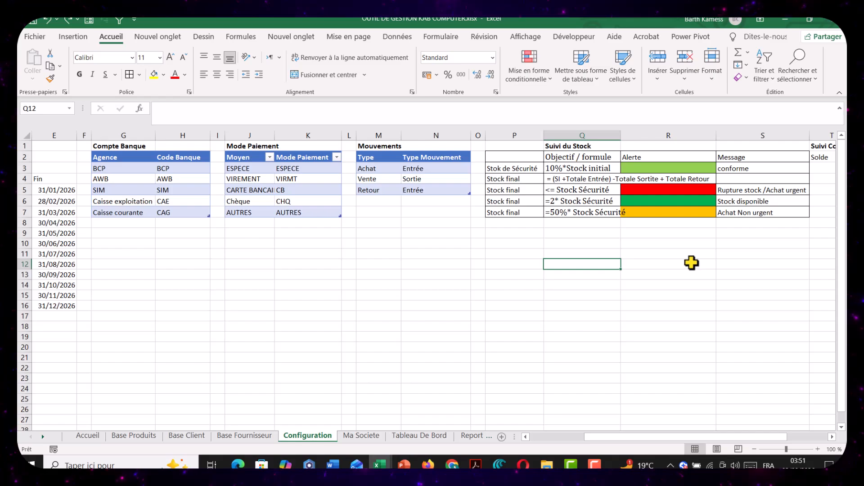
drag(540, 138, 537, 138)
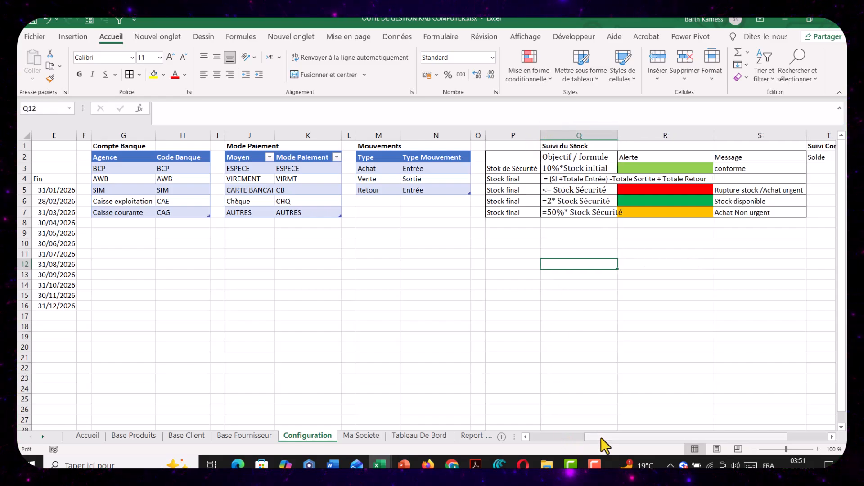
Insert an empty column before the Suivi Compte des Tiers block and set its width to 3
drag(601, 437, 641, 437)
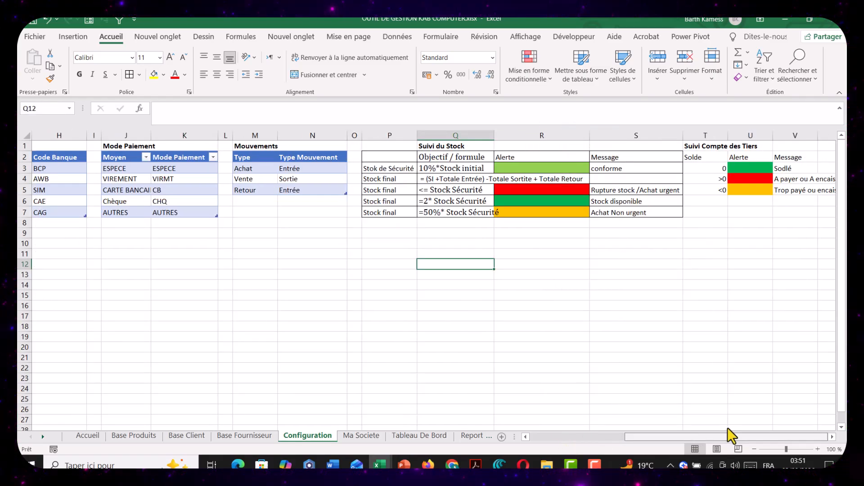
click(705, 145)
right_click(705, 134)
click(715, 226)
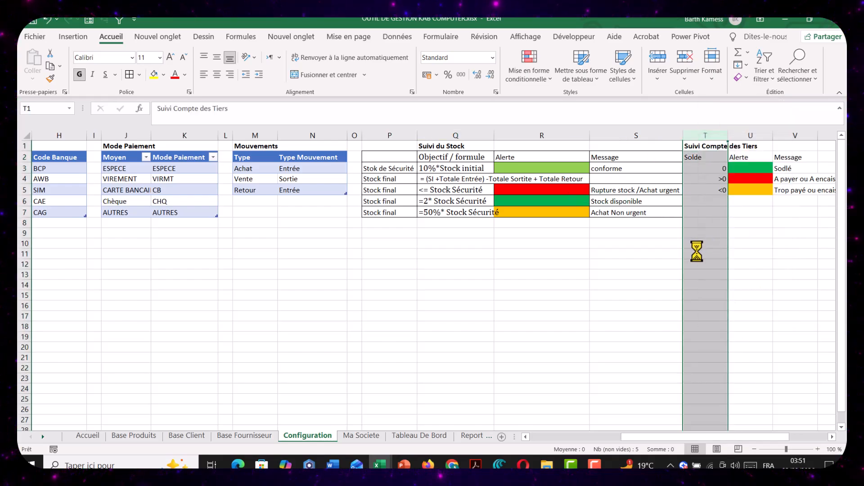
right_click(711, 136)
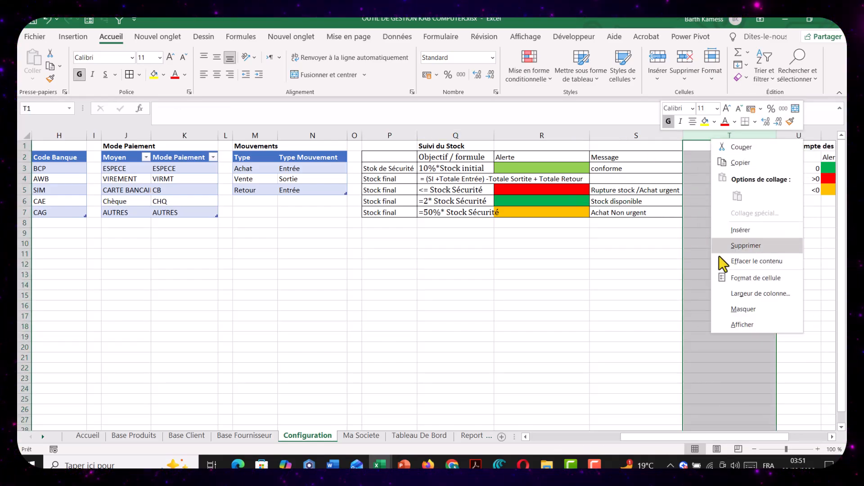
click(736, 294)
key(BackSpace)
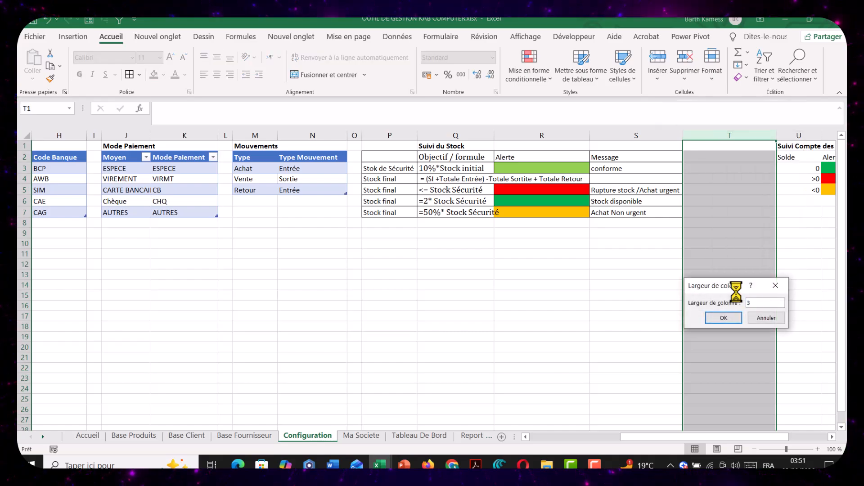
key(Return)
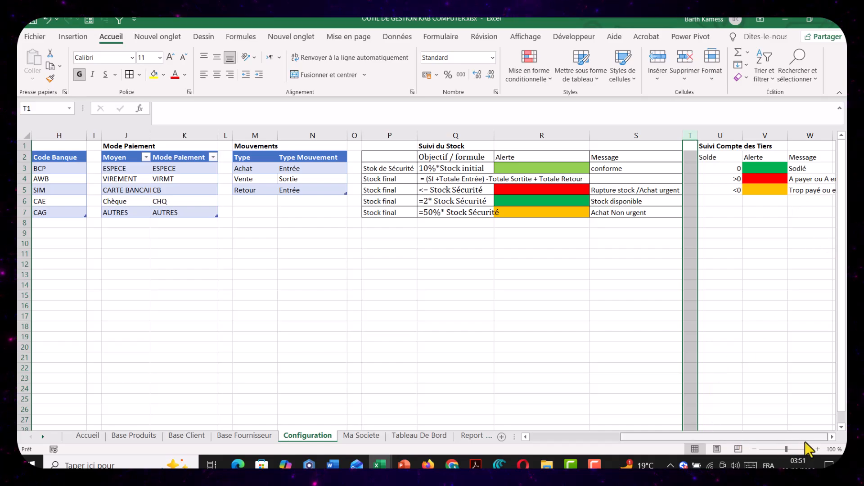
Review the Suivi Compte des Tiers entries and correct the message for a zero balance in W3 to Soldé
click(822, 327)
click(832, 437)
click(832, 437)
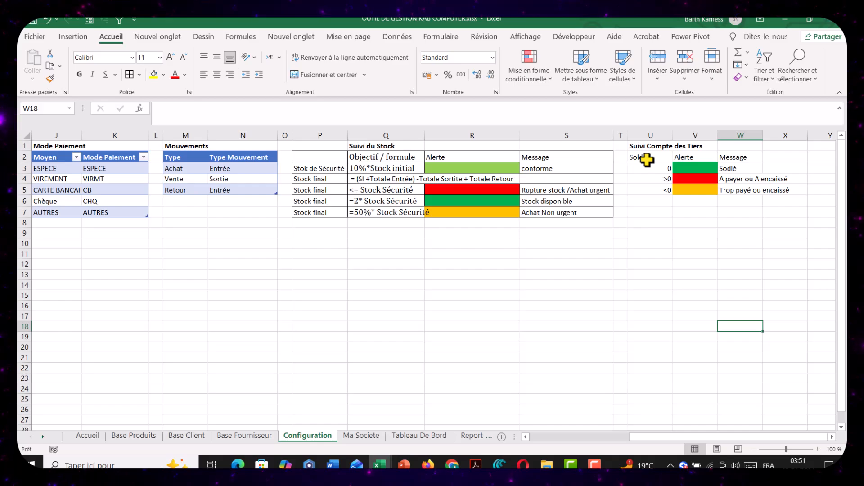
click(732, 161)
key(Down)
key(Down)
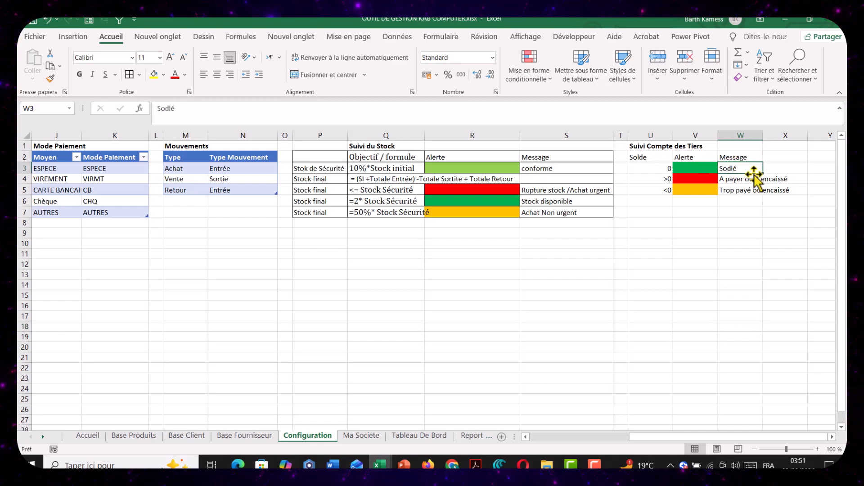
click(643, 157)
click(658, 170)
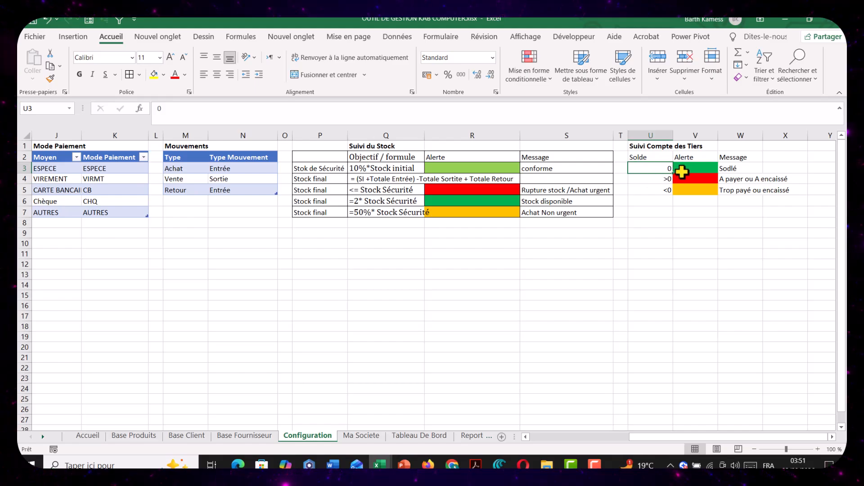
double_click(728, 170)
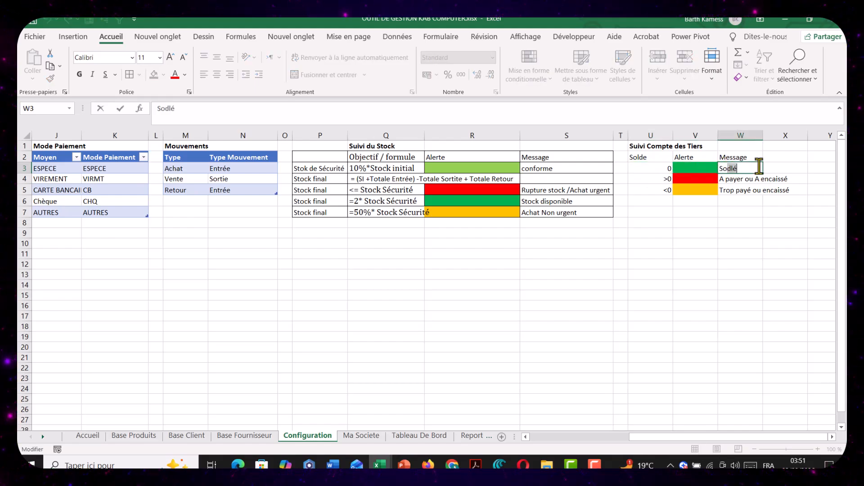
text(ld)
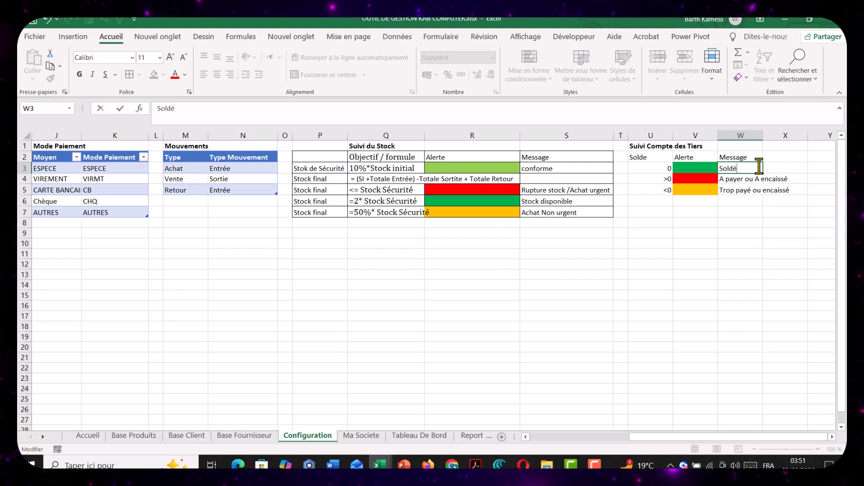
key(Return)
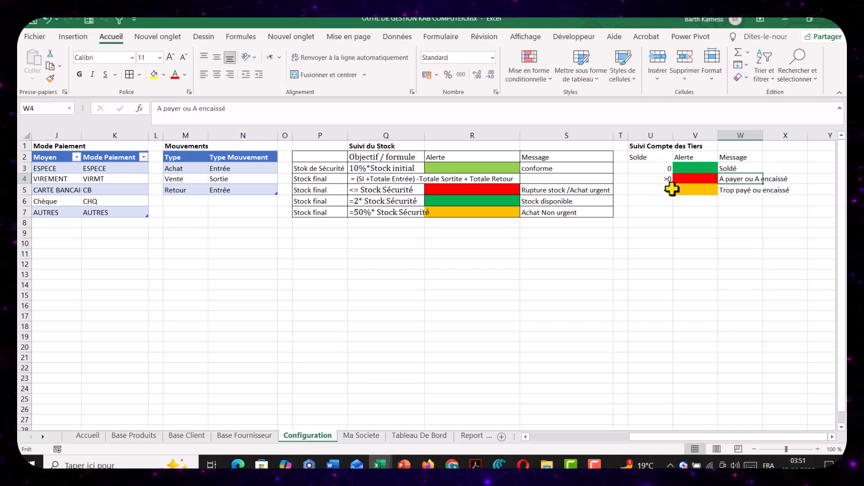
Change the message for a negative balance in W5 to "Trop payé ou Trop encaissé"
click(656, 178)
click(738, 178)
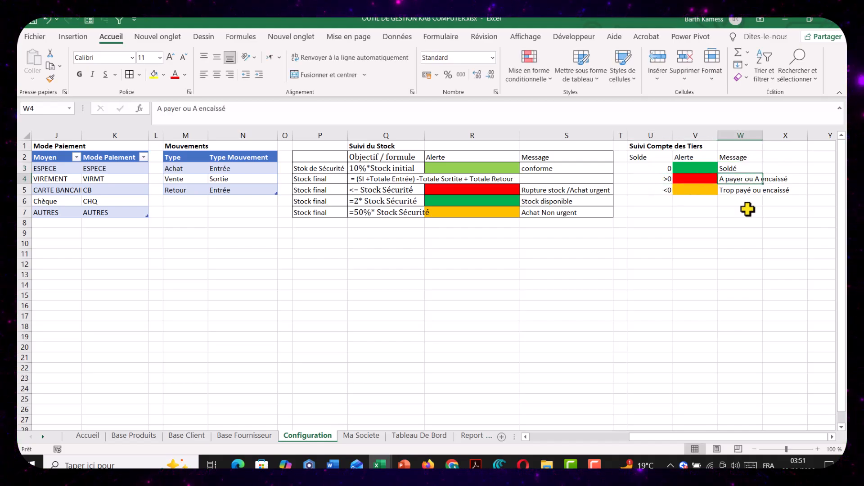
click(775, 172)
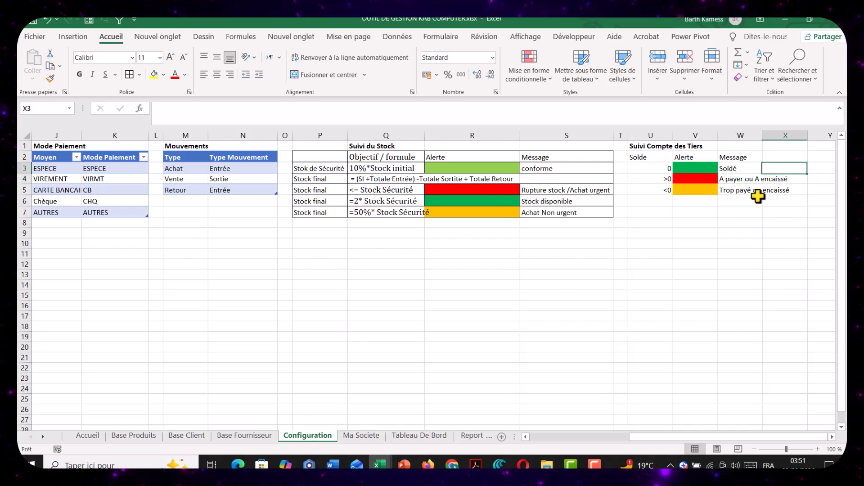
click(666, 190)
click(733, 193)
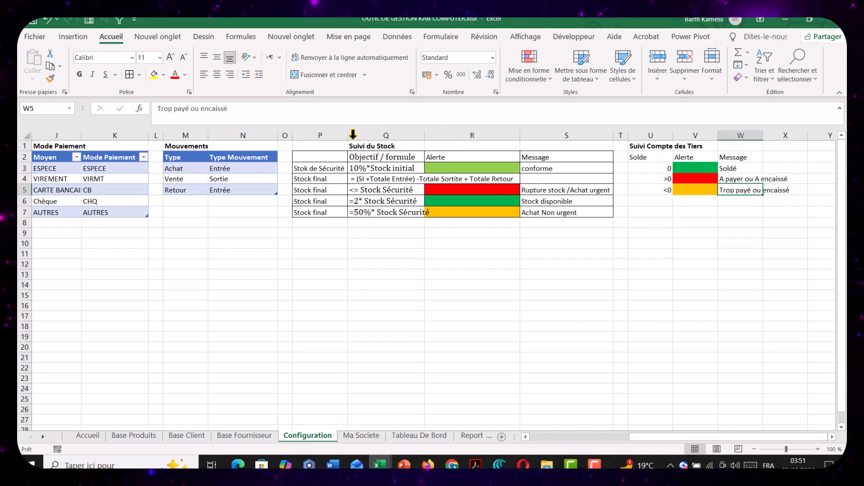
click(201, 110)
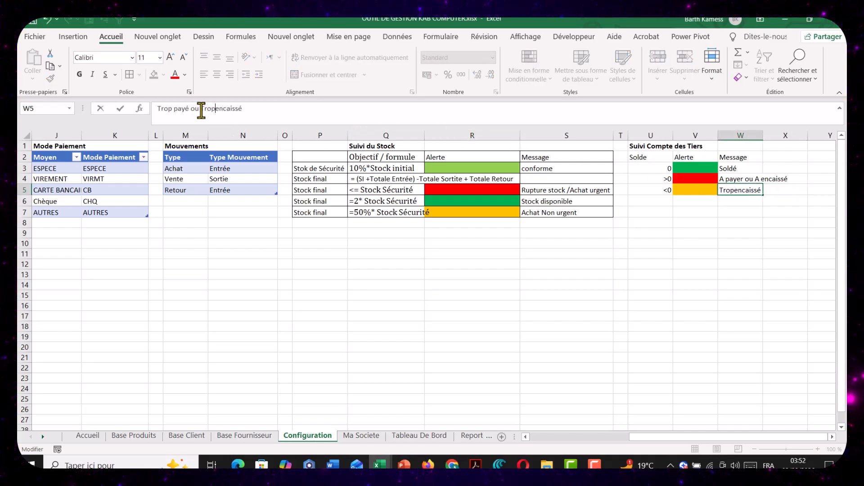
click(580, 284)
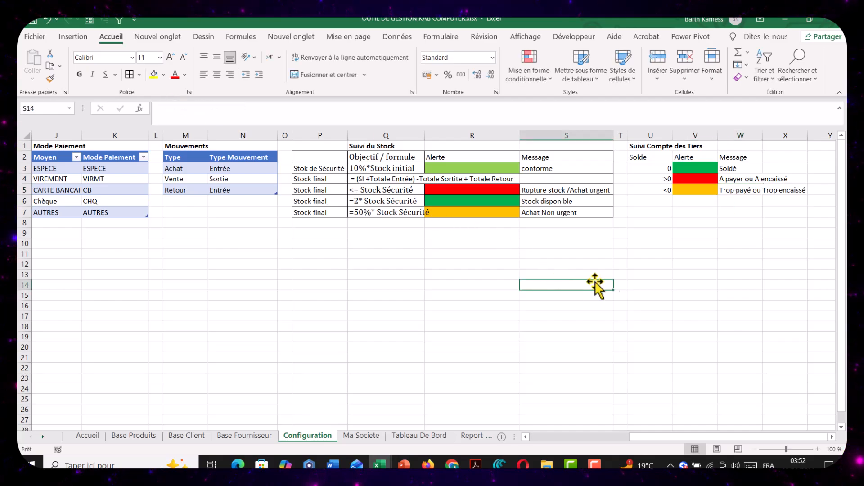
Hide the gridlines on the Configuration sheet
drag(665, 439, 564, 440)
click(565, 243)
click(525, 37)
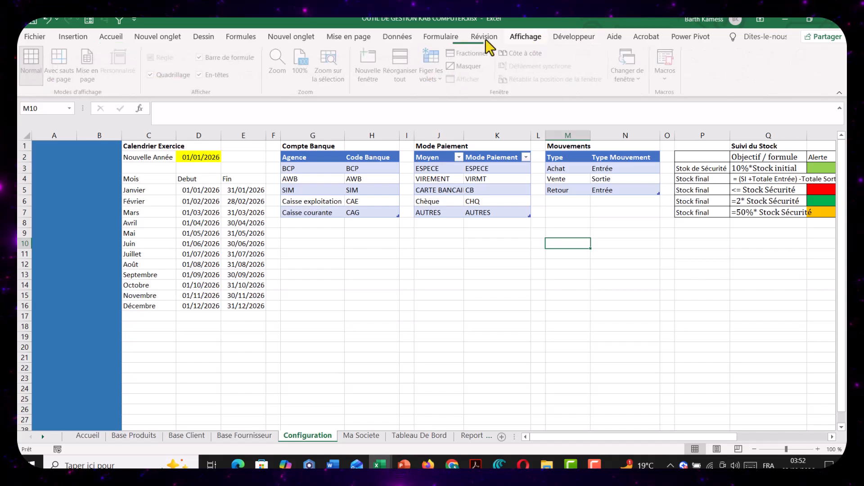
click(177, 74)
click(389, 284)
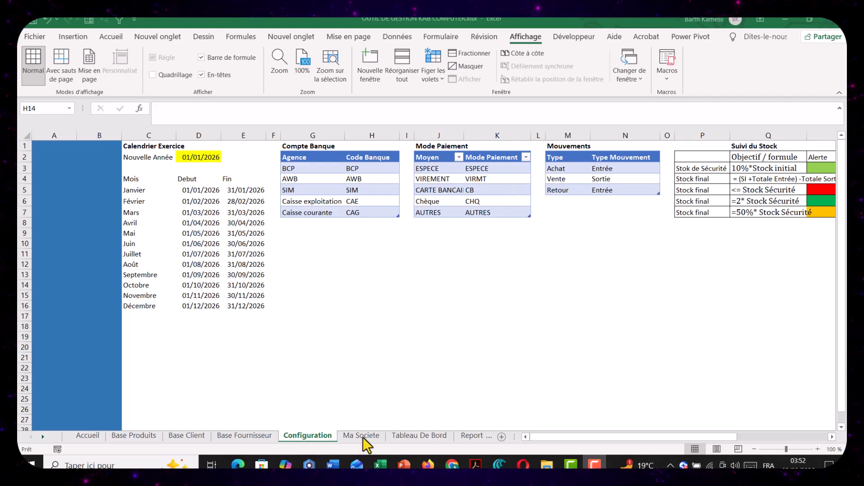
Open the Ma Societe sheet, then switch to the Donnees cas pratique KAB workbook and show its Ma Société sheet
click(364, 436)
click(340, 350)
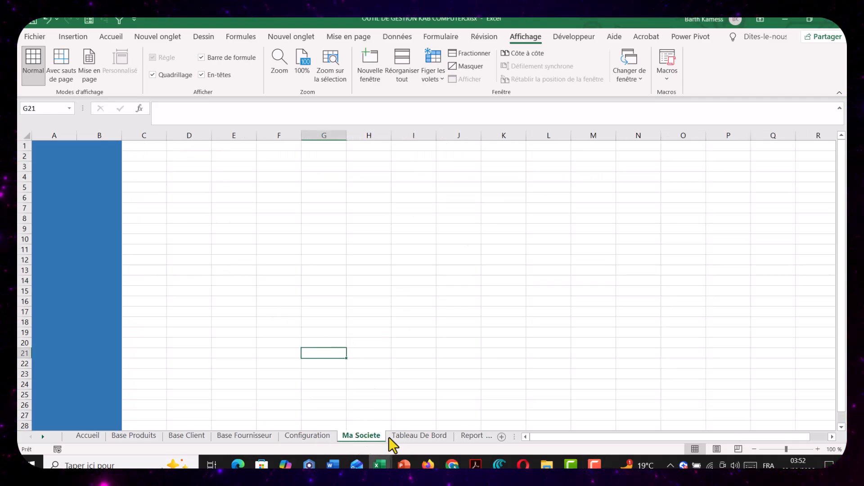
mouse_move(379, 465)
click(338, 424)
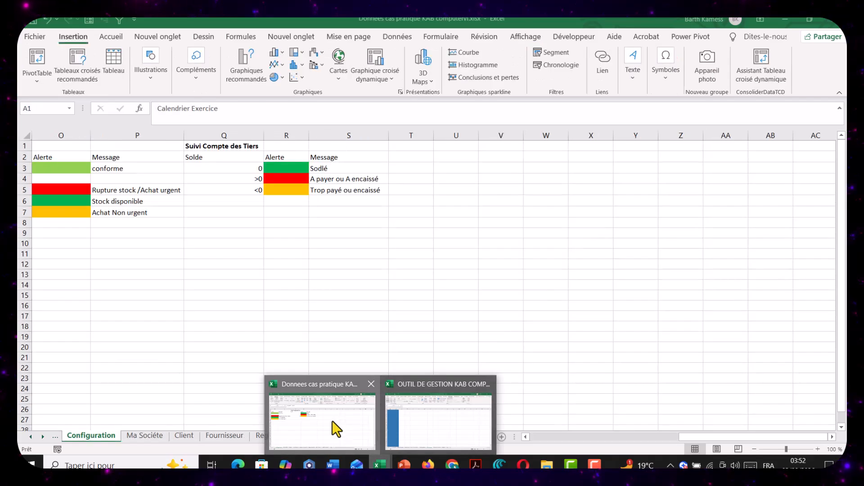
click(142, 436)
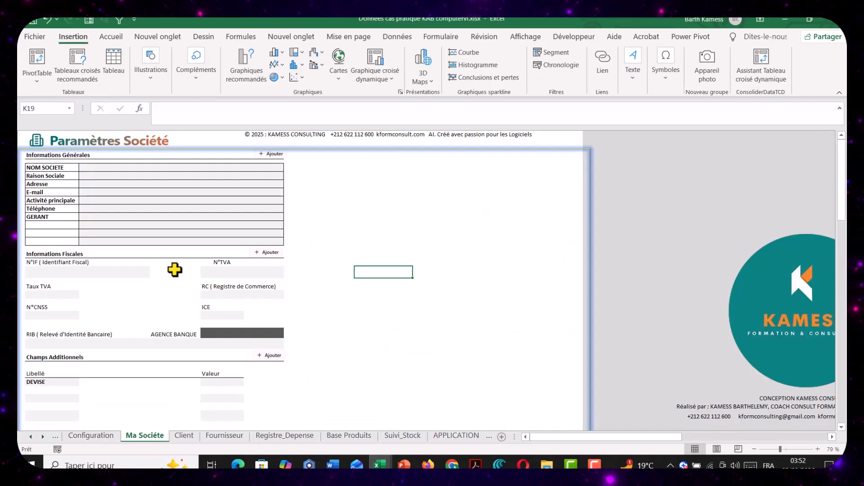
Copy the Ma Société sheet into the OUTIL DE GESTION KAB COMPUTER.xlsx workbook, placing the copy before its Ma Societe sheet
scroll(360, 353, down, 5)
scroll(360, 353, up, 5)
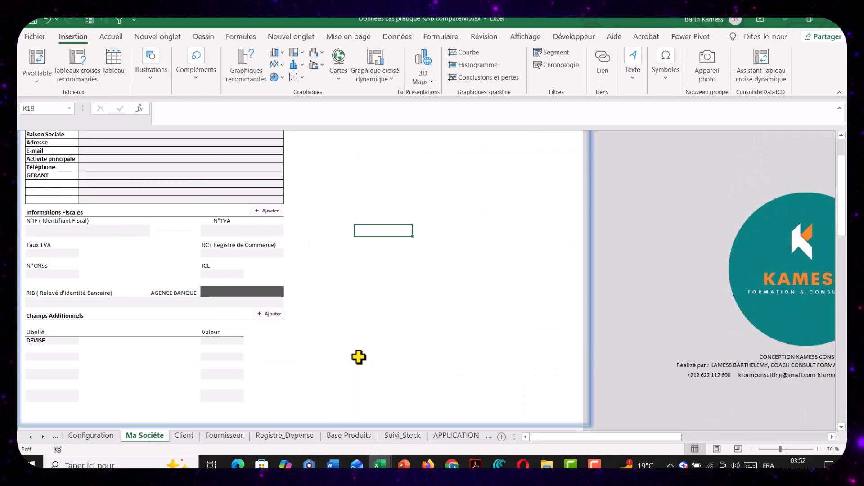
right_click(152, 432)
click(188, 331)
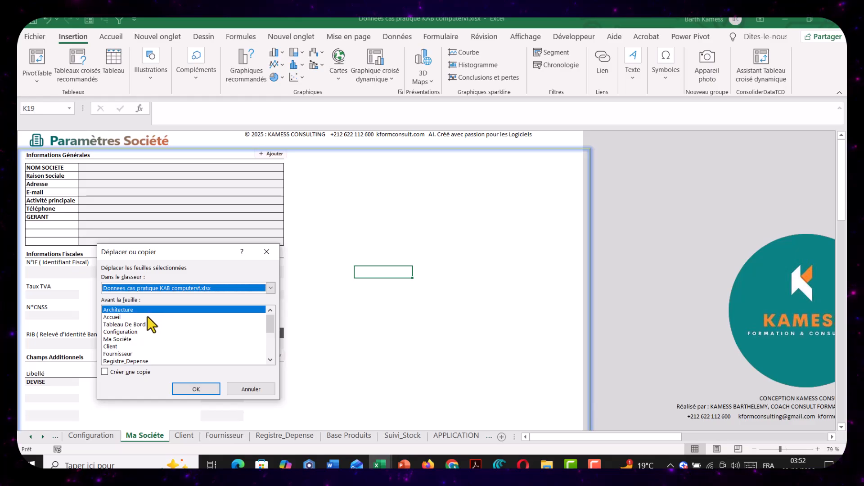
click(137, 288)
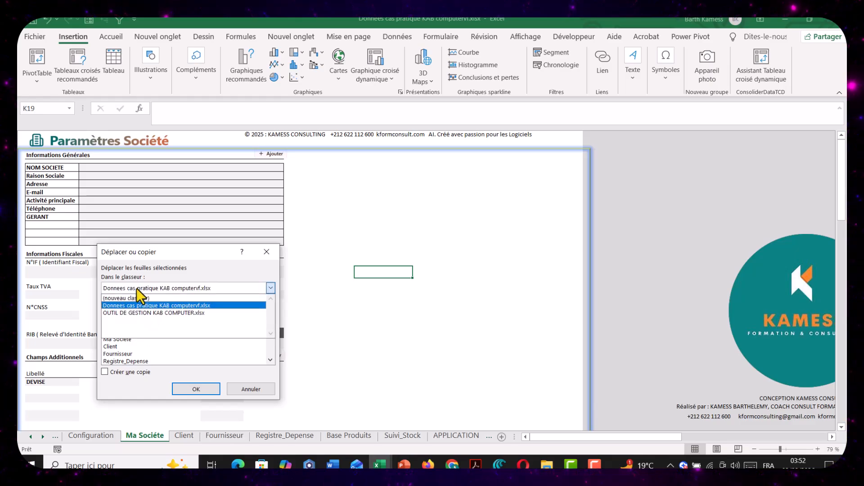
click(134, 312)
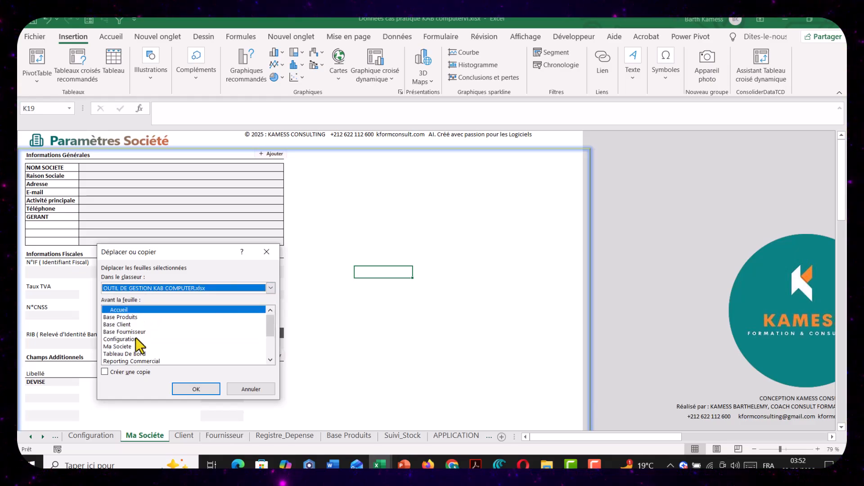
click(126, 346)
click(105, 372)
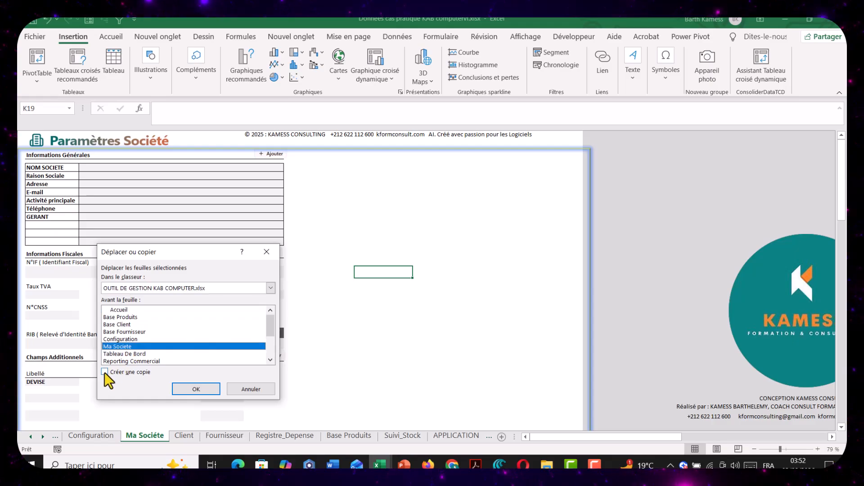
click(197, 390)
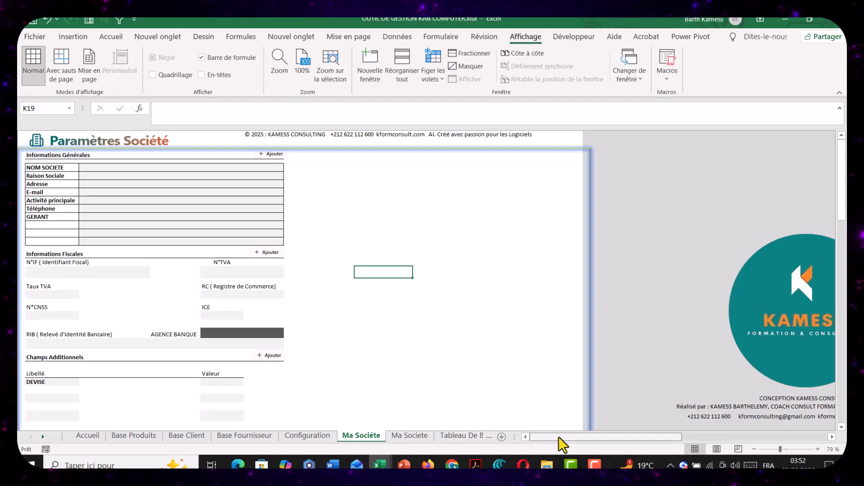
Enable the display of row and column headings for the copied Ma Société sheet in the advanced Excel options
click(360, 192)
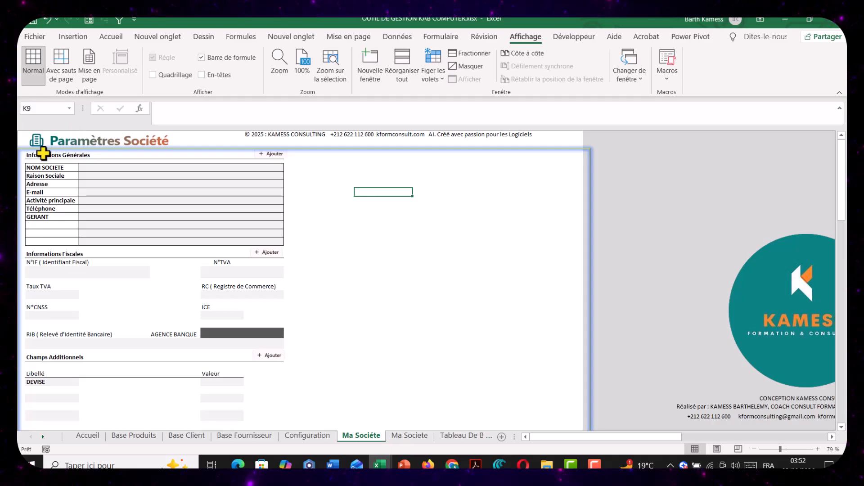
click(39, 36)
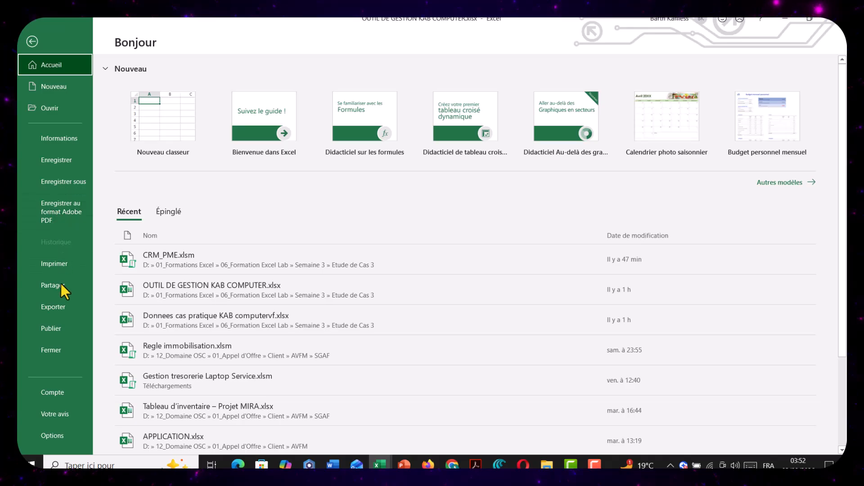
click(60, 435)
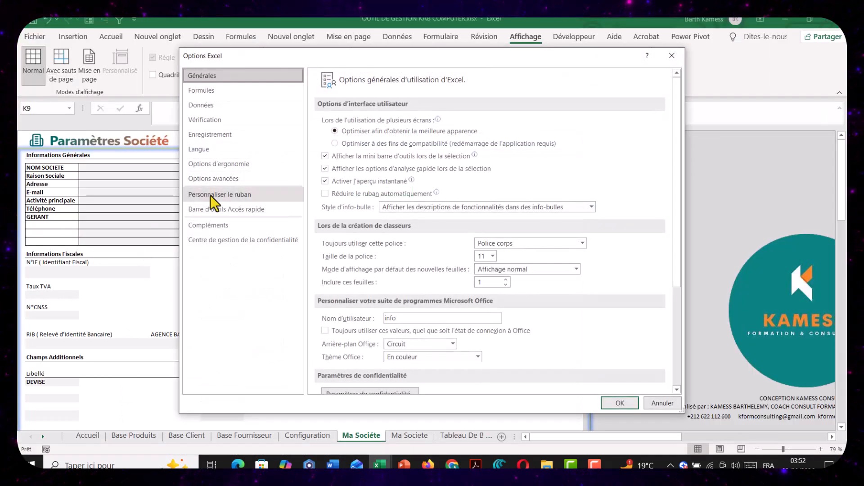
click(214, 180)
scroll(363, 290, down, 5)
scroll(361, 294, down, 6)
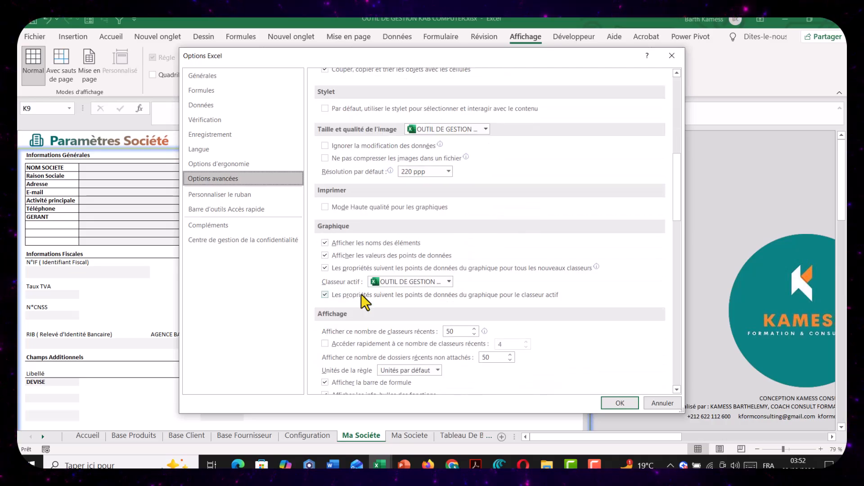
scroll(361, 294, down, 3)
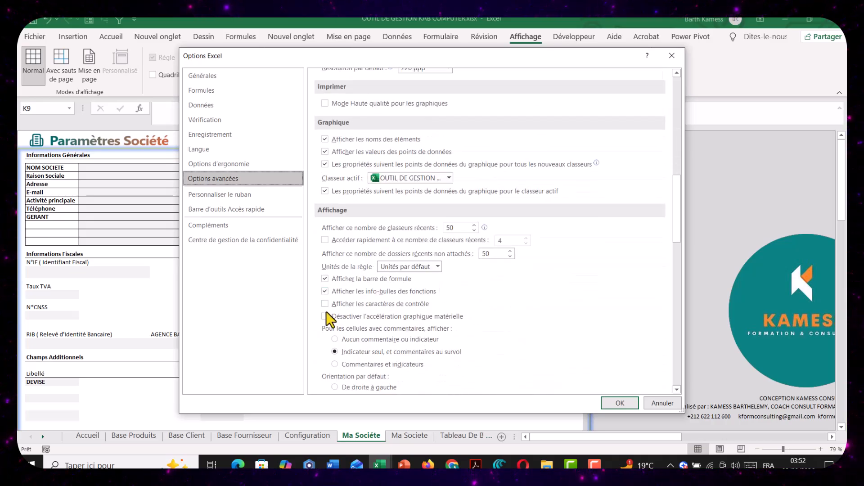
scroll(345, 300, down, 3)
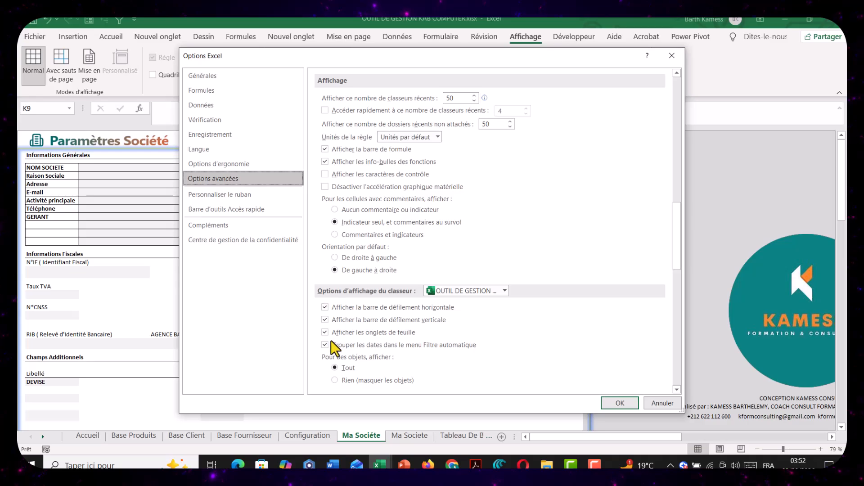
scroll(330, 356, down, 3)
click(337, 291)
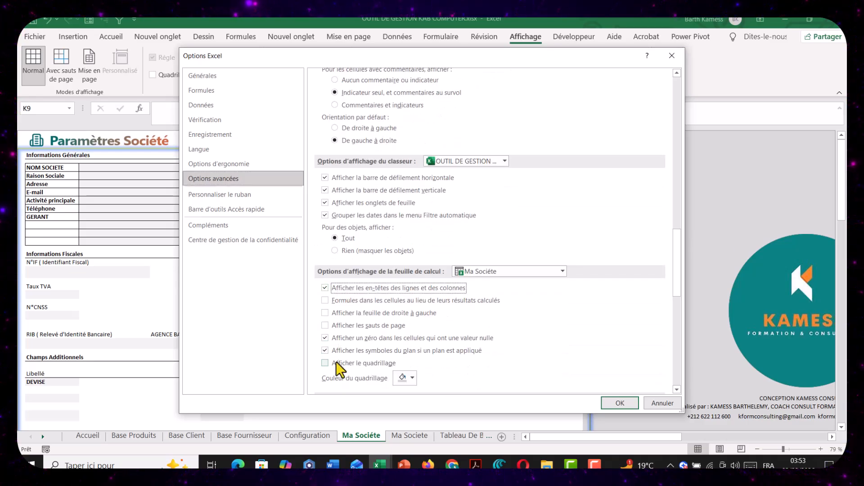
Look through the remaining advanced calculation, display, chart and editing options, and apply the changed settings
scroll(338, 371, down, 2)
scroll(338, 370, down, 4)
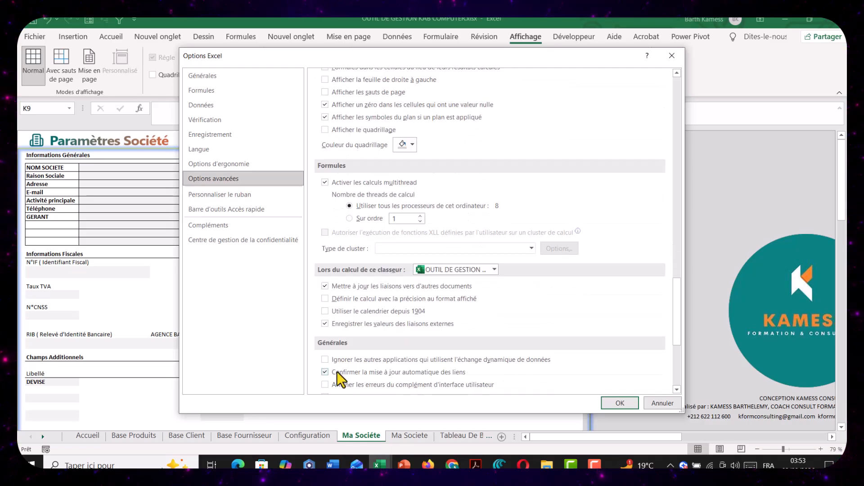
scroll(336, 371, down, 3)
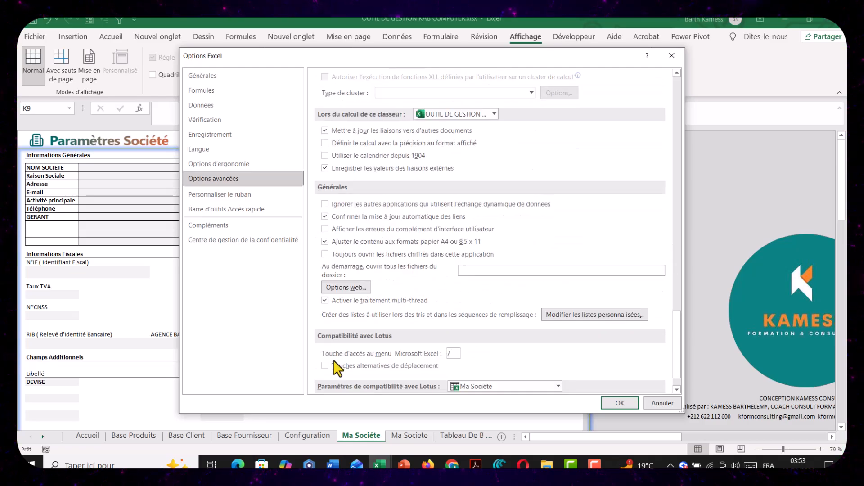
scroll(338, 369, up, 10)
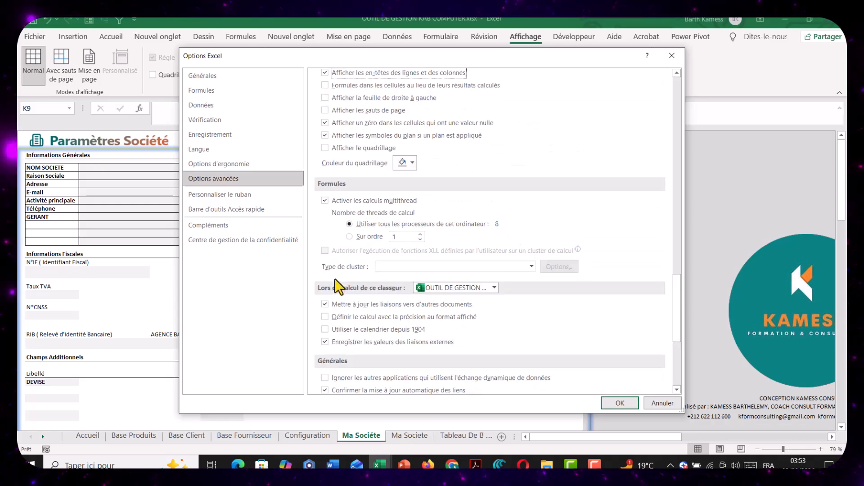
click(336, 257)
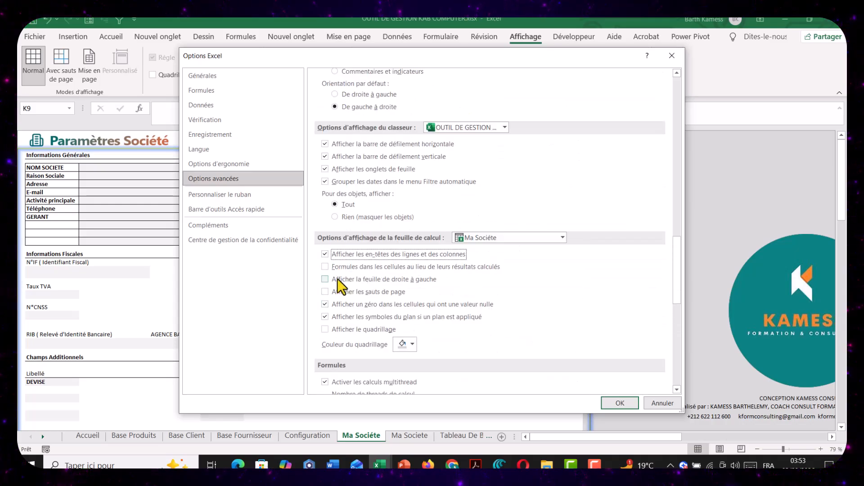
scroll(340, 266, up, 5)
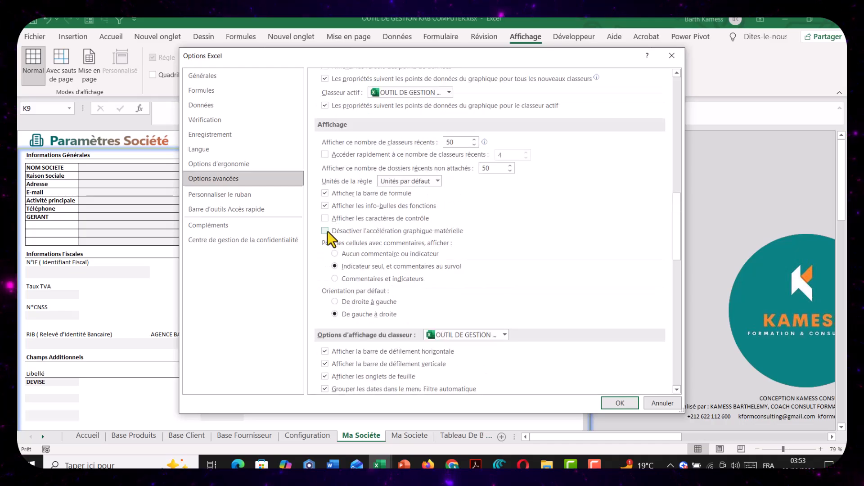
scroll(333, 215, up, 1)
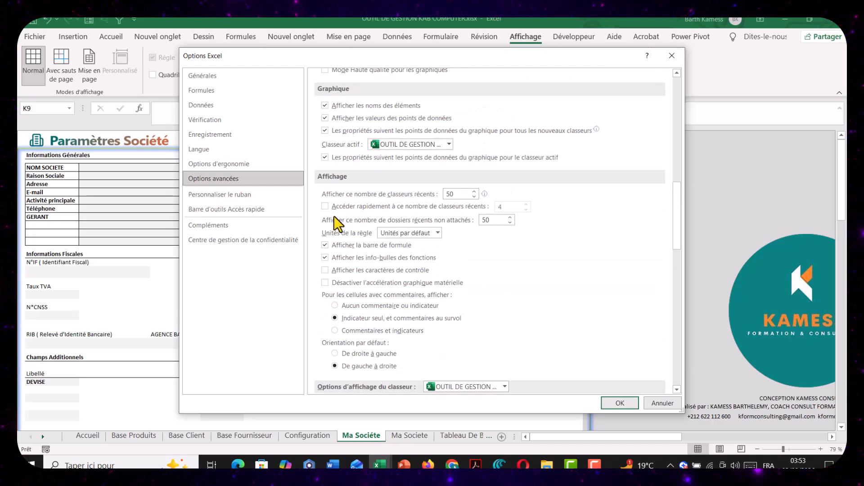
scroll(338, 195, up, 5)
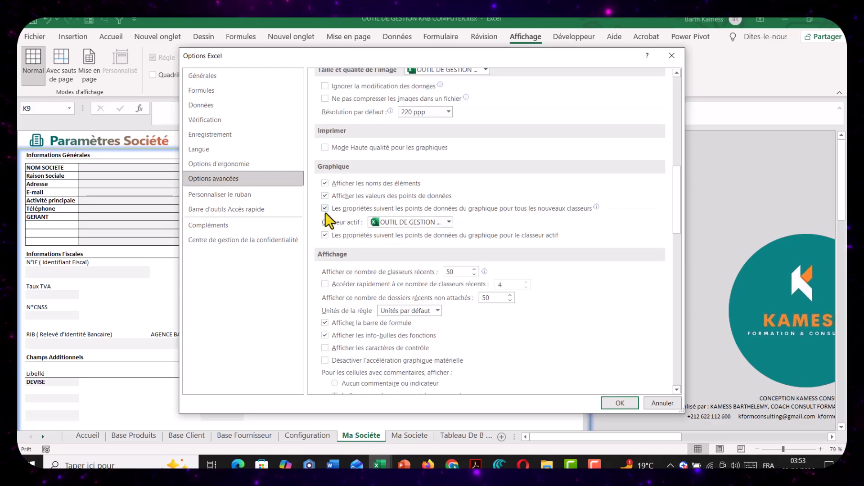
scroll(333, 204, up, 8)
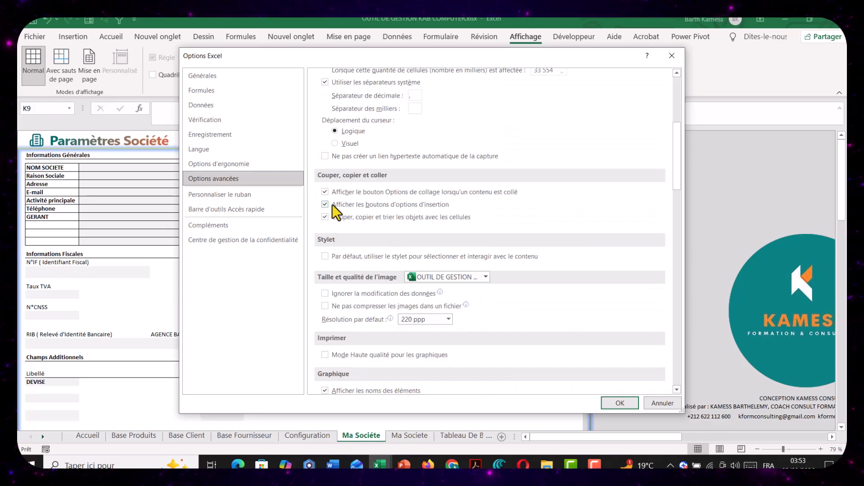
scroll(332, 204, down, 10)
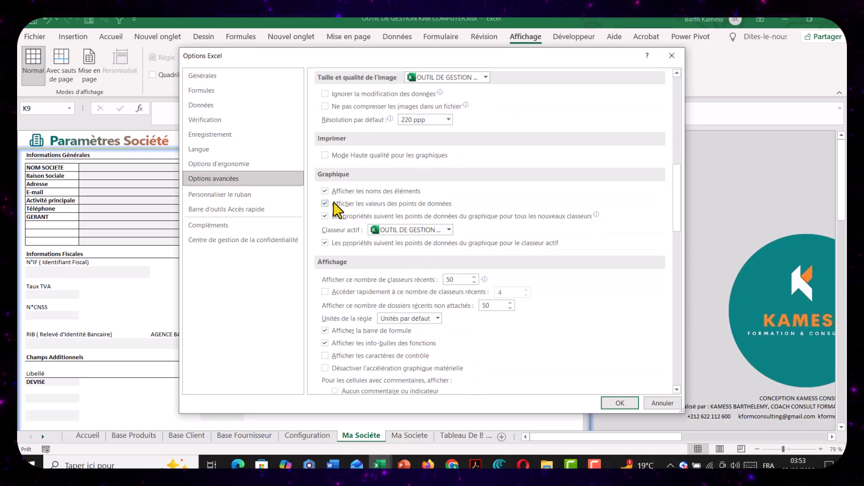
scroll(337, 200, down, 8)
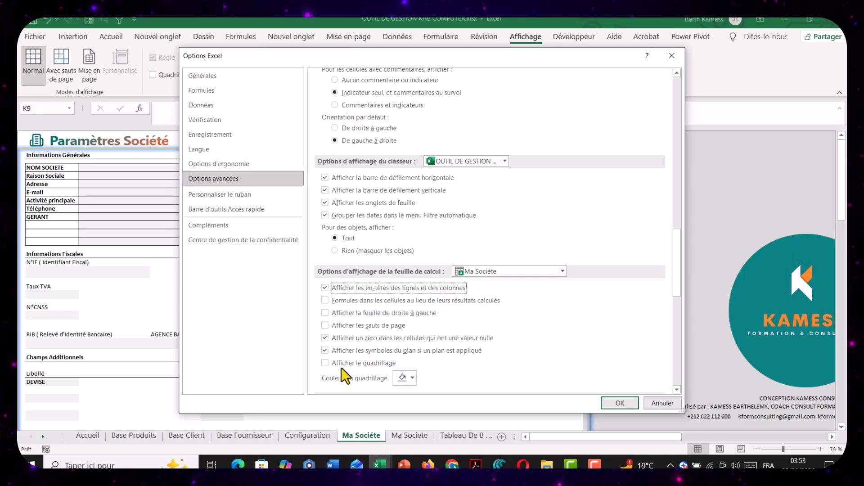
click(620, 403)
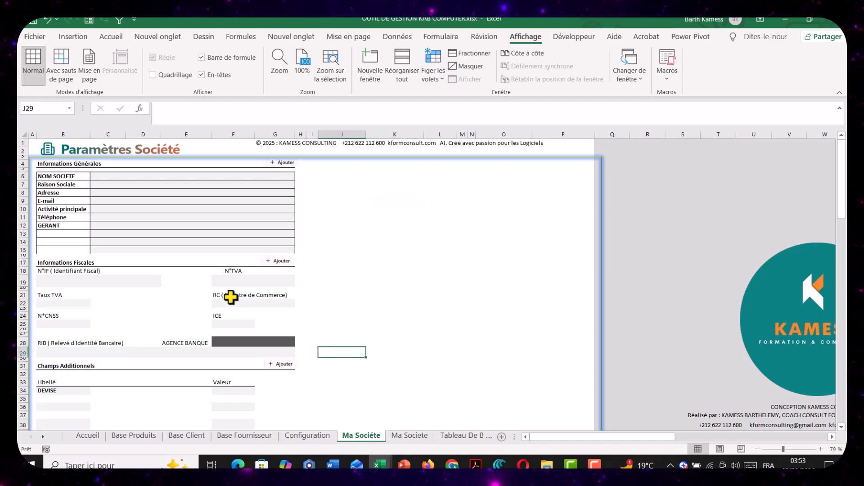
Examine the general information, tax information and additional fields sections of the Ma Société sheet
click(188, 167)
click(270, 198)
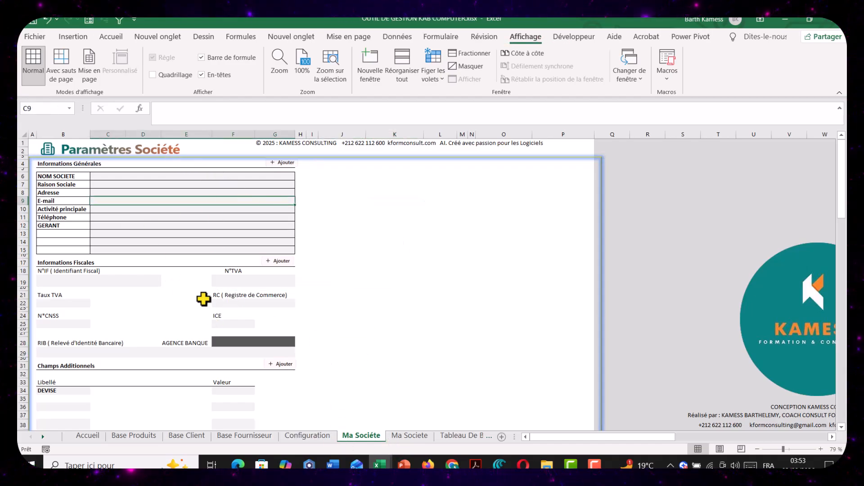
click(245, 343)
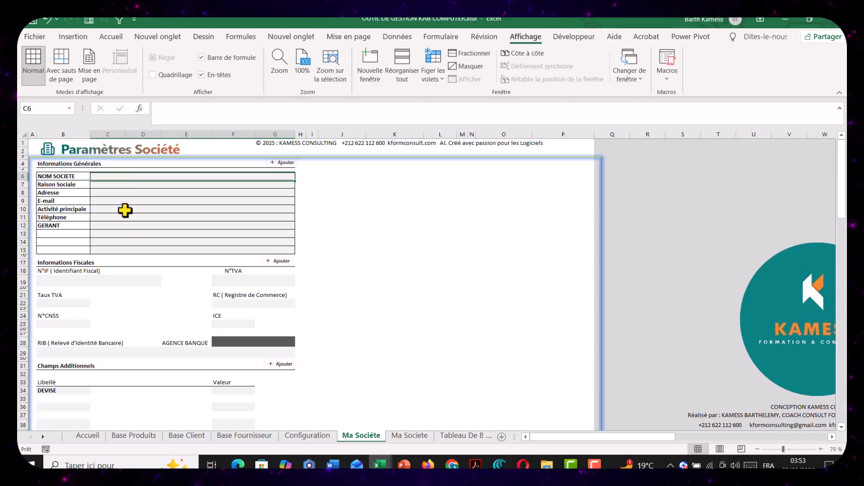
click(137, 256)
scroll(148, 314, down, 6)
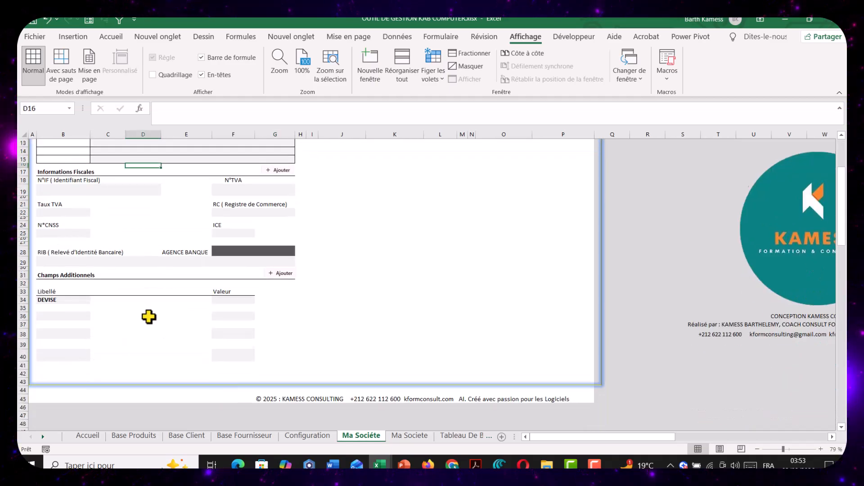
click(243, 257)
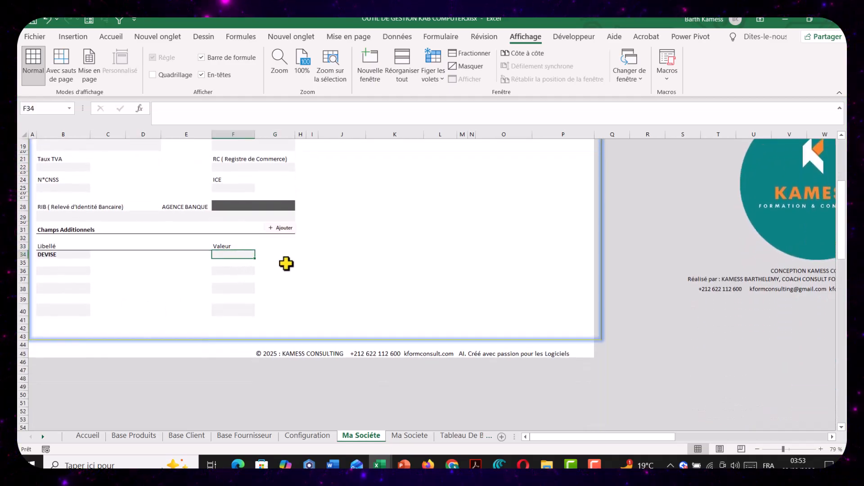
click(283, 262)
scroll(241, 270, up, 2)
Add a list data validation to the DEVISE value cell F34 with the source FCFA;MAD;€;$
click(228, 301)
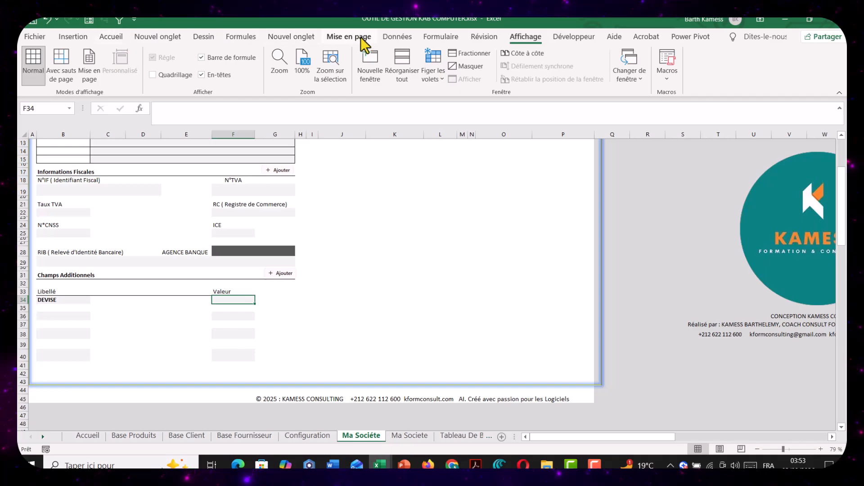
click(397, 36)
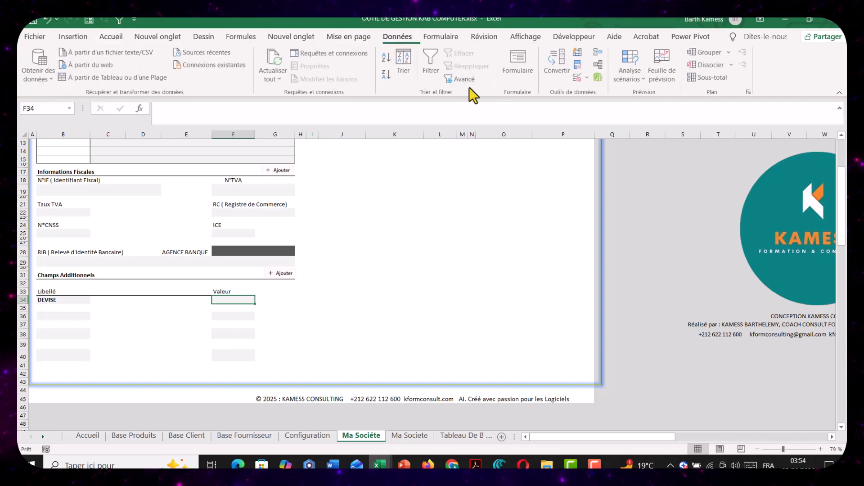
click(573, 79)
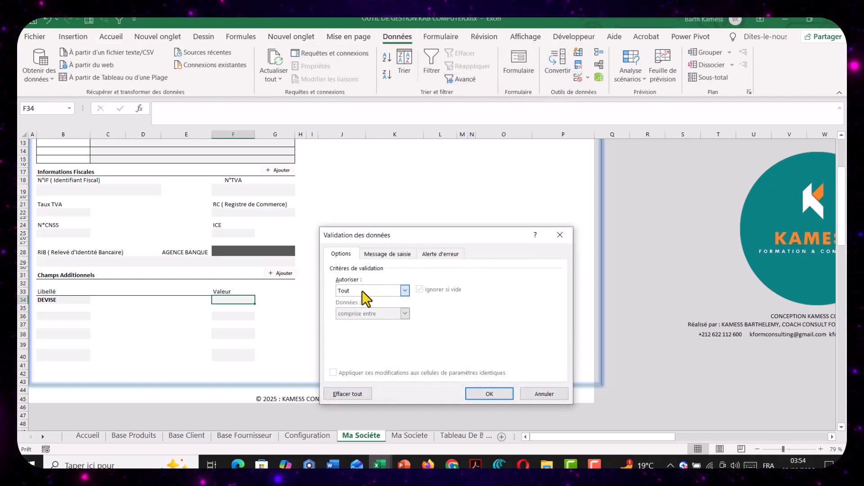
click(362, 291)
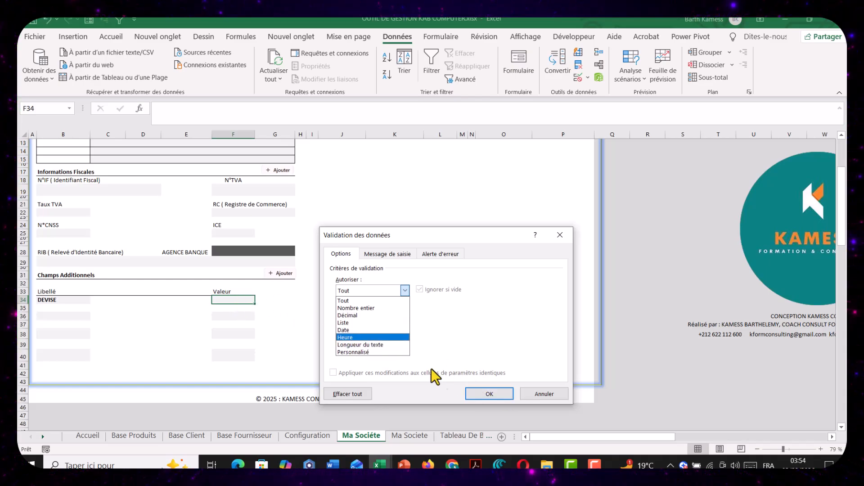
click(355, 322)
click(352, 335)
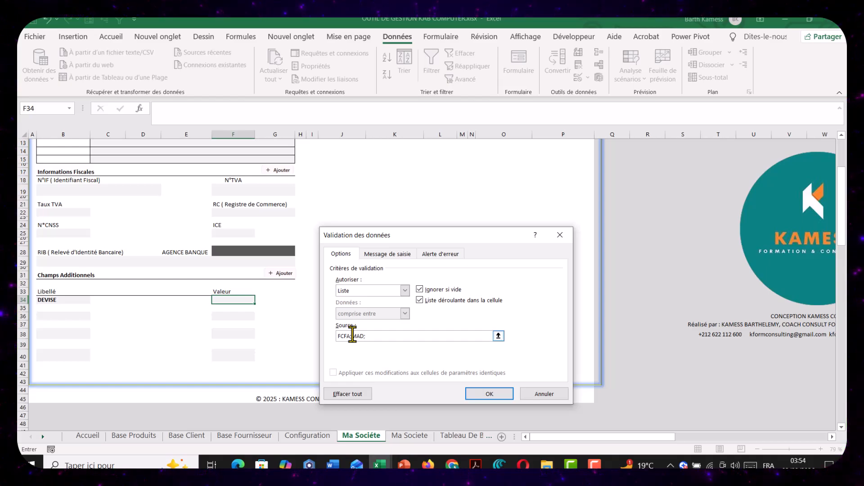
text(;)
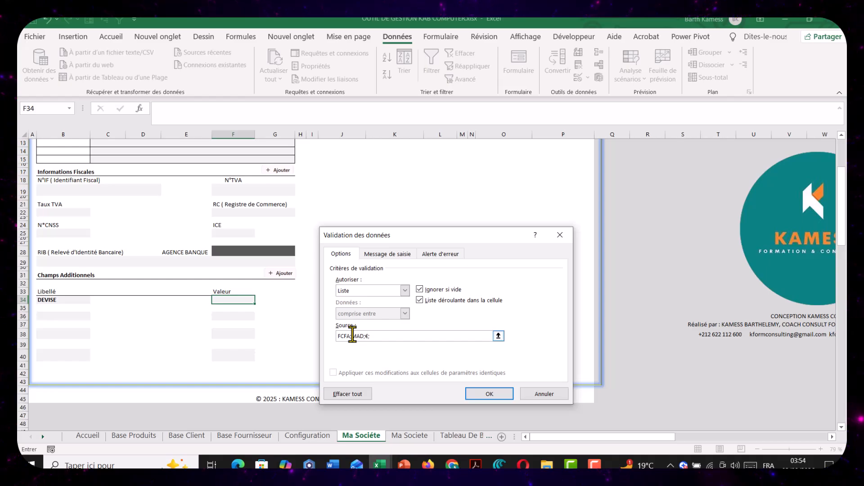
text($)
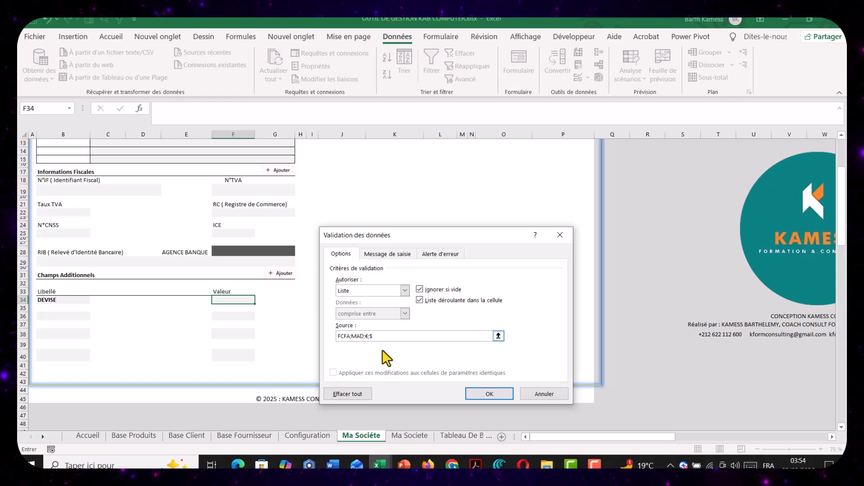
click(504, 395)
Choose FCFA as the DEVISE value from the cell's list
click(260, 300)
click(228, 312)
click(166, 315)
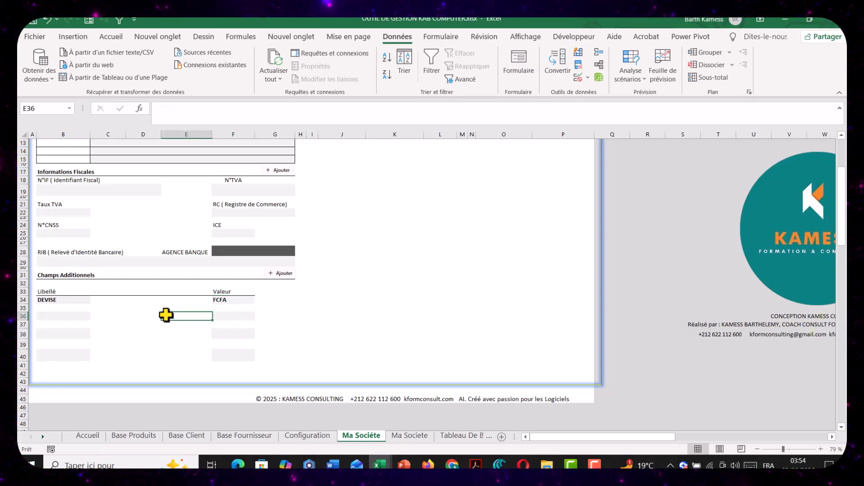
Enter KAB COMPUTER as the NOM SOCIETE in the Informations Générales section
scroll(167, 315, up, 4)
click(139, 177)
click(136, 192)
key(Down)
key(Down)
click(129, 177)
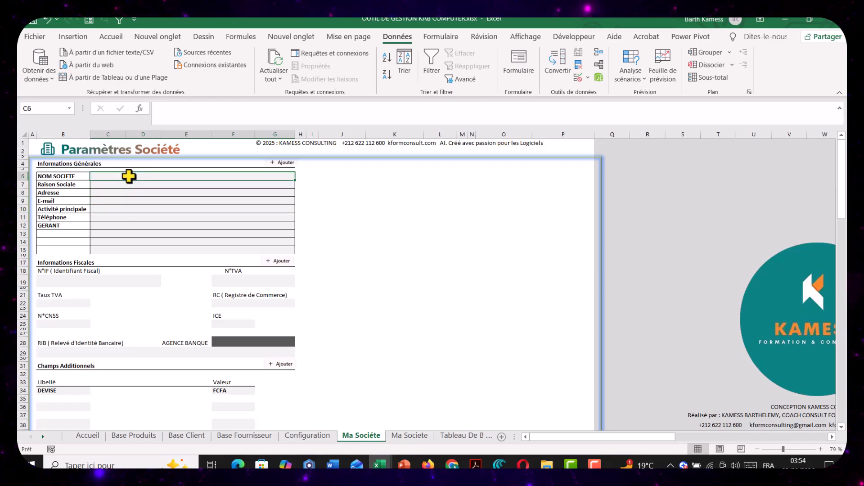
text(KAB COMPUTEY)
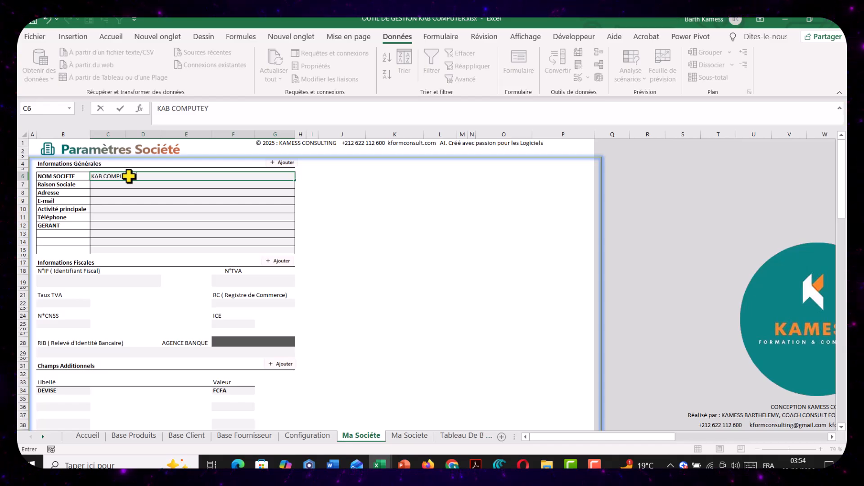
key(BackSpace)
key(BackSpace)
key(Return)
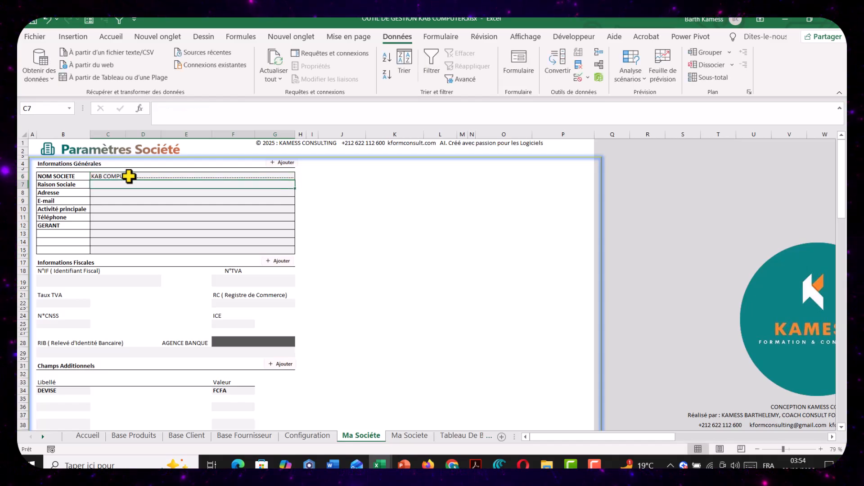
Enter SA as the Raison Sociale, checking the company's legal form in the case study PDF in Firefox
click(98, 177)
click(101, 185)
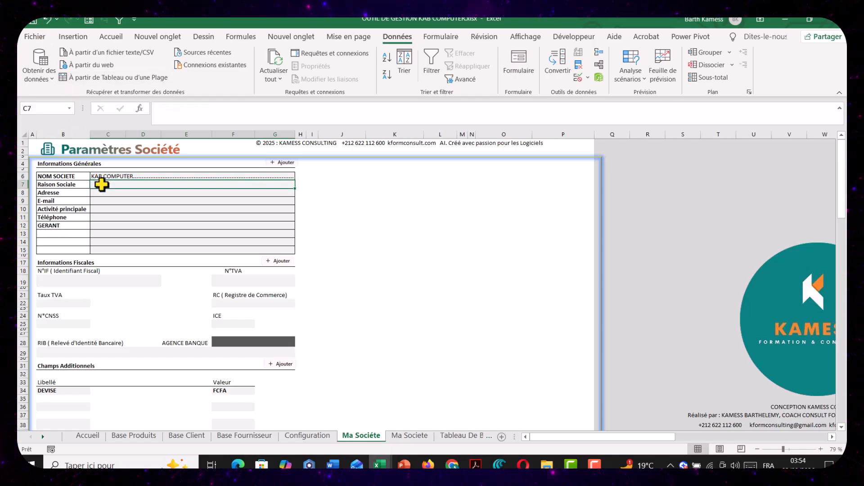
text(SA)
mouse_move(428, 465)
click(450, 418)
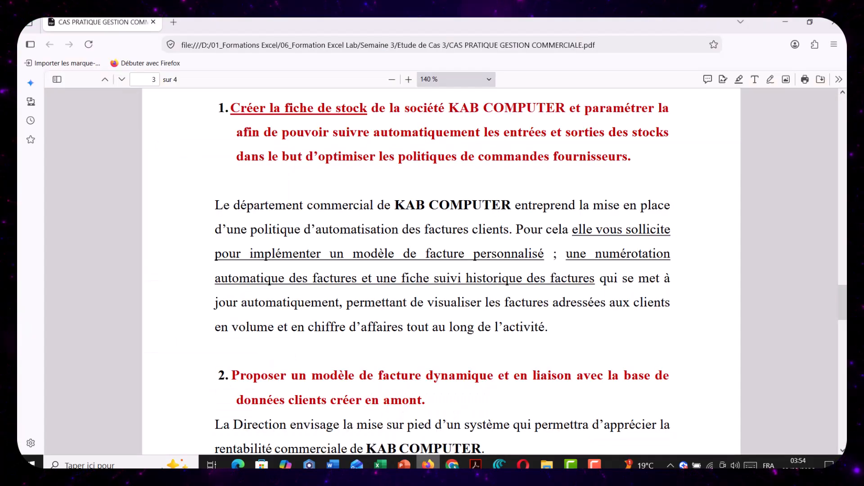
scroll(379, 322, up, 5)
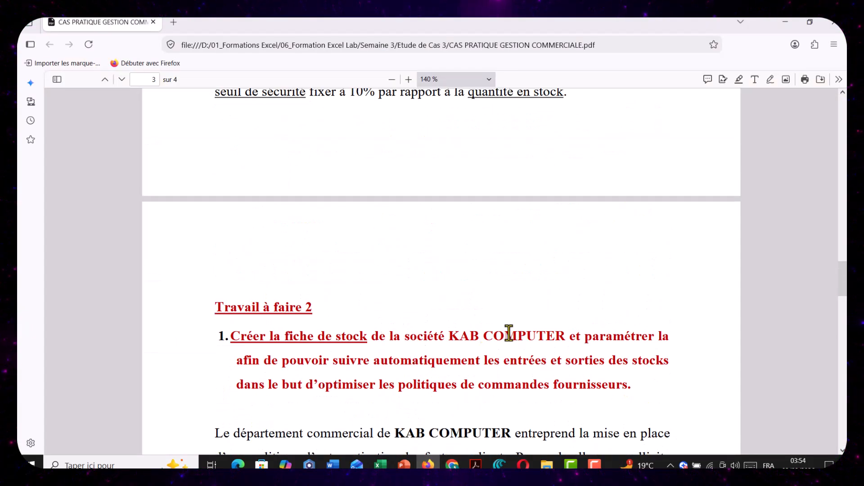
scroll(380, 241, up, 20)
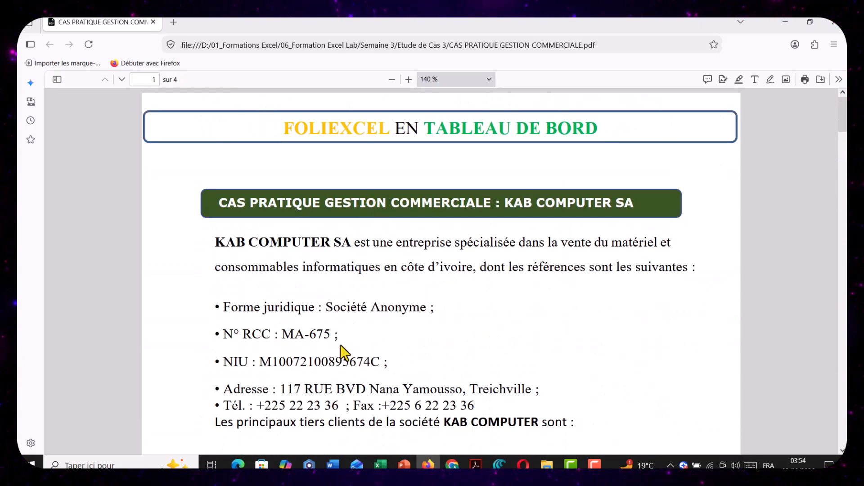
mouse_move(380, 465)
click(414, 430)
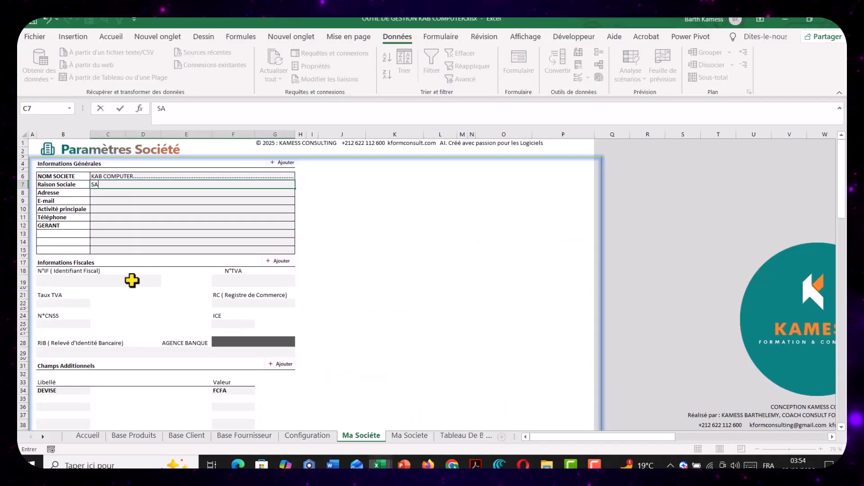
key(Return)
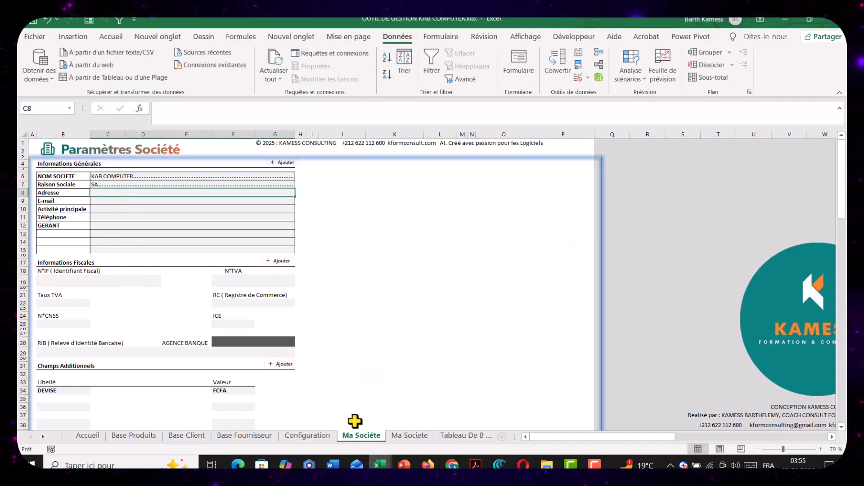
Switch to the case study PDF in Firefox and copy KAB COMPUTER's full address line
mouse_move(380, 465)
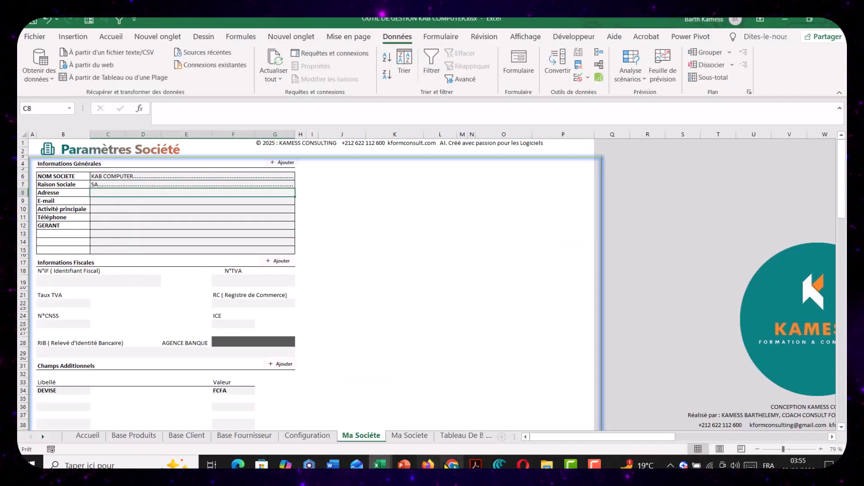
click(428, 464)
scroll(355, 300, down, 3)
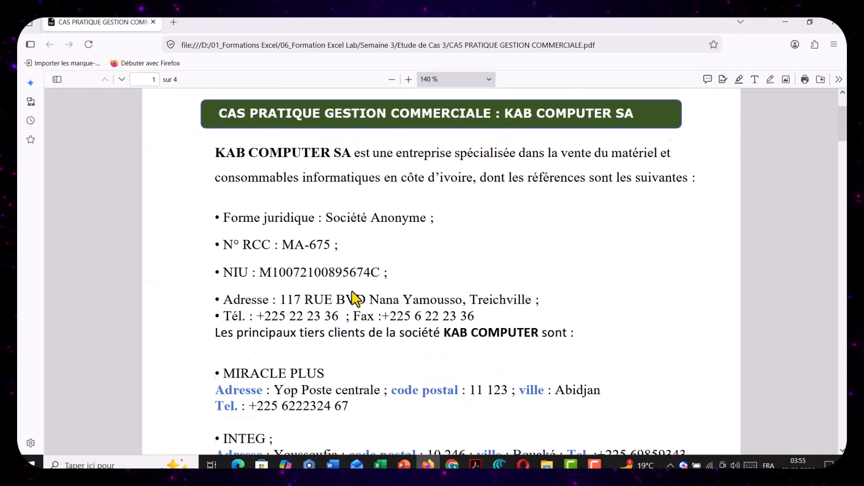
drag(228, 276, 532, 281)
key(ctrl+c)
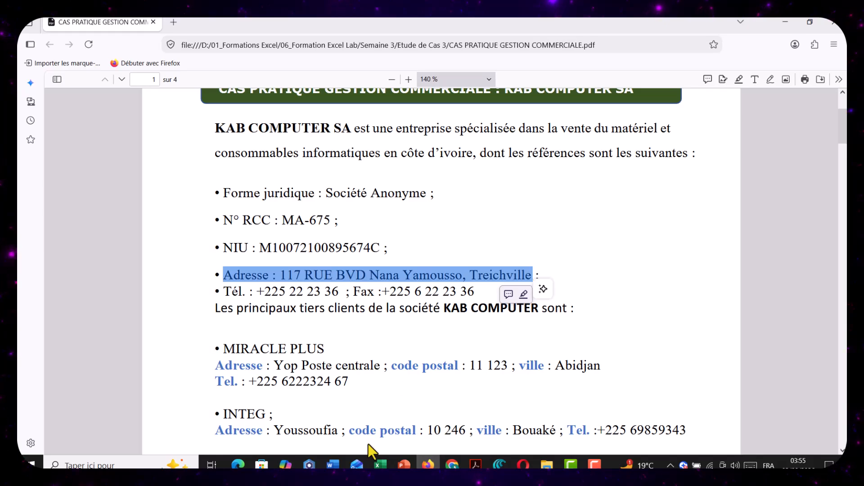
Return to the OUTIL DE GESTION KAB COMPUTER workbook in Excel and paste the copied address as text into the merged Adresse cell
click(405, 446)
click(146, 203)
click(137, 192)
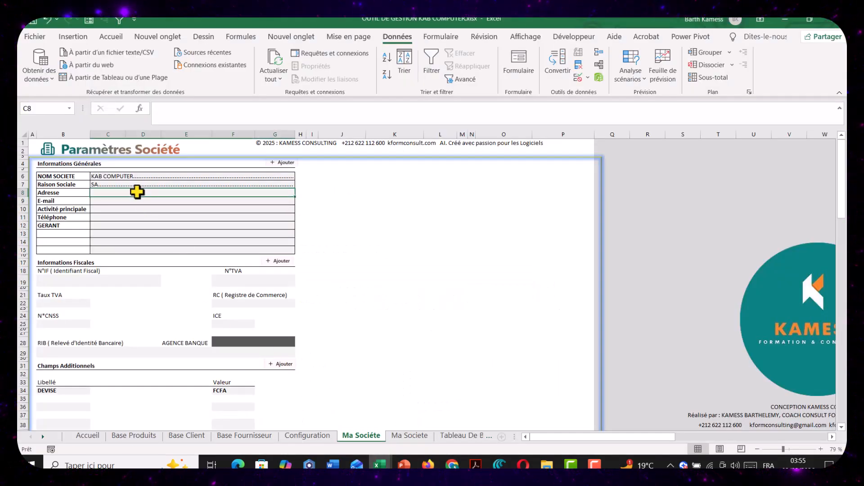
click(400, 270)
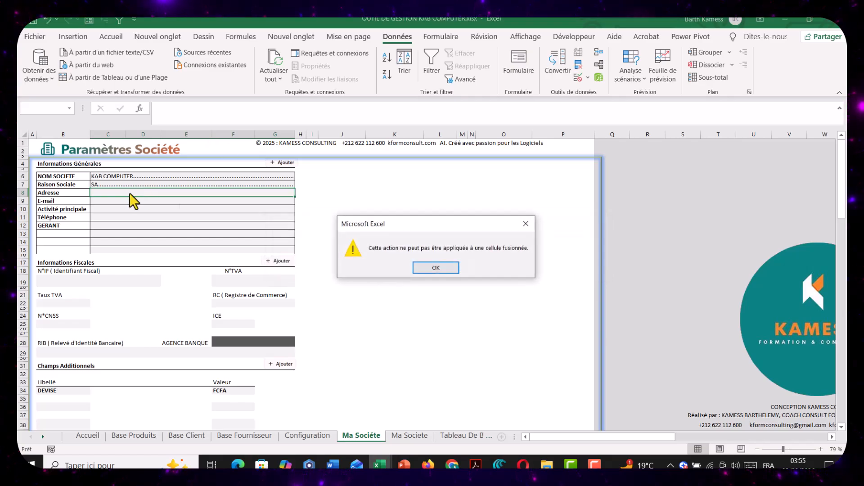
click(433, 267)
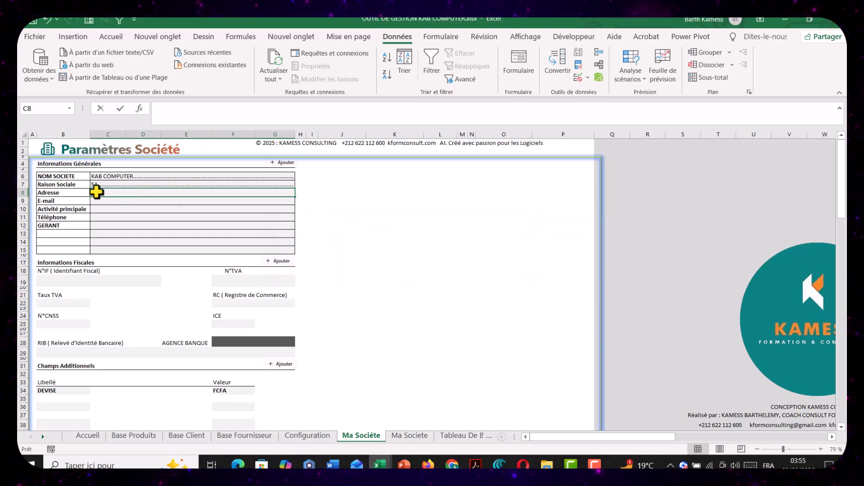
double_click(96, 192)
key(ctrl+v)
key(Return)
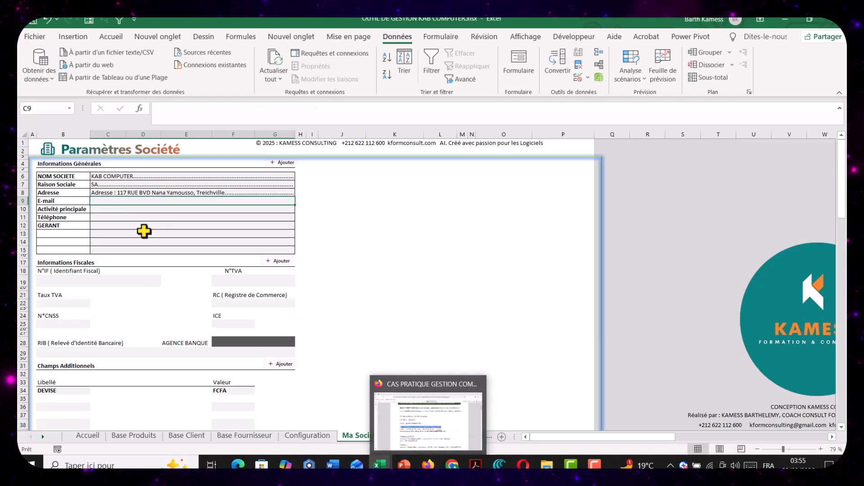
Enter the company's e-mail address in the E-mail field
text(K)
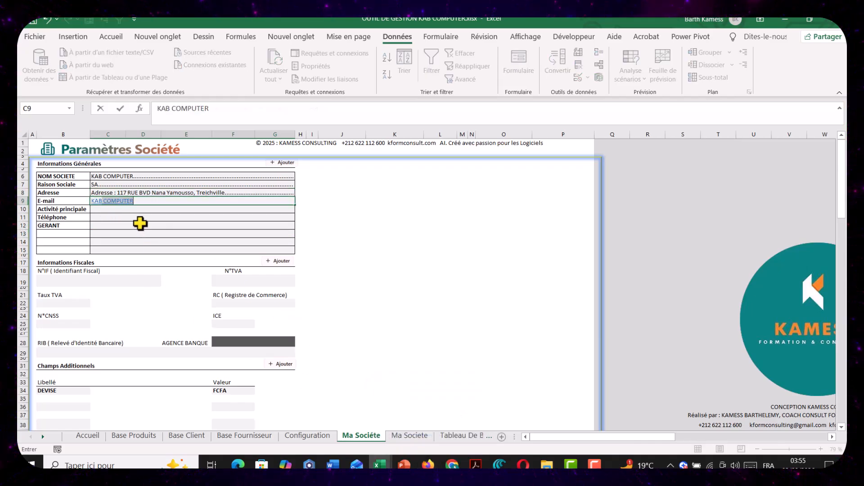
key(BackSpace)
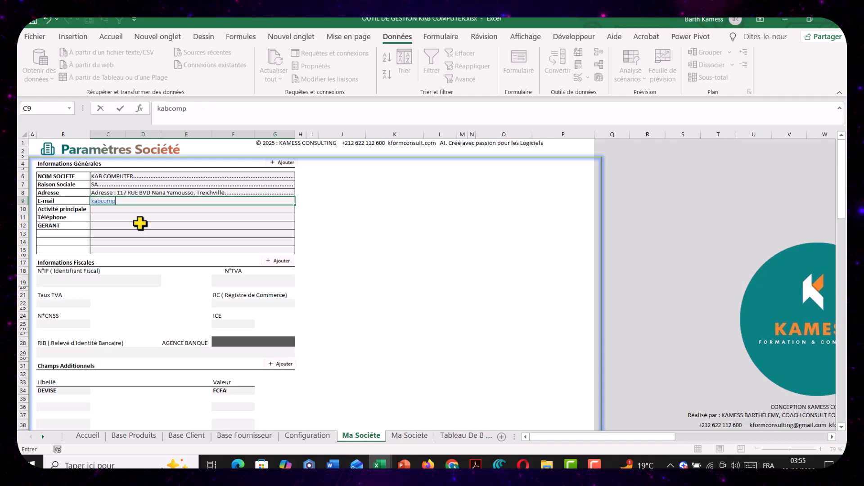
key(Return)
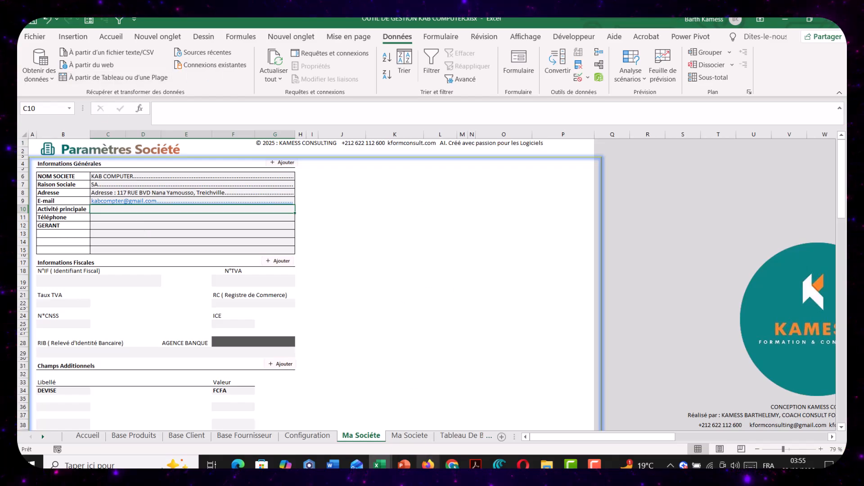
Copy "vente du matériel et consommables informatiques" from the case study PDF in Firefox into the Activité principale field of the Excel sheet
click(428, 465)
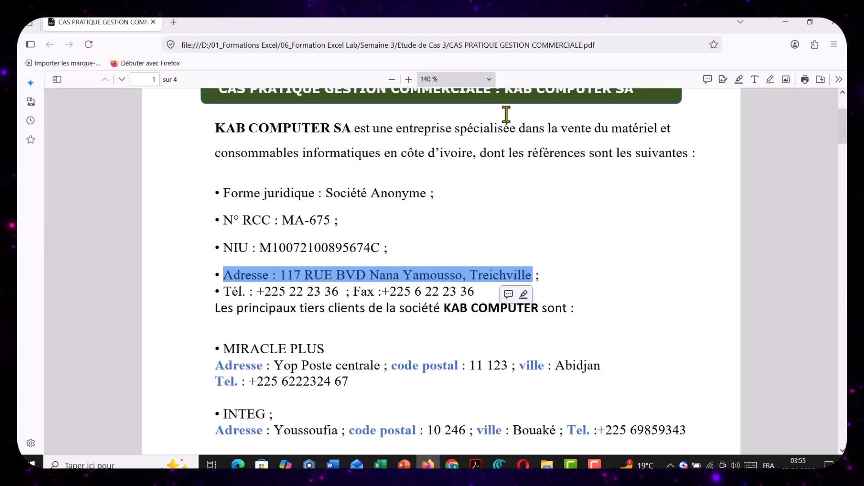
drag(558, 128, 381, 156)
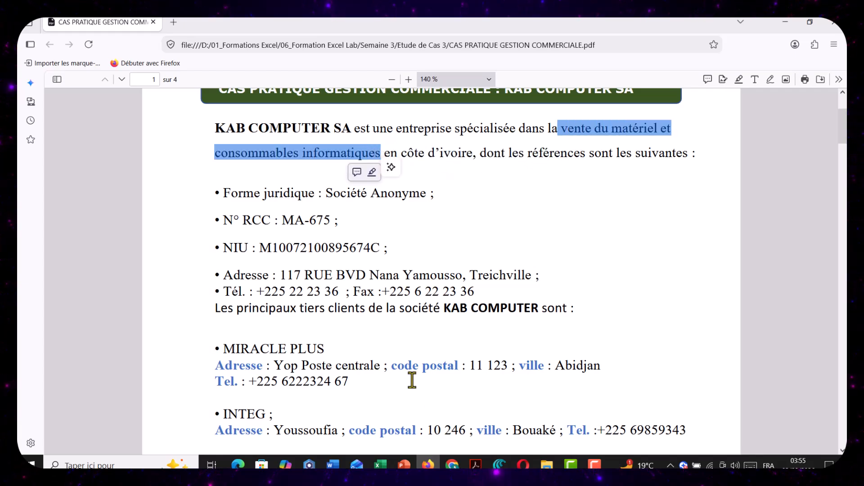
mouse_move(380, 464)
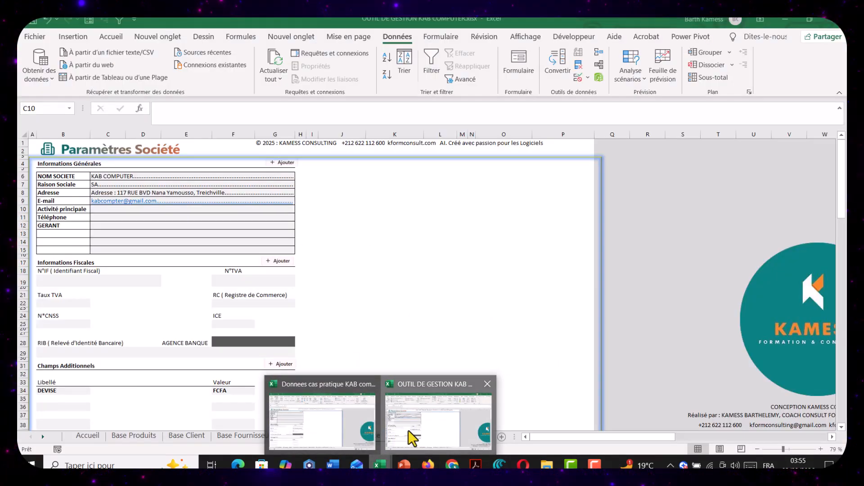
click(412, 436)
double_click(100, 209)
text(vente de matériel et consommables informatiques)
click(110, 245)
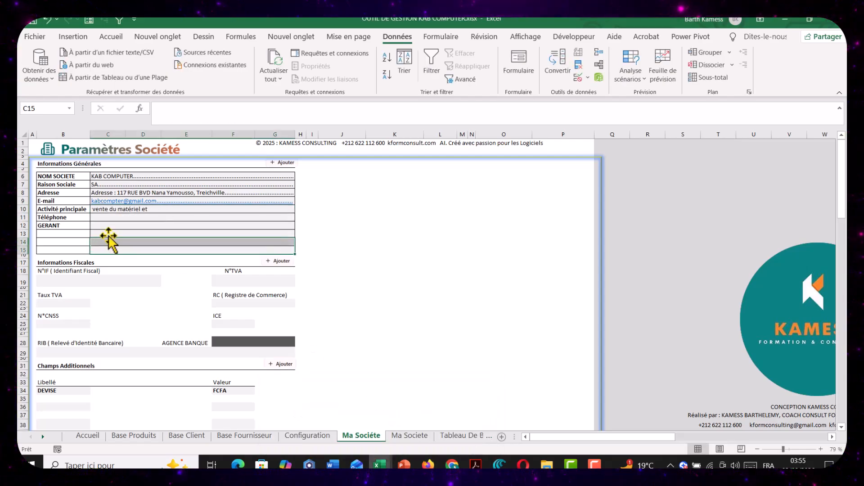
Turn off text wrapping for the Activité principale cell C10
click(117, 212)
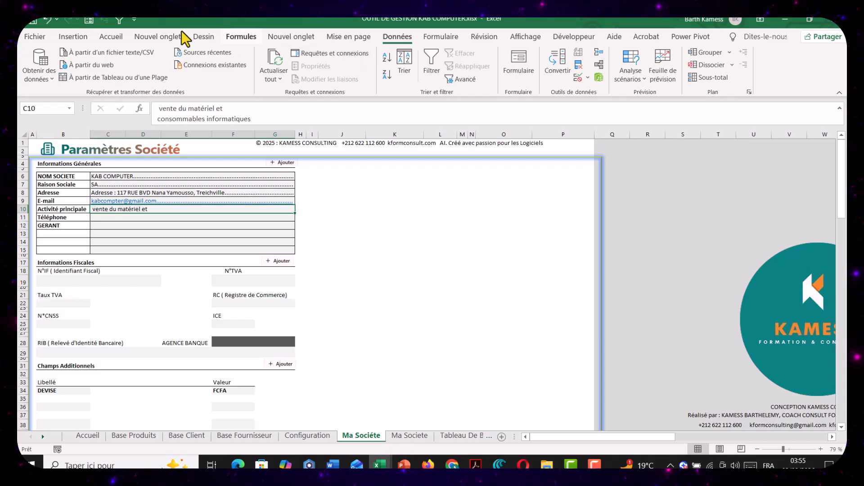
click(115, 39)
click(374, 57)
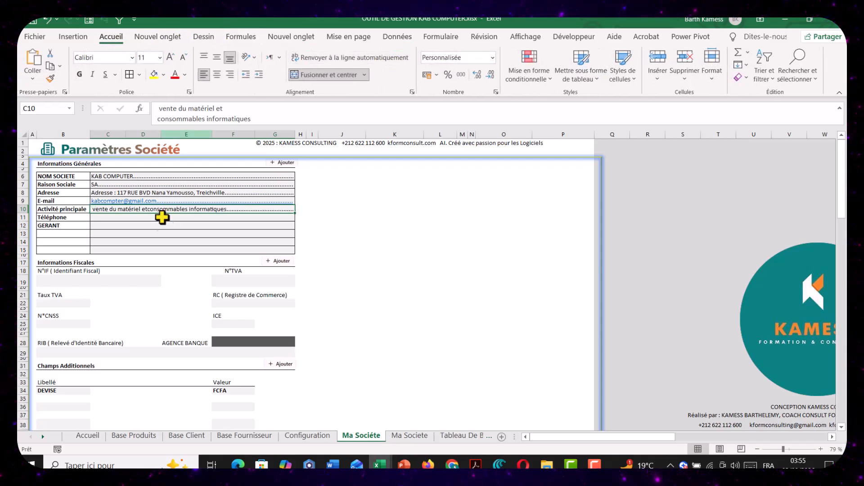
Copy the company's phone number from the case study PDF in Firefox into the Téléphone field of the Excel sheet, accepting the proposed formula correction
click(98, 220)
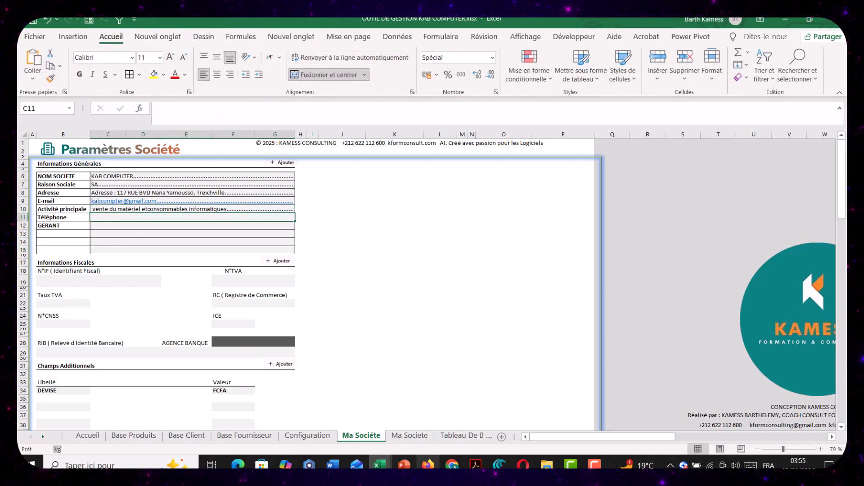
click(454, 466)
click(427, 466)
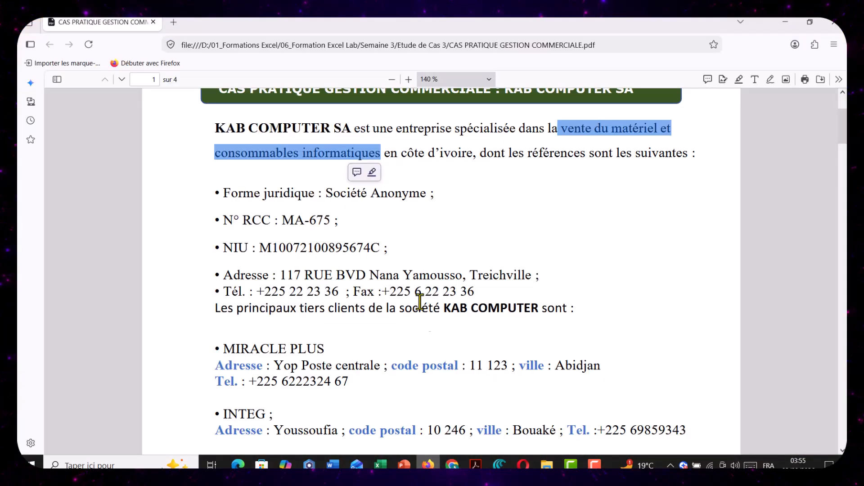
drag(258, 291, 340, 294)
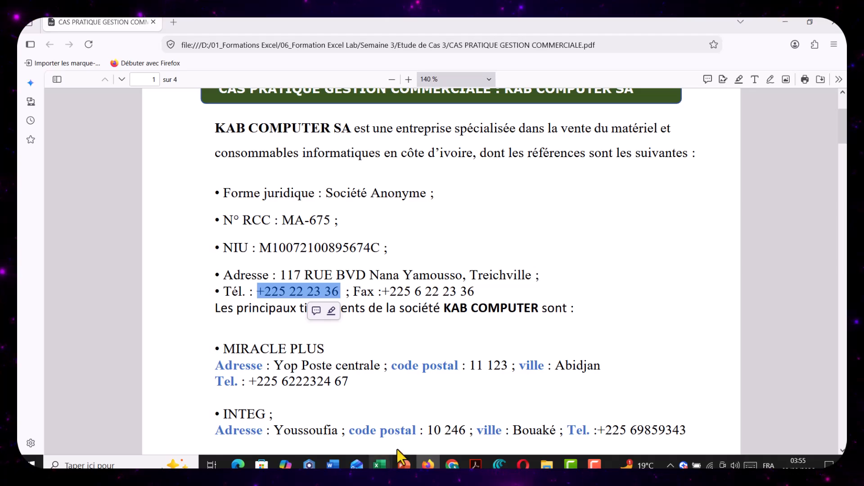
click(379, 465)
text(+225 22 23 36)
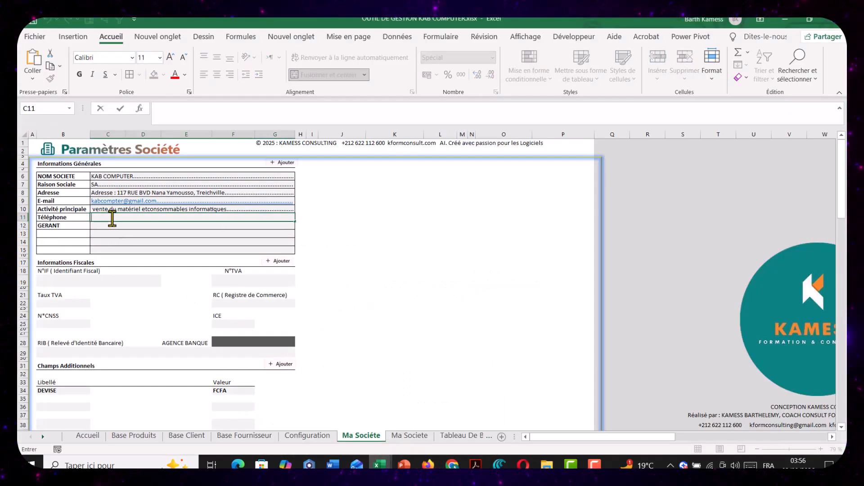
key(Return)
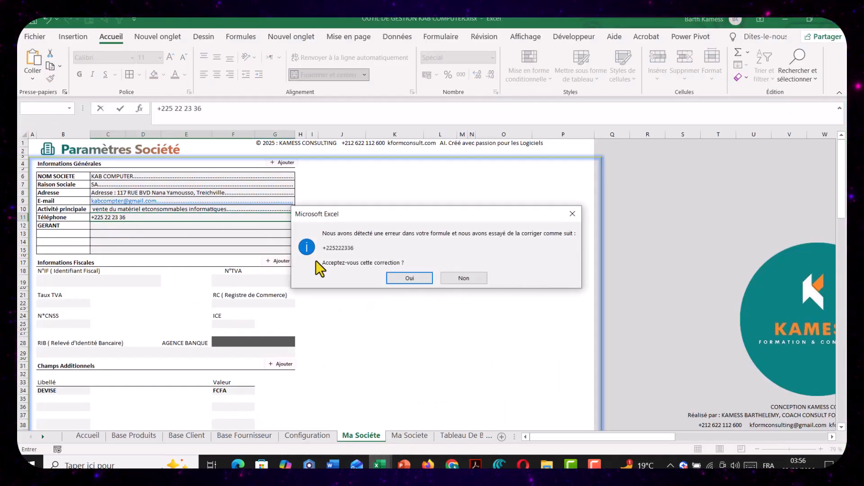
click(409, 280)
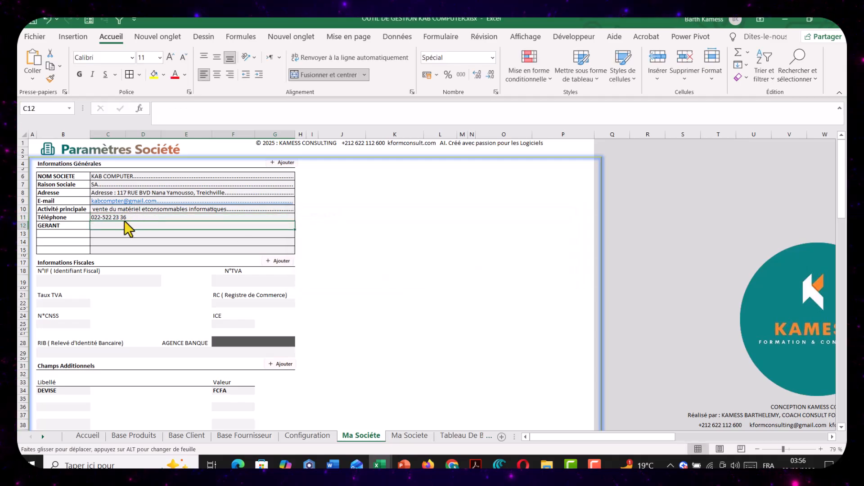
Try to paste the copied phone number over the merged Téléphone cell
key(ctrl+v)
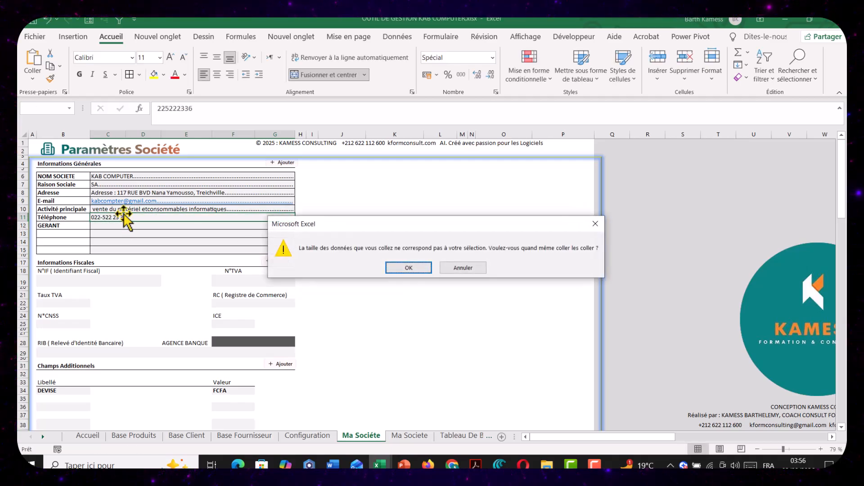
click(391, 267)
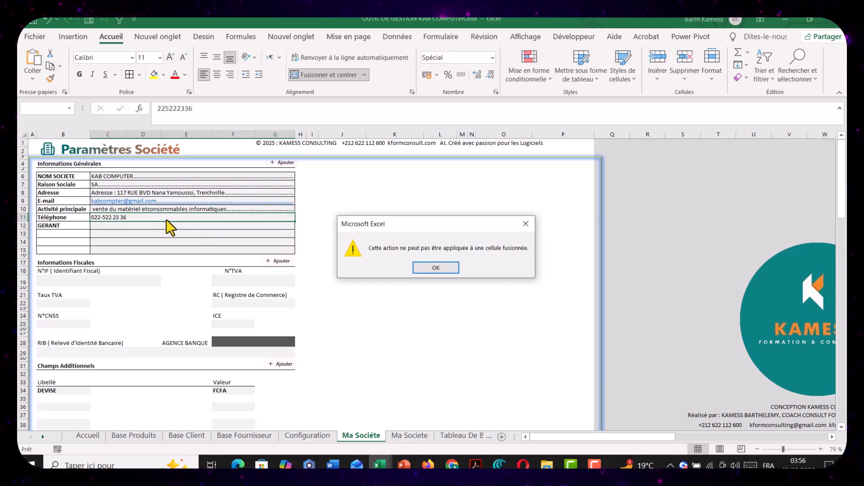
click(451, 271)
Edit the Téléphone entry so it is stored as text, with a leading apostrophe and plus sign before the number
click(158, 109)
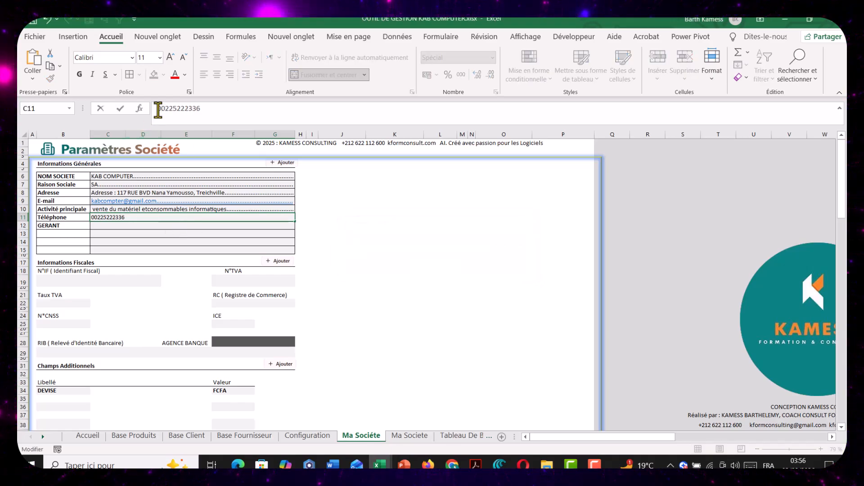
text('0)
key(BackSpace)
key(BackSpace)
key(BackSpace)
text(')
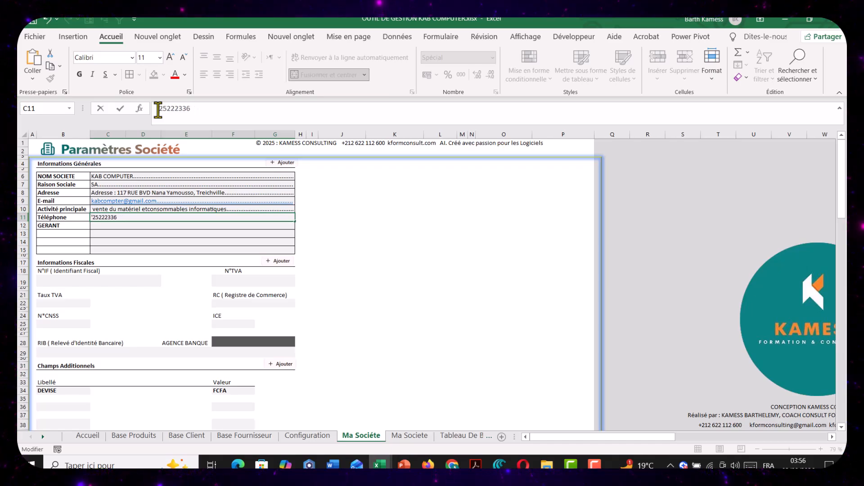
text(+)
key(Return)
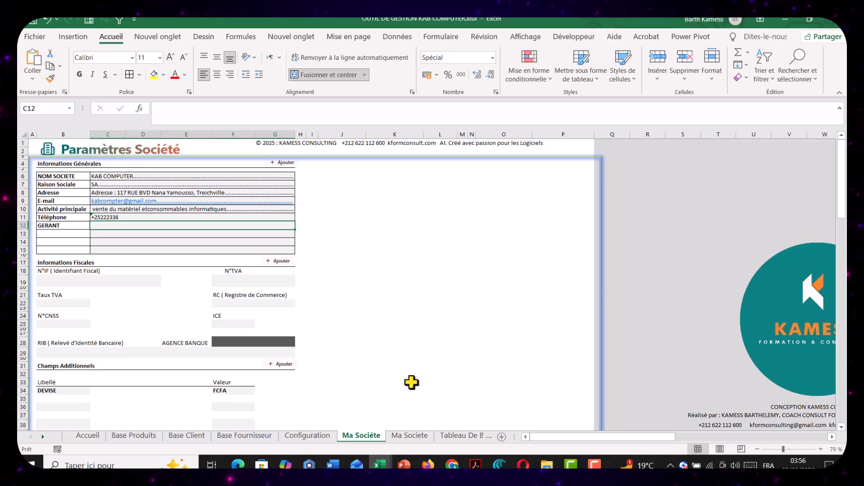
Check the case study PDF in Firefox, return to the Excel workbook, and enter the manager's name in the GERANT field
click(428, 464)
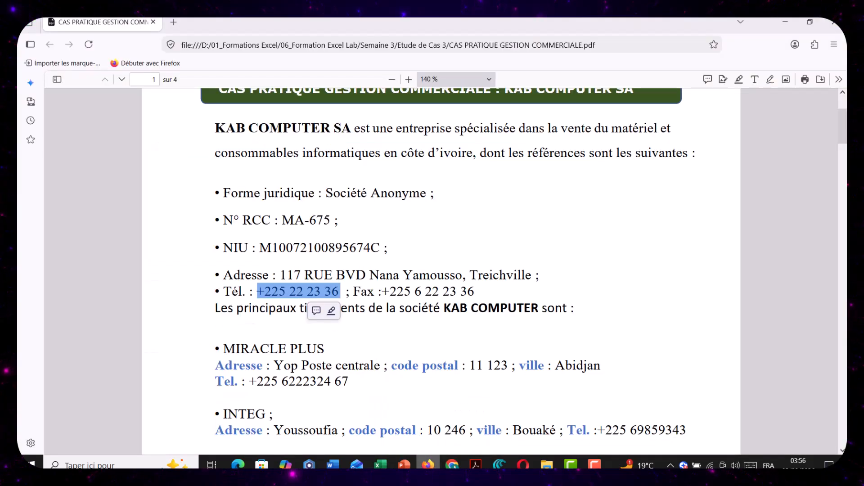
click(381, 465)
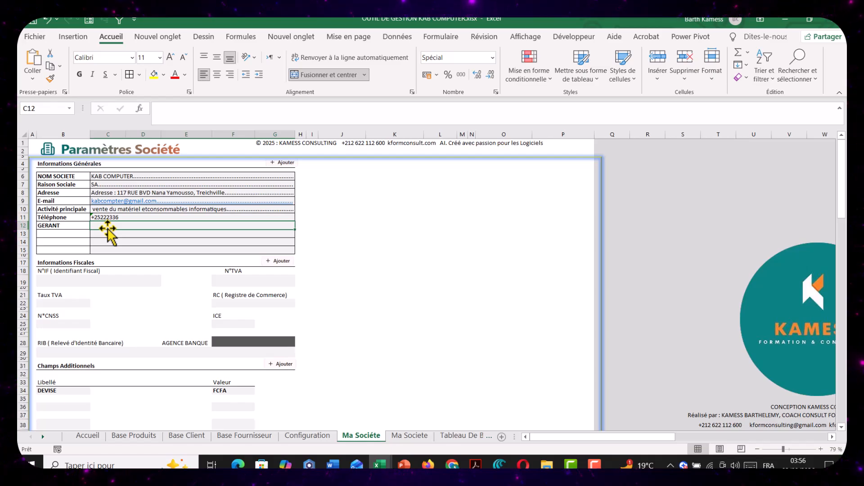
text(JULE)
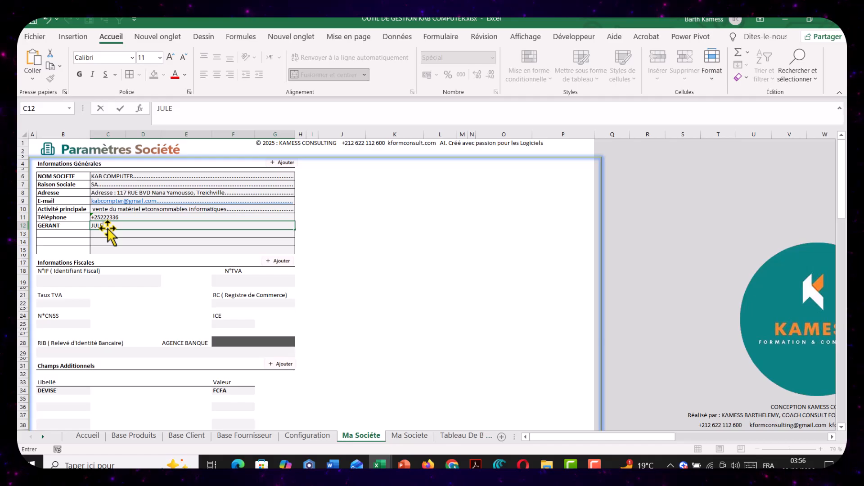
text(S)
key(Return)
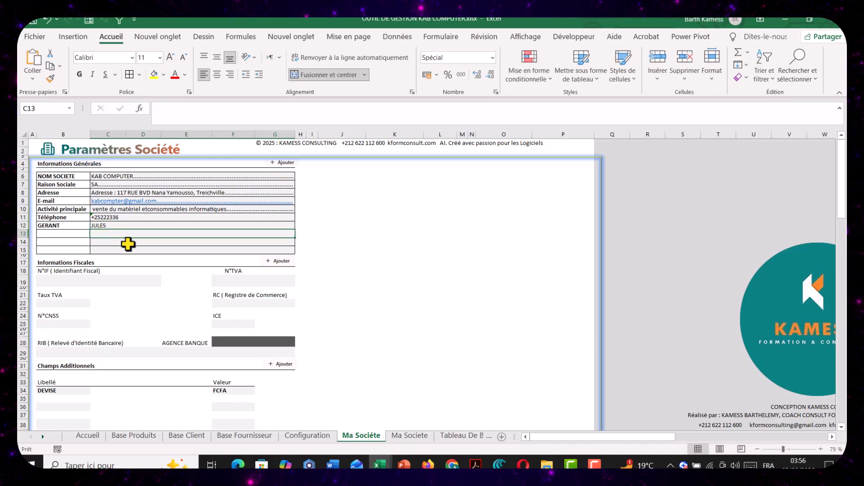
Copy the company's N° RCC value from the case study PDF in Firefox and return to the OUTIL DE GESTION KAB COMPUTER workbook in Excel
click(72, 280)
mouse_move(428, 464)
click(428, 420)
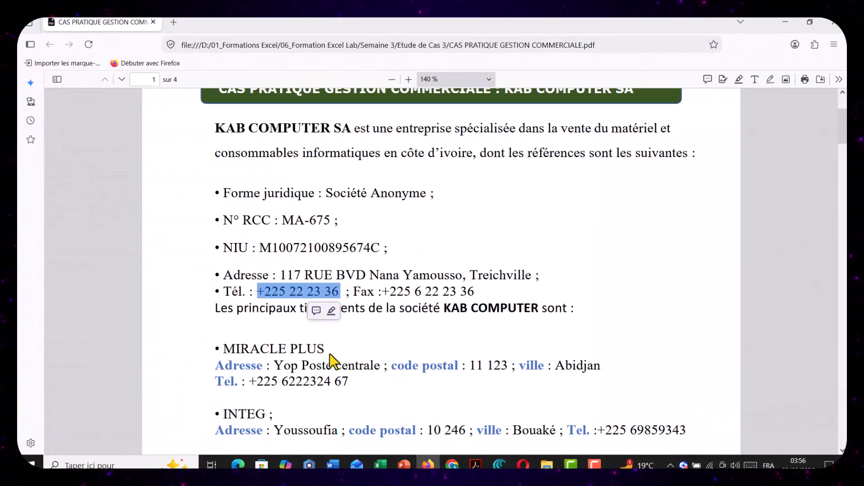
click(335, 380)
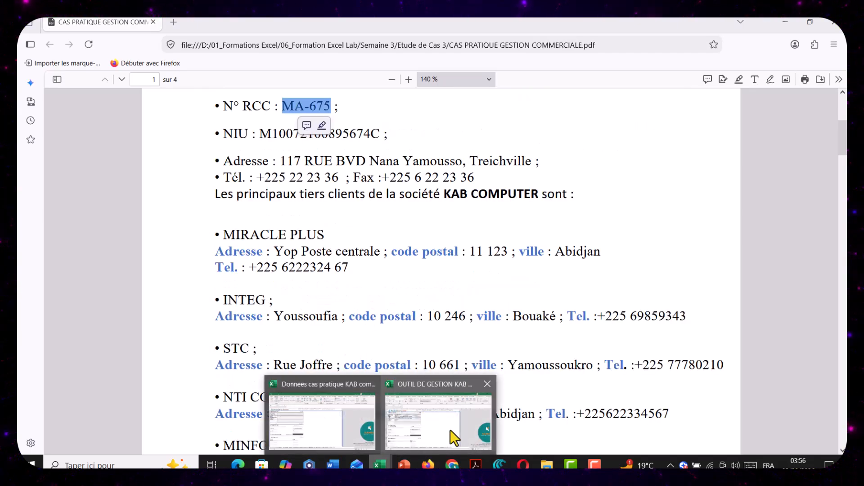
click(451, 433)
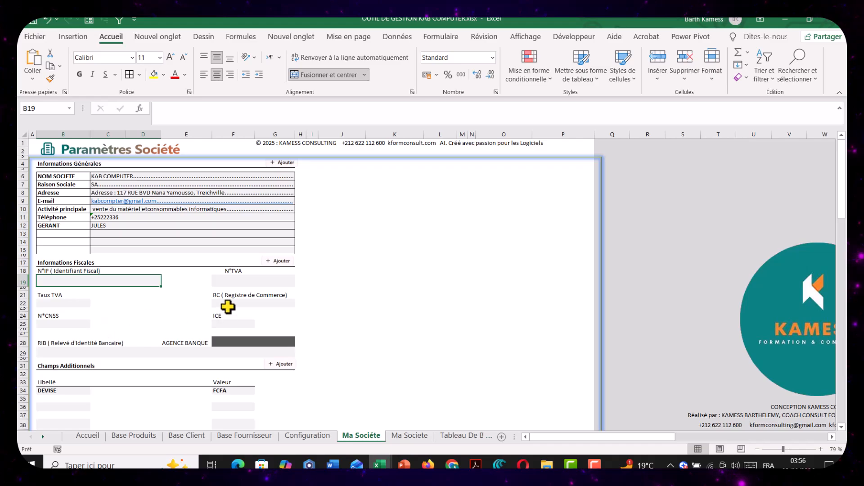
Set the Taux TVA in cell B22 to 20%
click(243, 284)
click(71, 304)
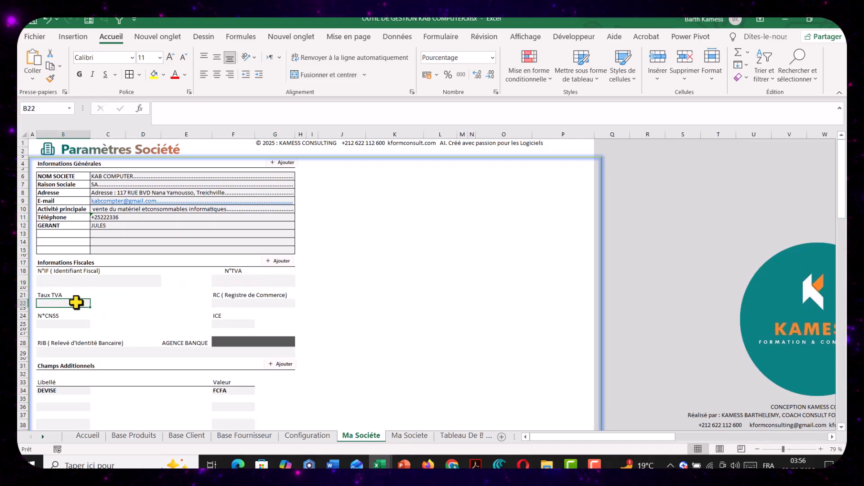
text(18)
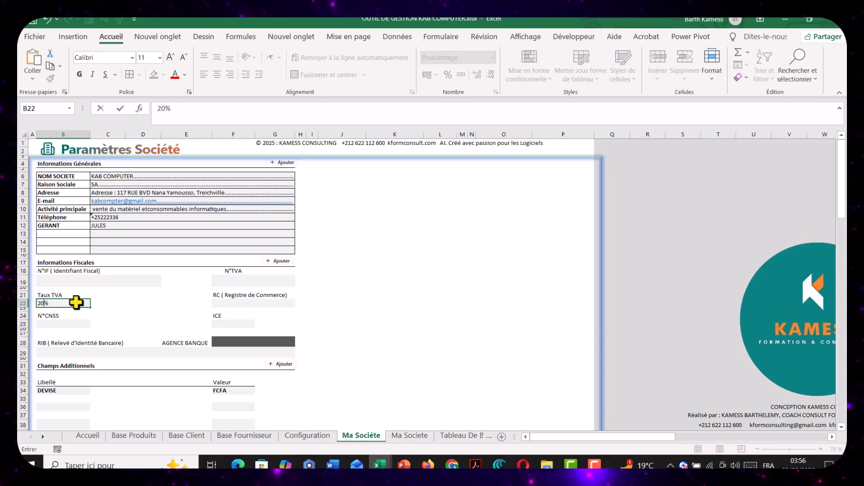
key(Return)
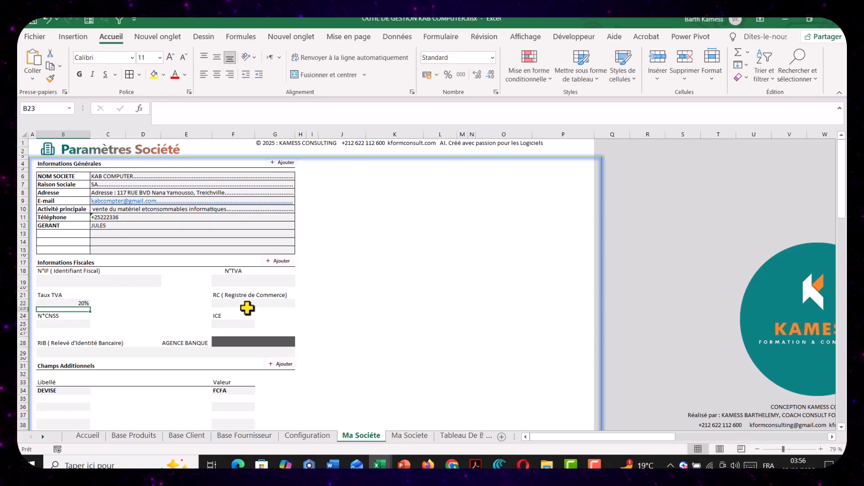
Enter the company's bank account number in the RIB (Relevé d'Identité Bancaire) field
click(229, 324)
click(237, 347)
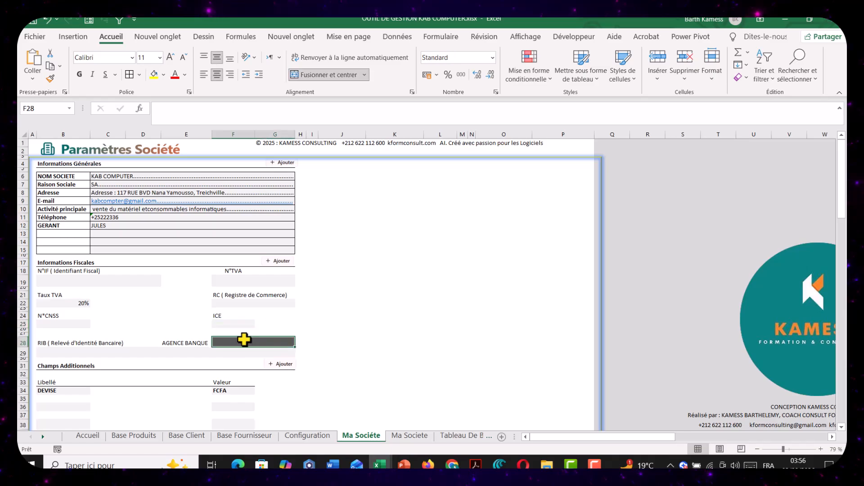
click(191, 353)
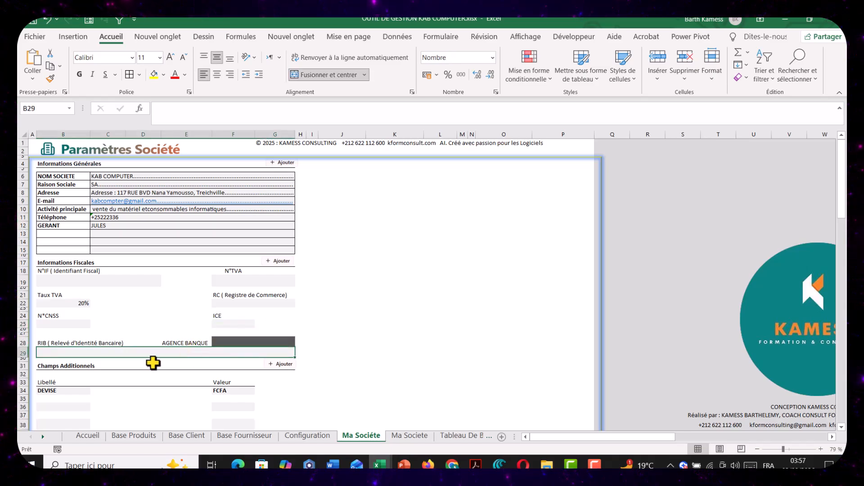
scroll(153, 362, down, 1)
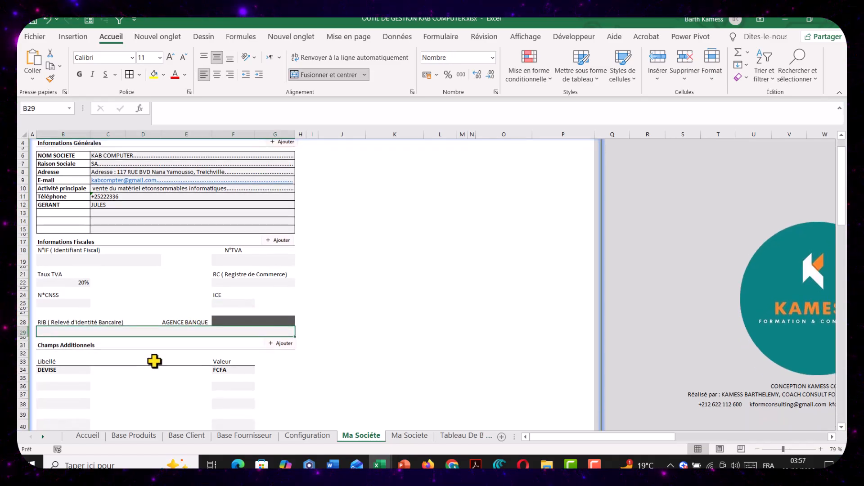
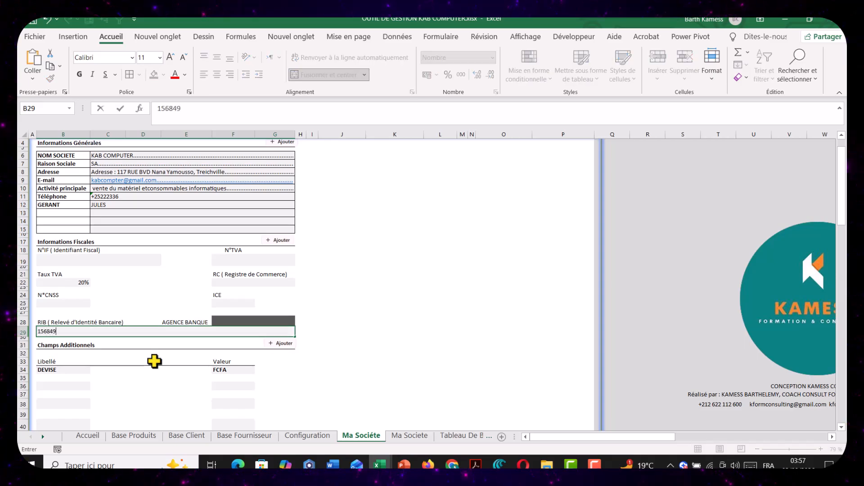
key(Tab)
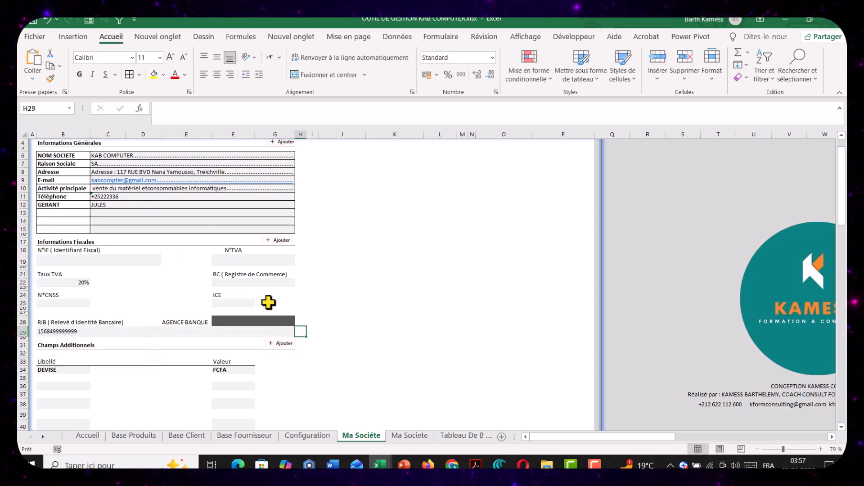
Enter SGBCI as the bank in the AGENCE BANQUE field
click(254, 319)
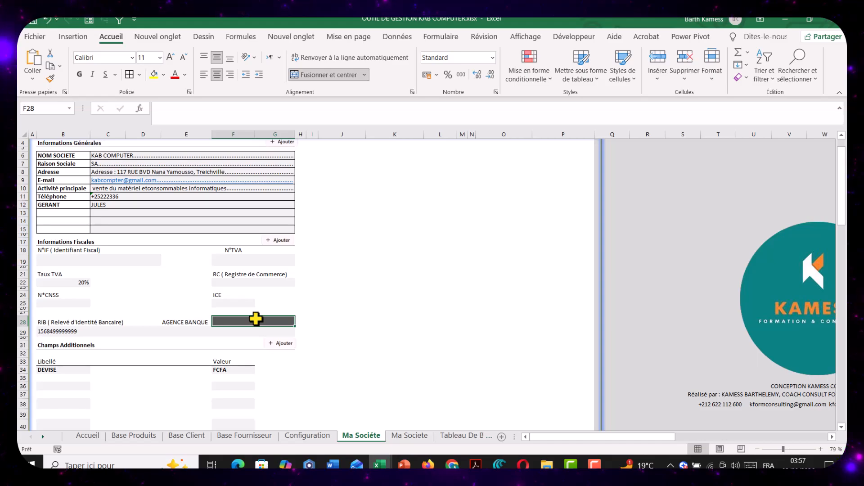
text(S)
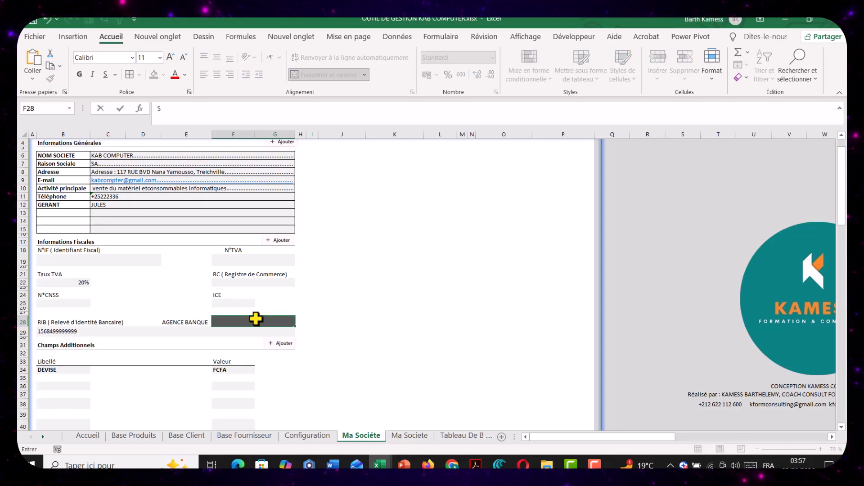
text(GBCI)
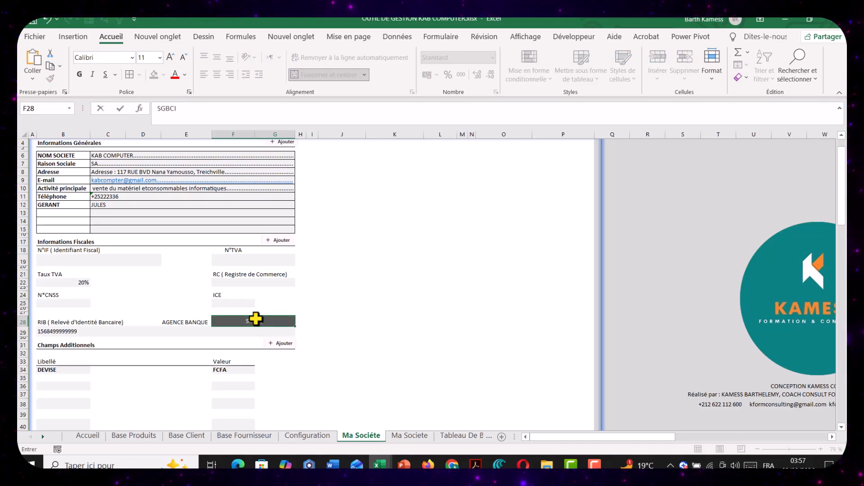
key(Return)
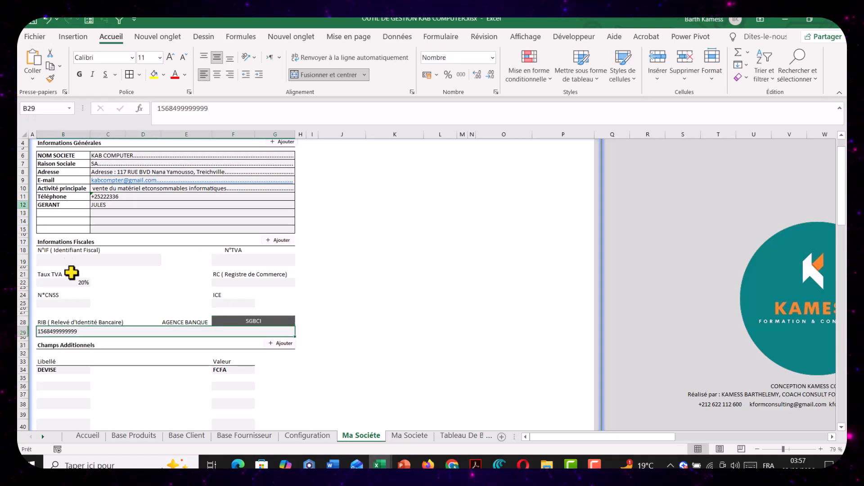
Append two more digits to the bank account number in the RIB field and right-align it in the merged cell
double_click(98, 333)
text(25)
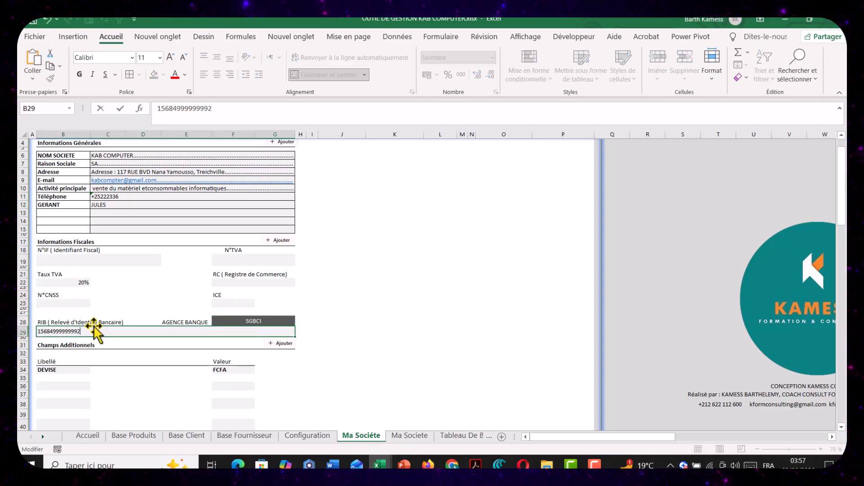
key(Tab)
click(121, 331)
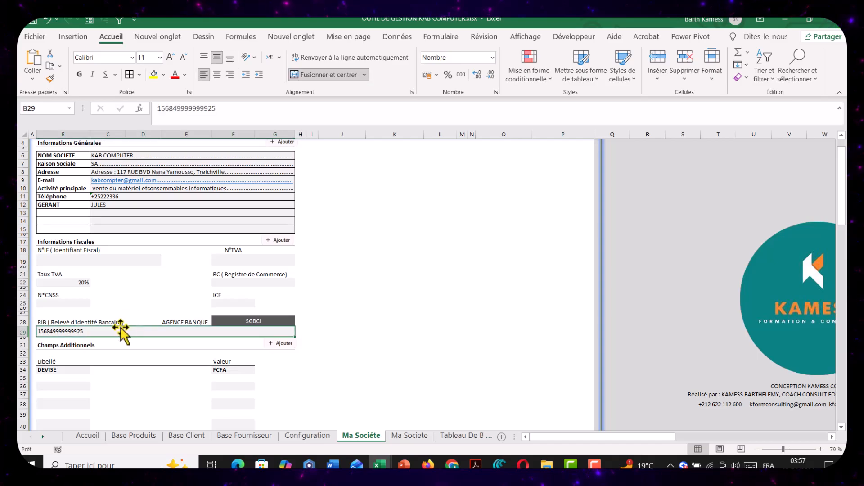
click(230, 75)
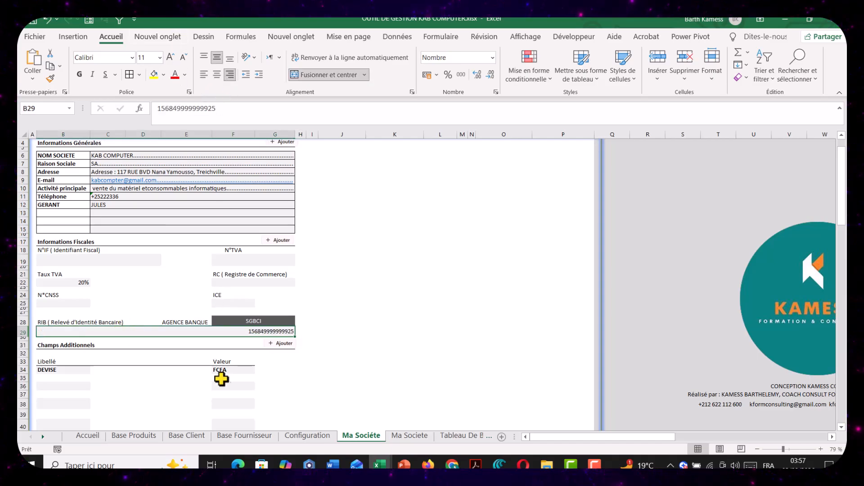
click(232, 369)
click(233, 303)
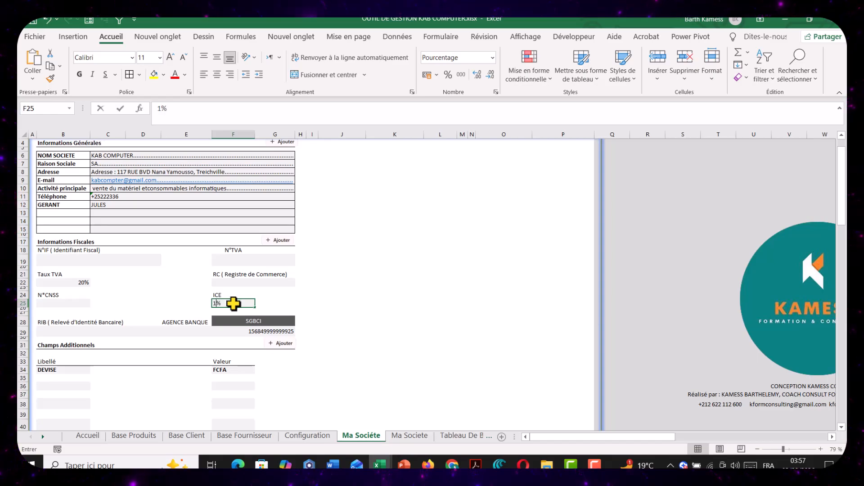
text(15966)
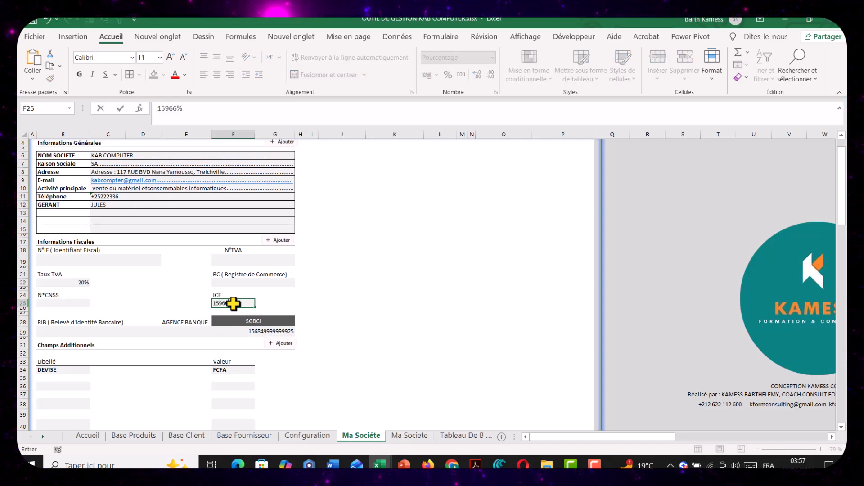
key(ctrl+Return)
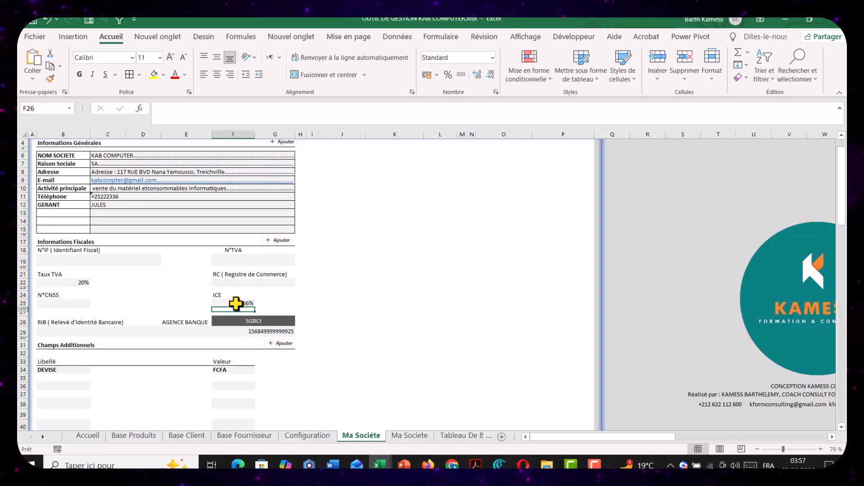
click(461, 75)
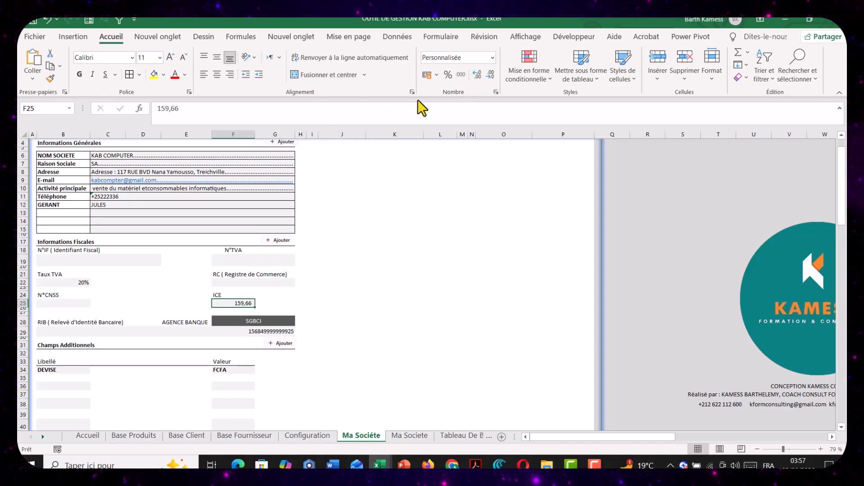
click(490, 74)
click(490, 75)
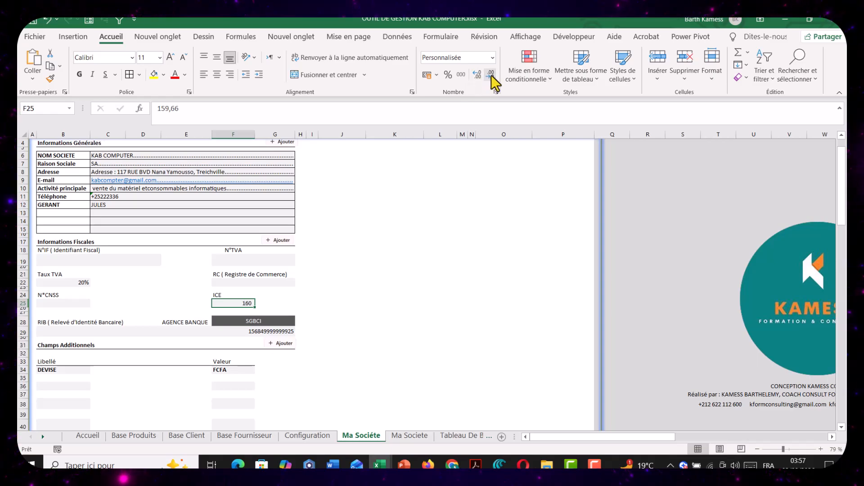
key(Delete)
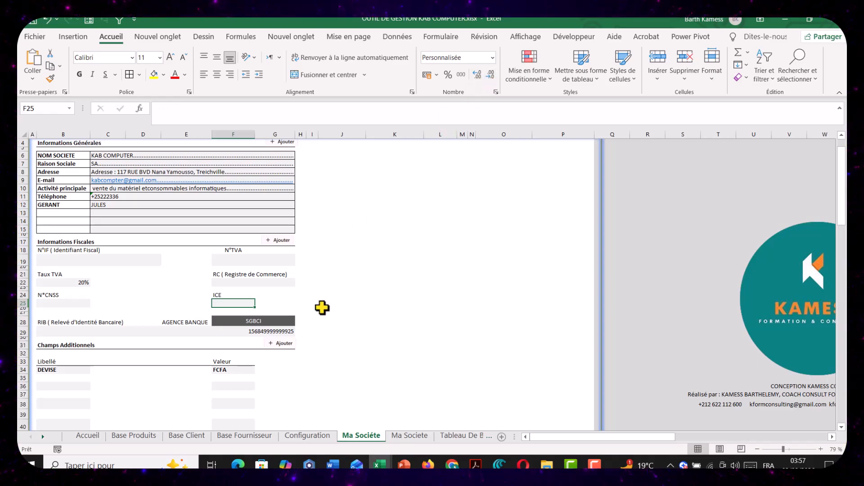
Format the ICE cell F25 as Nombre and enter the company's ICE number
click(493, 57)
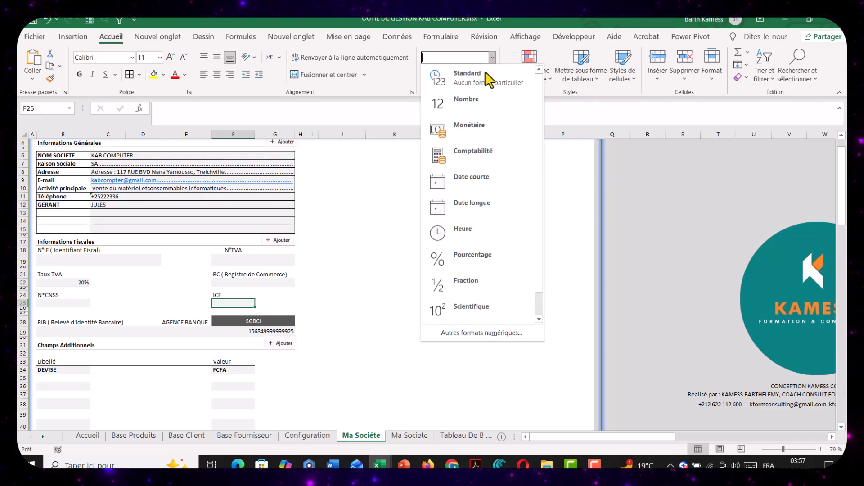
click(482, 102)
text(149)
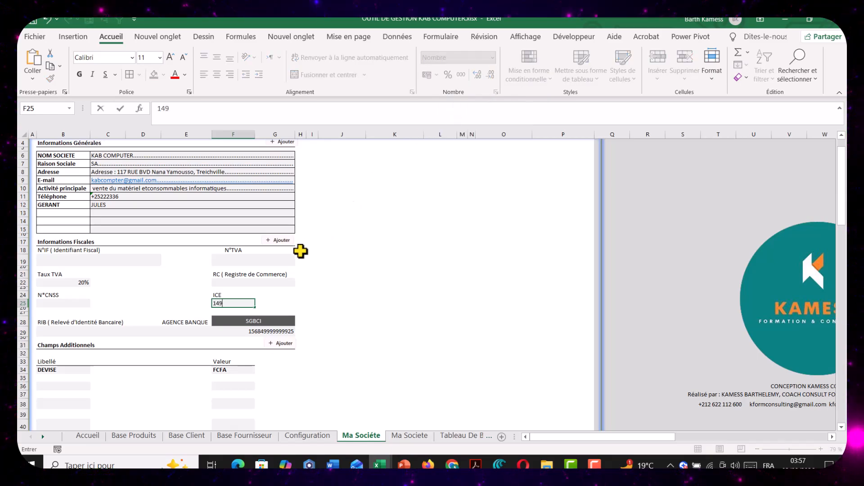
text(6666)
key(Return)
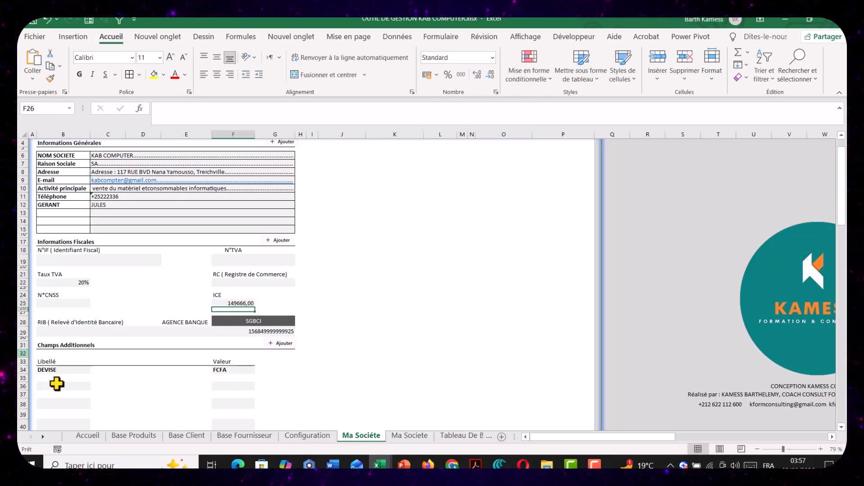
Enter the company's social security number under N°CNSS and its tax identifier under N°IF (Identifiant Fiscal)
click(58, 303)
text(97889)
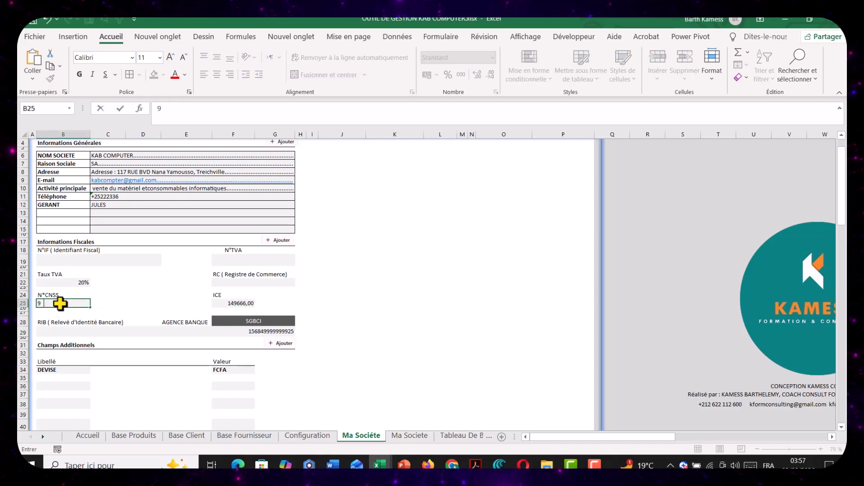
key(Return)
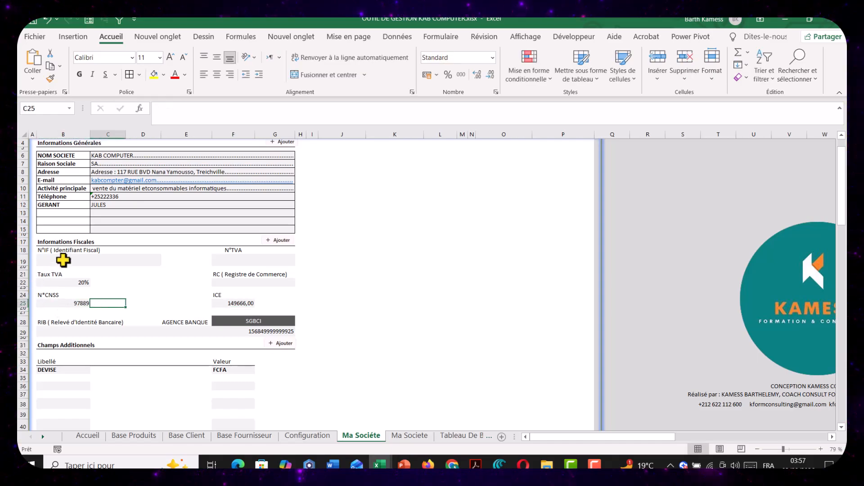
click(63, 259)
text(97825)
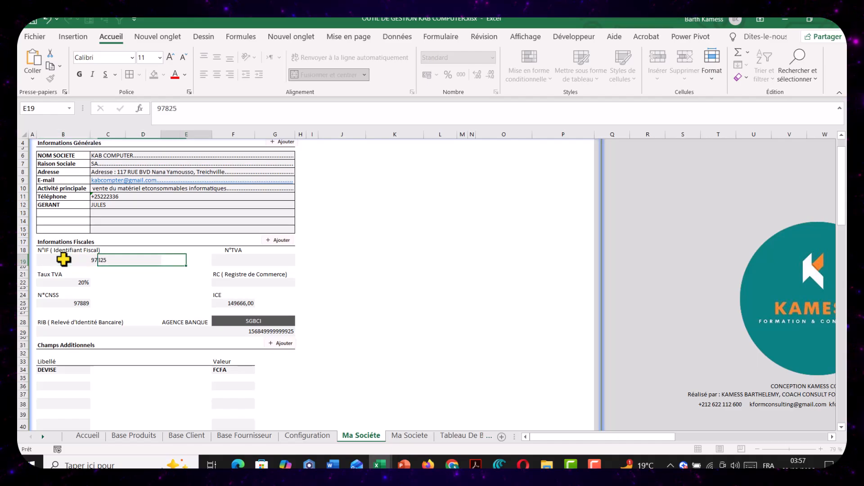
key(Tab)
Insert two blank columns before column A in the Ma Sociéte sheet
scroll(131, 328, down, 1)
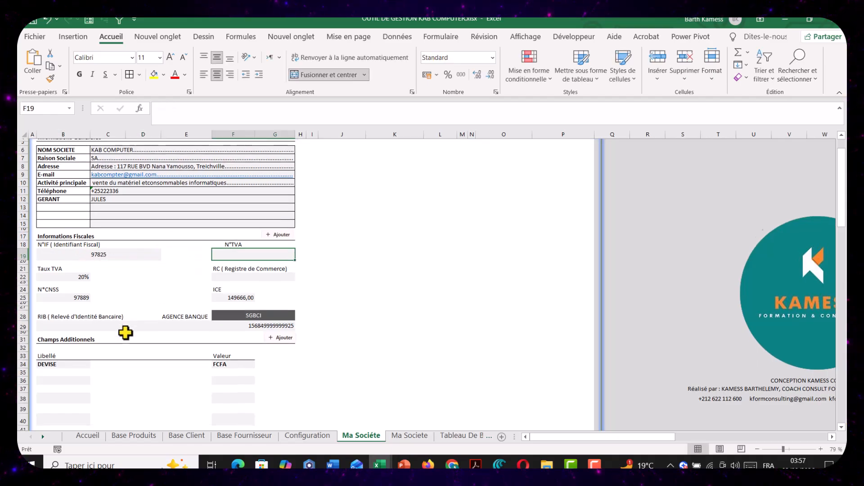
scroll(123, 334, down, 2)
click(86, 260)
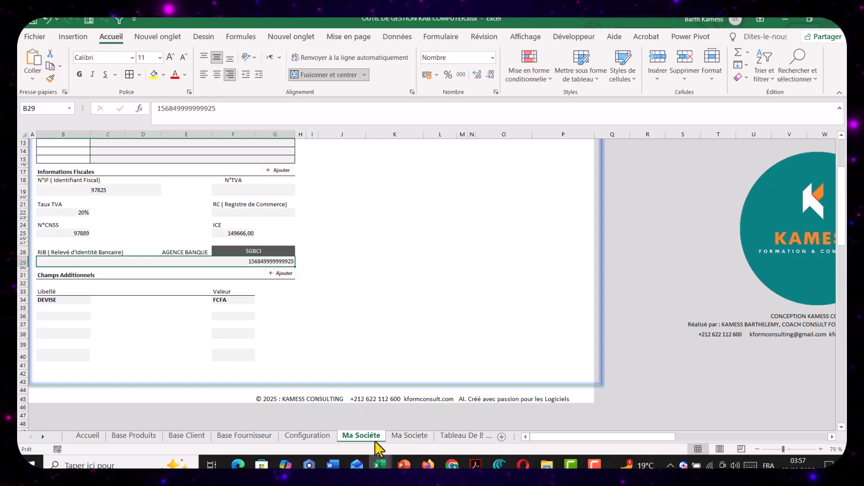
click(399, 439)
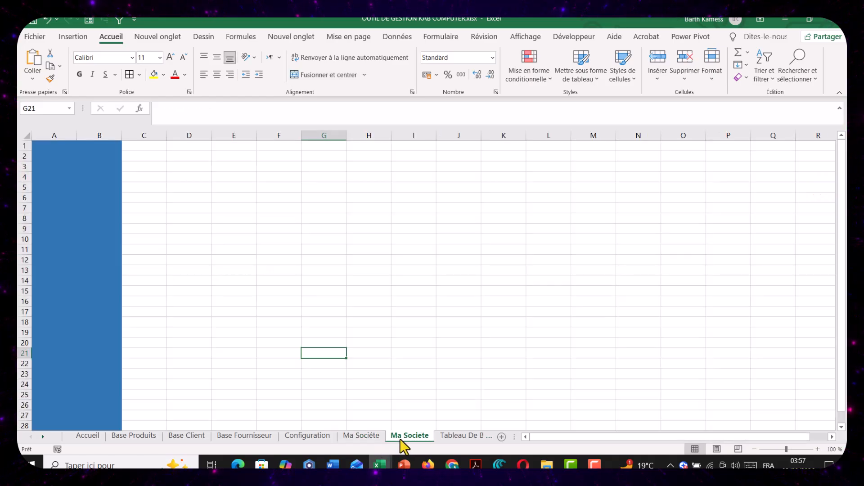
click(373, 439)
click(32, 134)
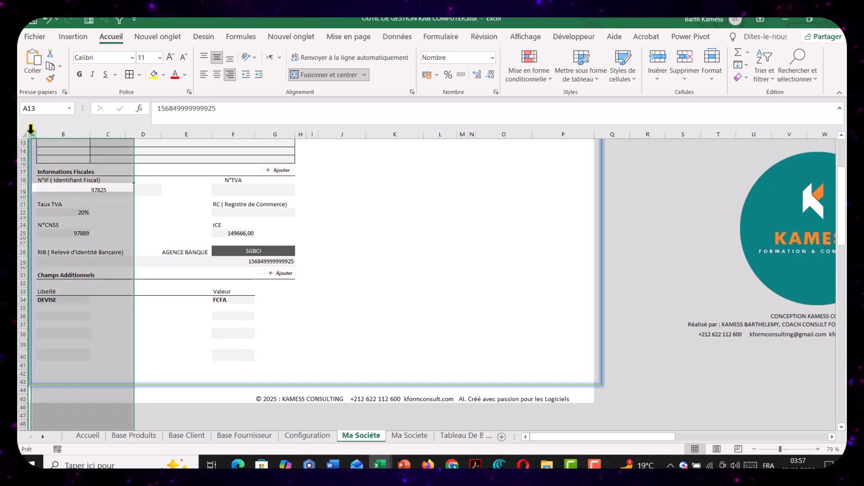
right_click(33, 134)
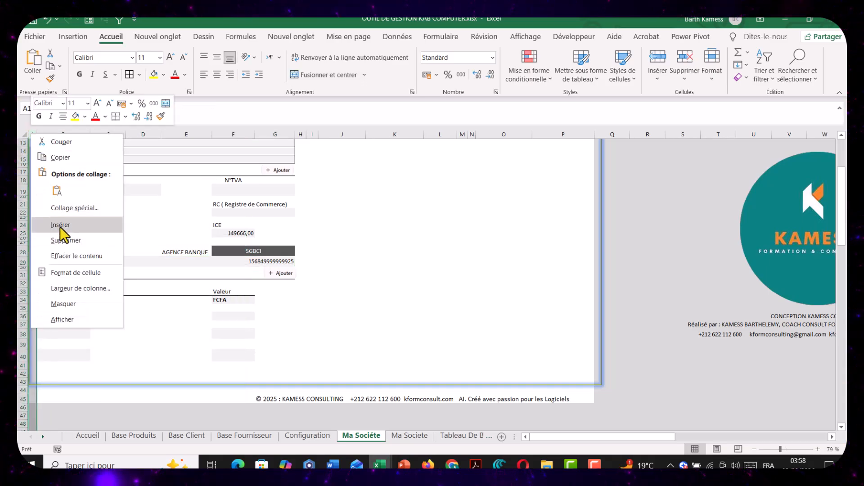
click(61, 225)
click(40, 144)
right_click(40, 144)
click(77, 230)
scroll(57, 188, up, 4)
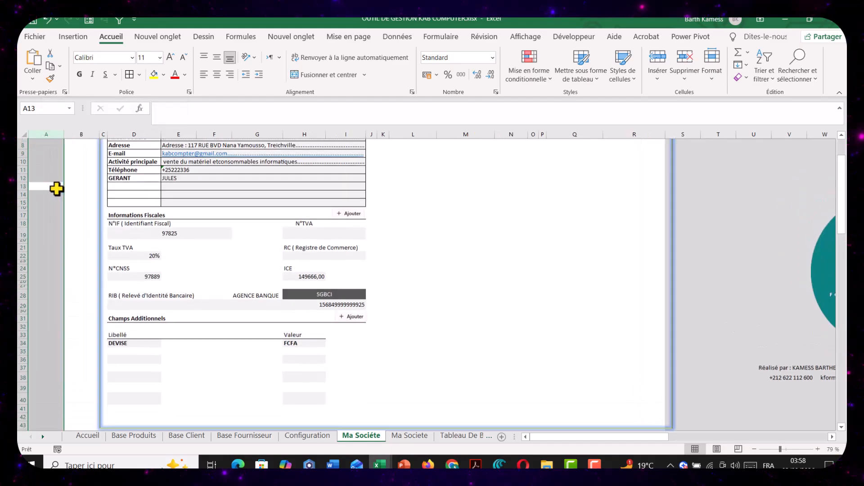
Try to transfer the blue fill of the unaccented Ma Societe sheet's columns A:B to the new columns with Format Painter
click(408, 436)
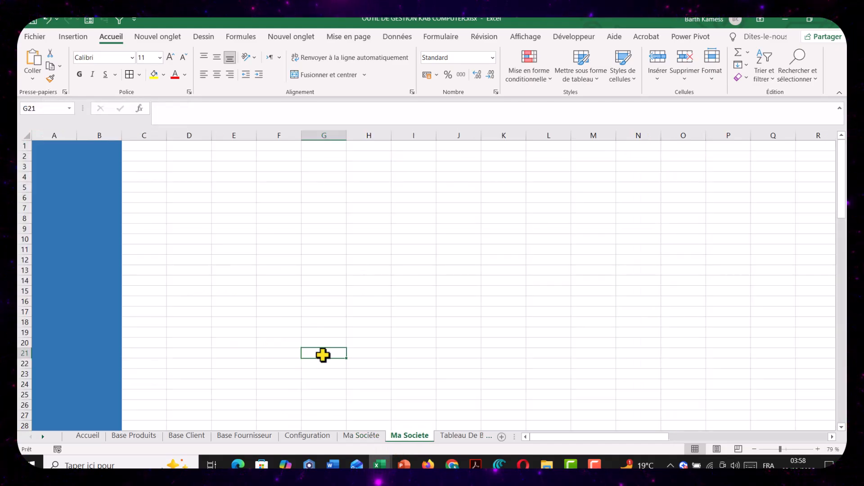
click(48, 139)
drag(48, 139, 86, 134)
key(ctrl+c)
click(374, 436)
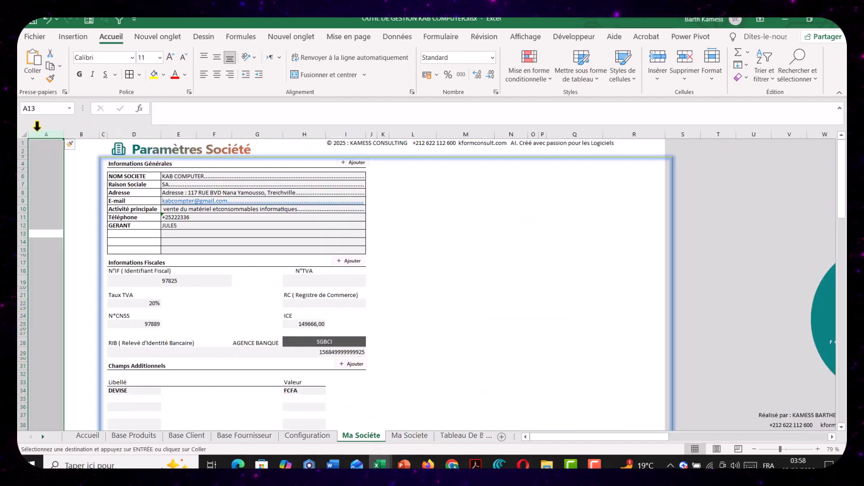
click(42, 134)
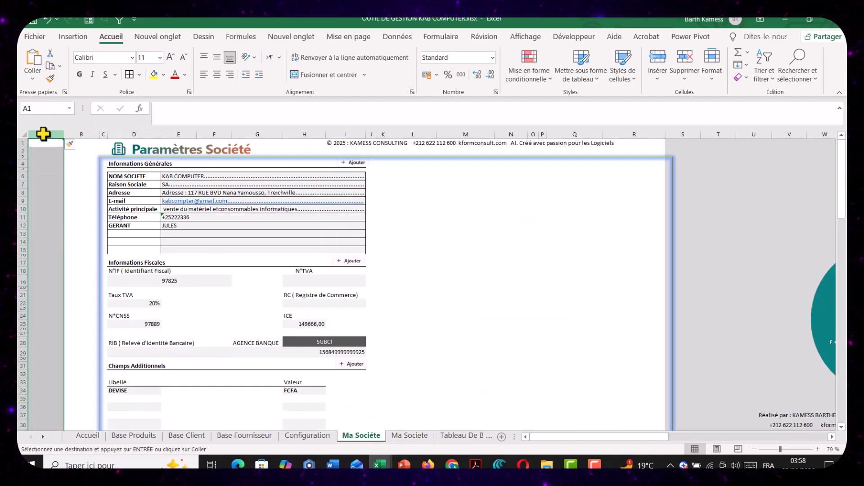
right_click(43, 134)
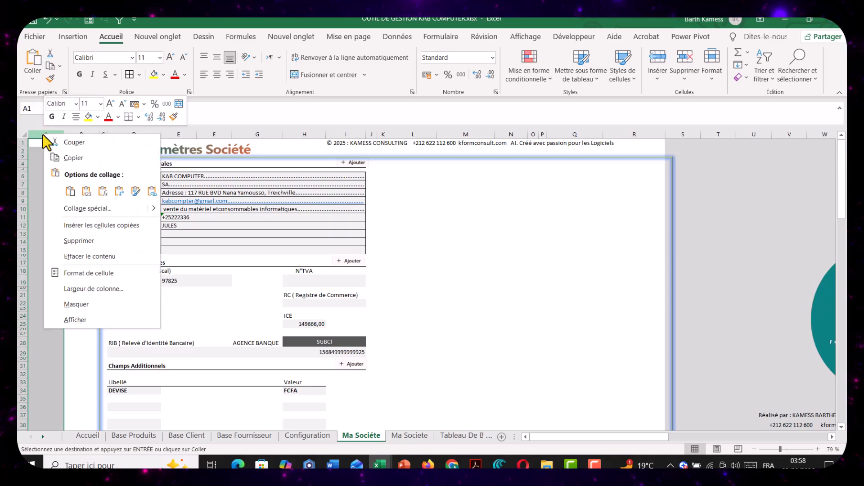
click(51, 78)
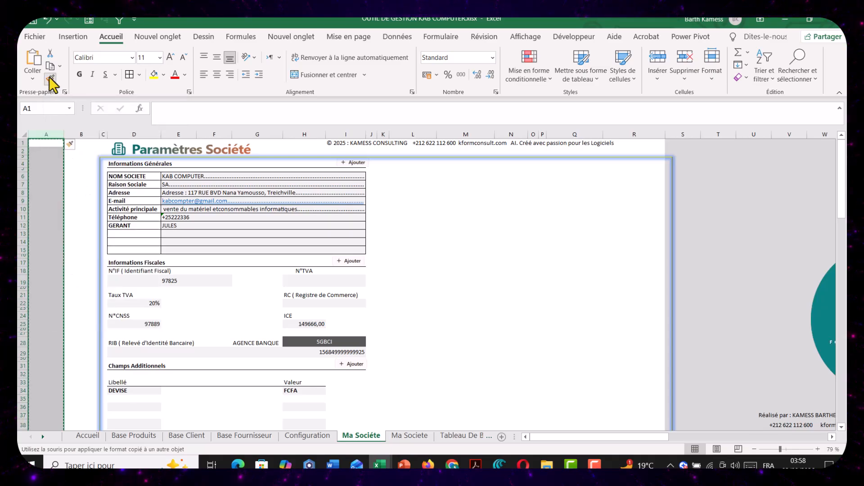
click(42, 136)
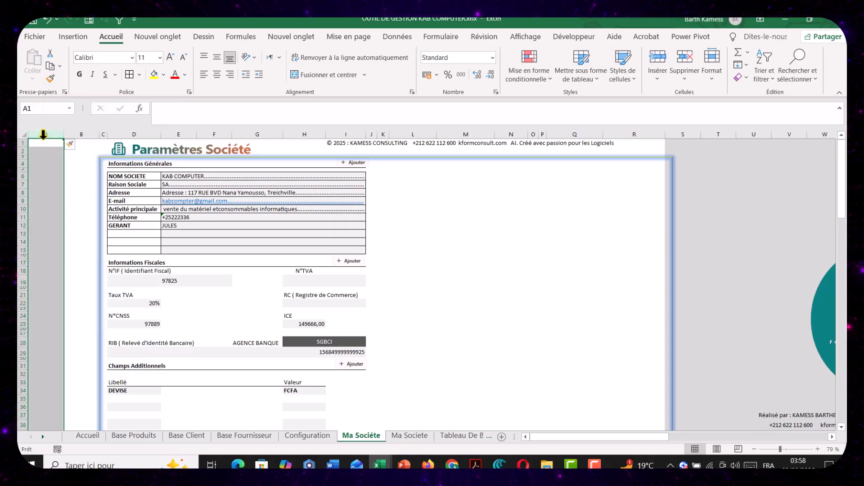
Copy the blue columns A:B from the unaccented Ma Societe sheet and paste them over columns A:B of the Ma Sociéte sheet
click(407, 435)
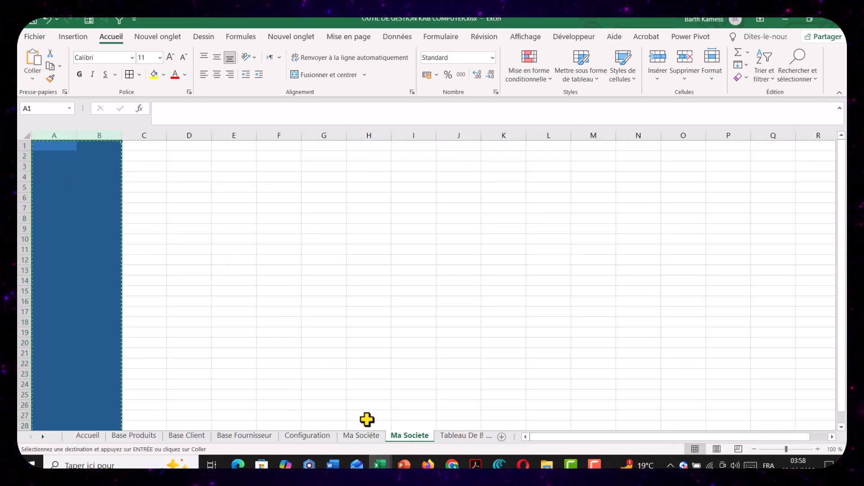
click(363, 435)
click(47, 136)
key(ctrl+v)
click(54, 177)
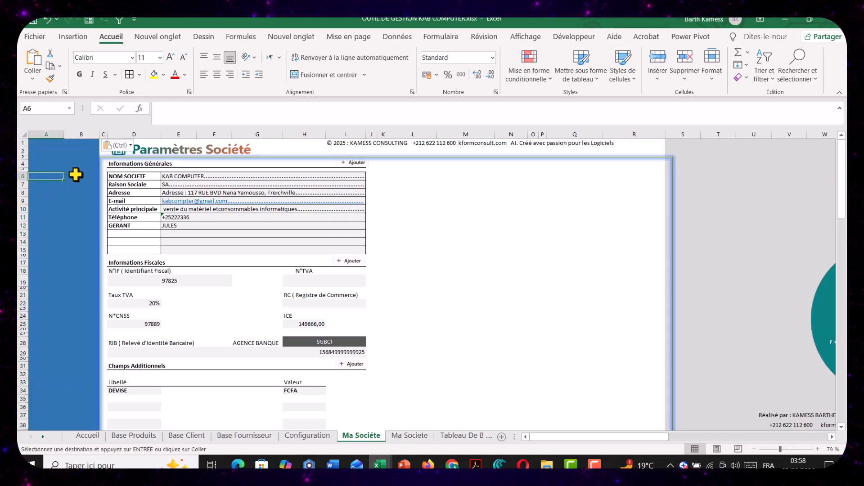
Delete the otherwise empty Ma Societe sheet that holds only the blue columns
click(406, 436)
right_click(407, 436)
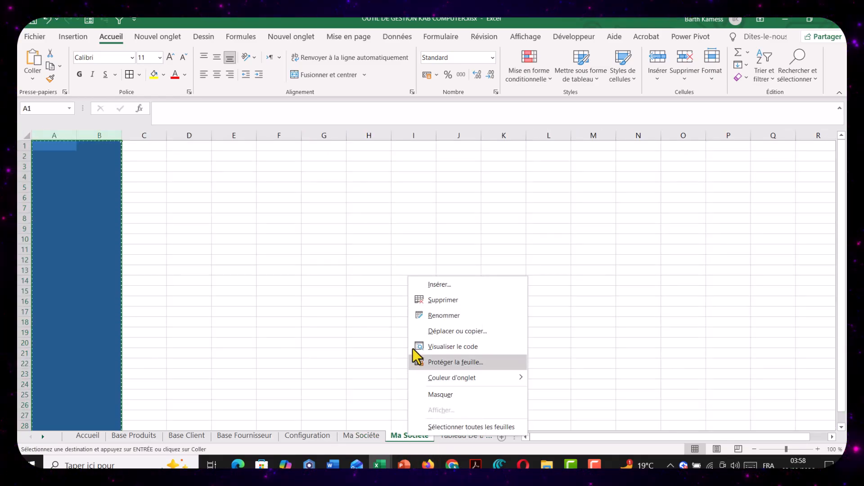
click(418, 298)
click(406, 265)
Rename the remaining company details sheet as Ma Societe, without the accent
click(323, 435)
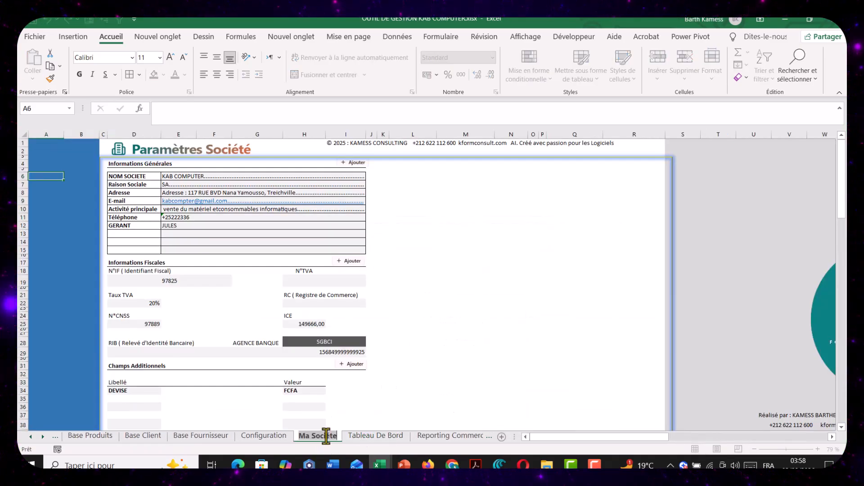
click(383, 397)
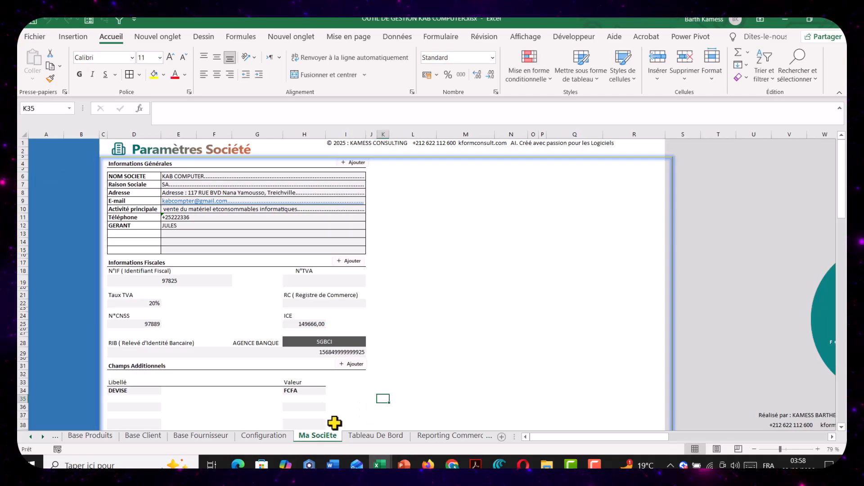
double_click(323, 435)
click(327, 435)
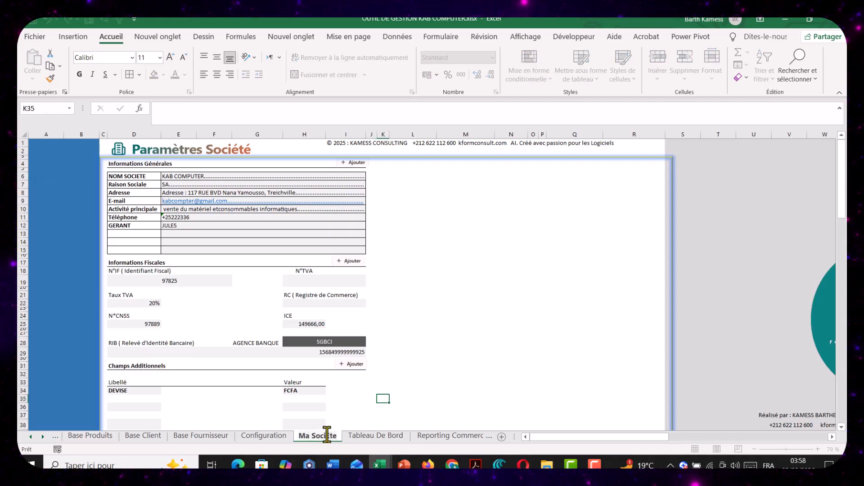
click(396, 398)
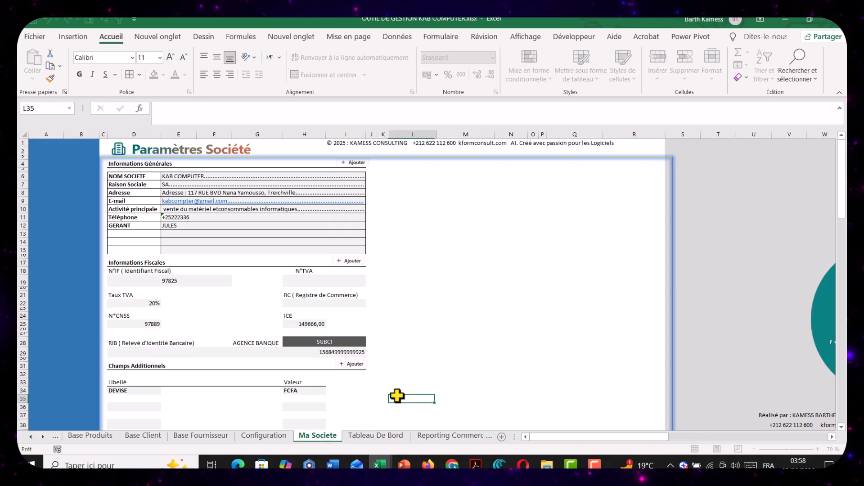
scroll(169, 268, down, 8)
scroll(166, 270, up, 8)
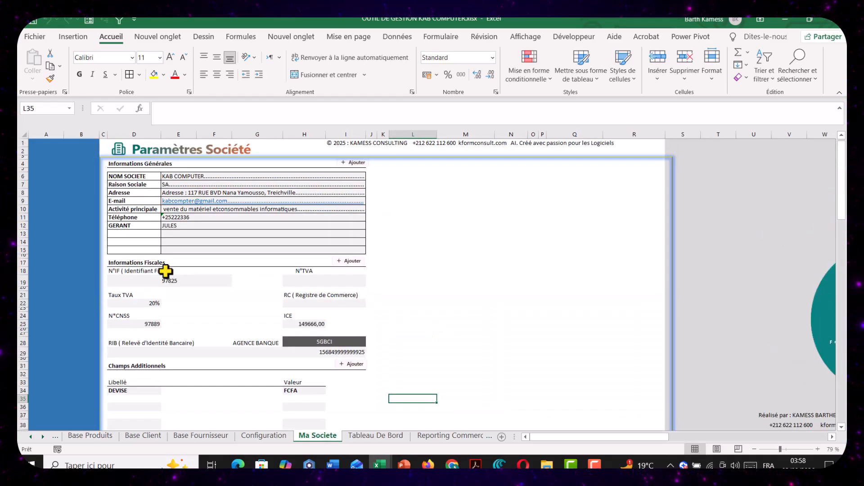
click(279, 434)
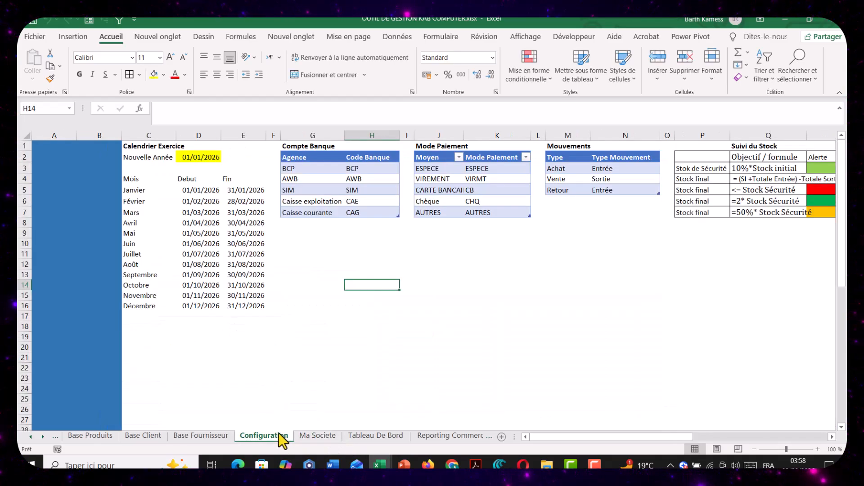
click(309, 327)
click(317, 435)
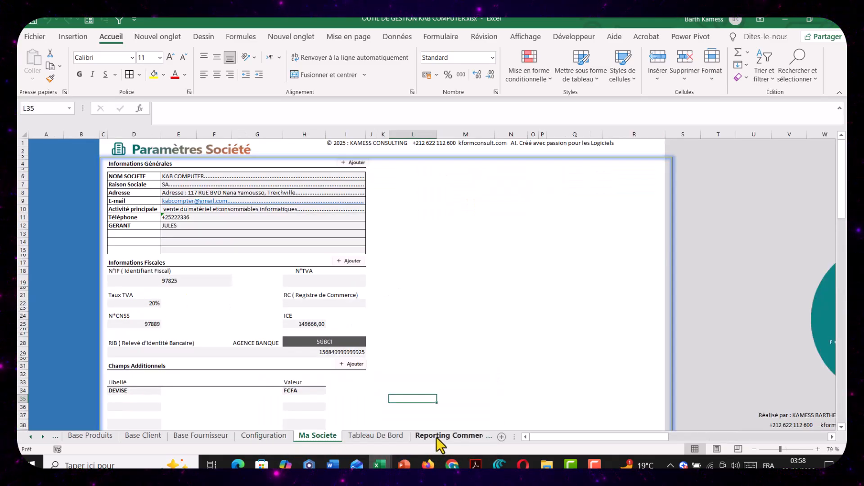
Move the Historique_Devis, Historique_Fact and Historique_BL sheets, in that order, between the Ma Societe and Tableau De Bord sheets
click(440, 435)
click(449, 435)
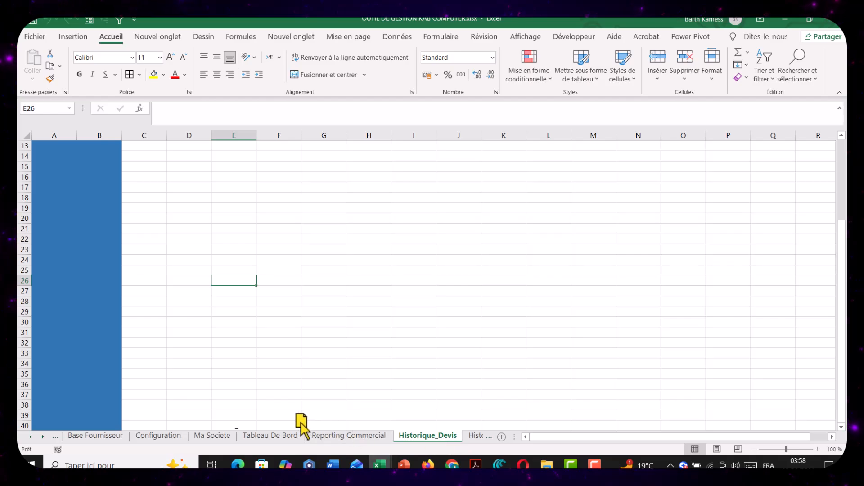
drag(307, 439, 245, 439)
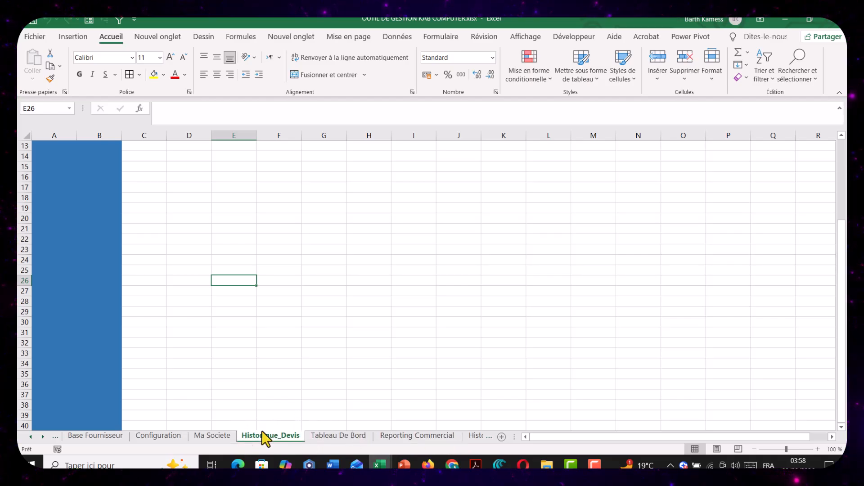
click(473, 436)
drag(440, 438, 240, 439)
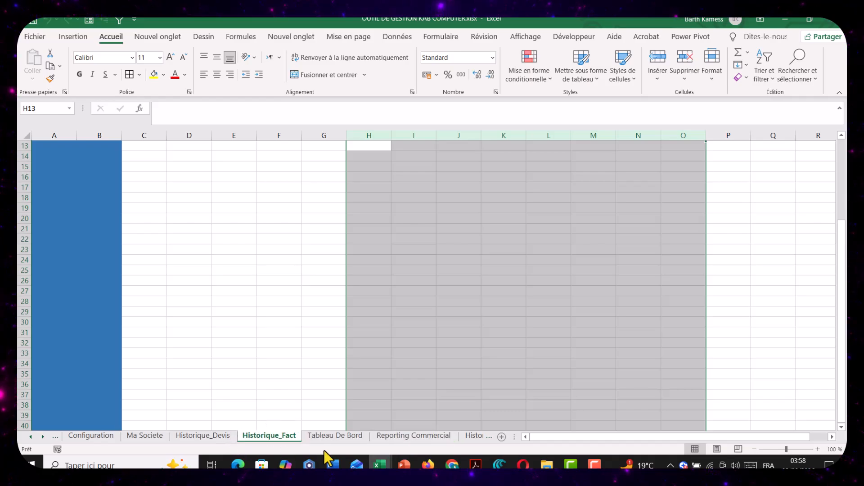
click(460, 437)
drag(444, 444, 212, 439)
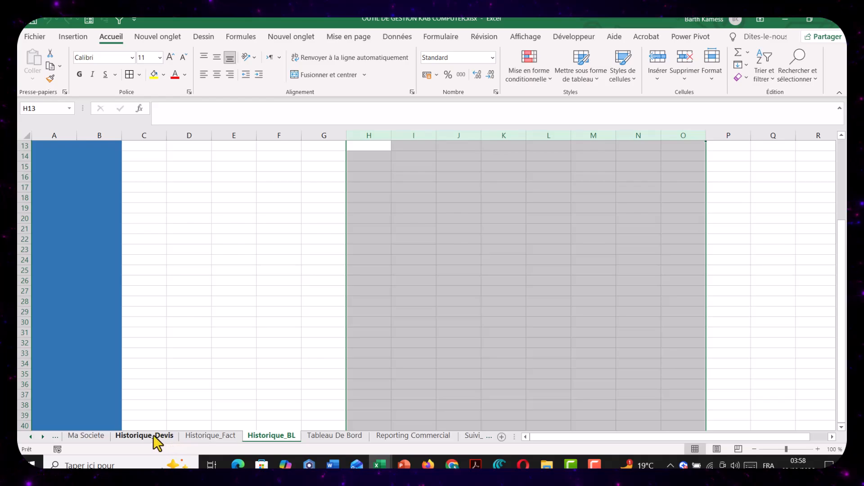
Check the order of the workbook's sheets from Historique_Devis through Suivi_Stock and Registre_Depense, and return to the Ma Societe sheet
click(153, 435)
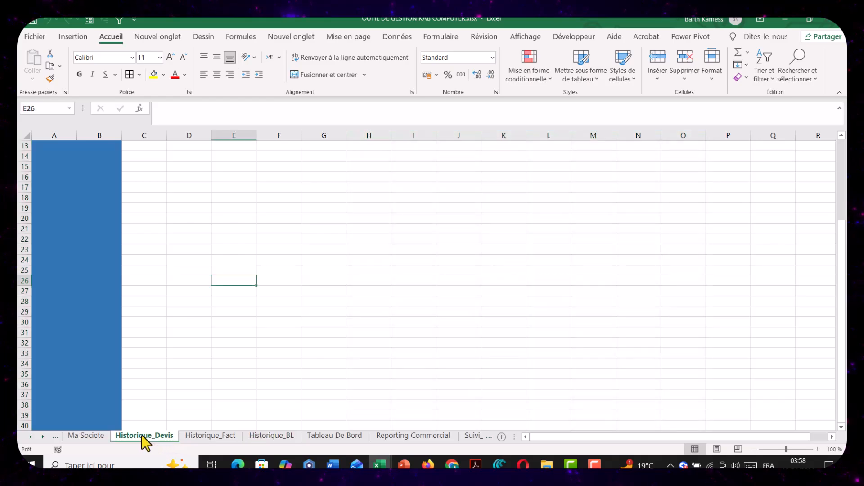
click(460, 438)
click(466, 437)
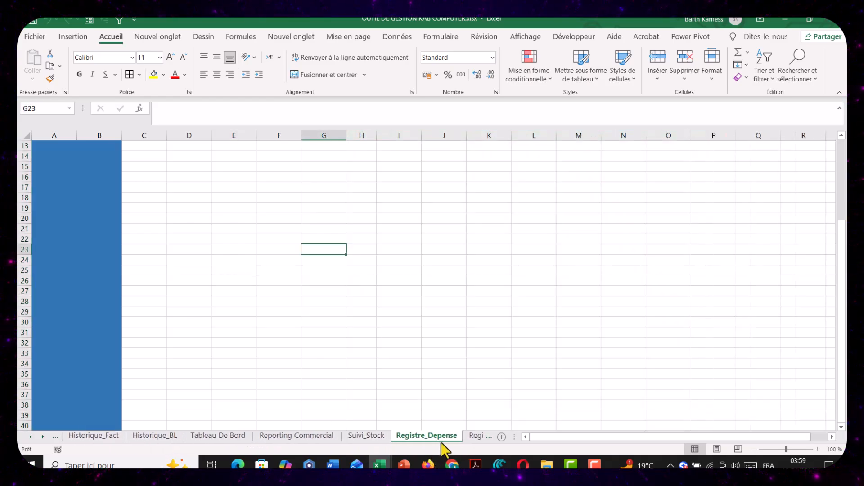
click(470, 437)
click(58, 436)
click(58, 435)
click(58, 436)
click(57, 435)
click(57, 436)
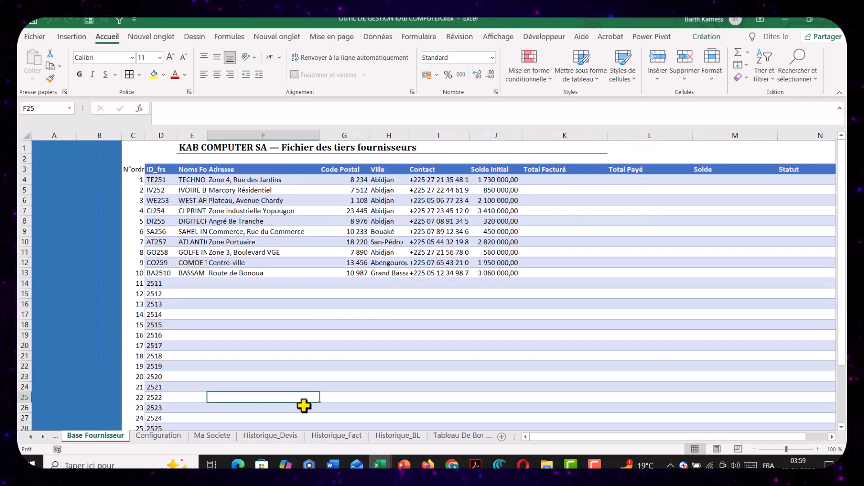
click(212, 435)
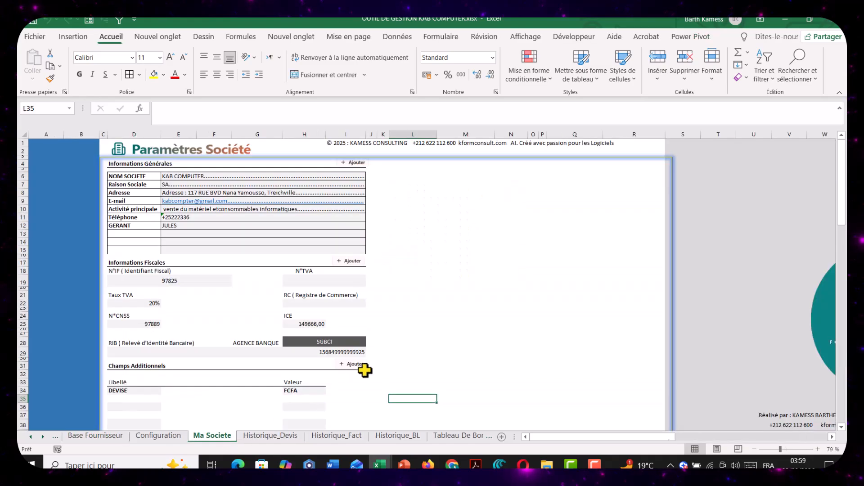
click(468, 351)
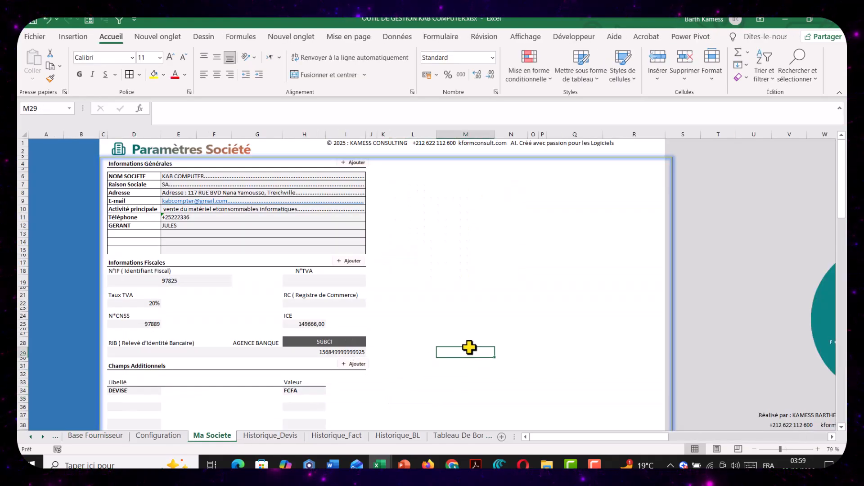